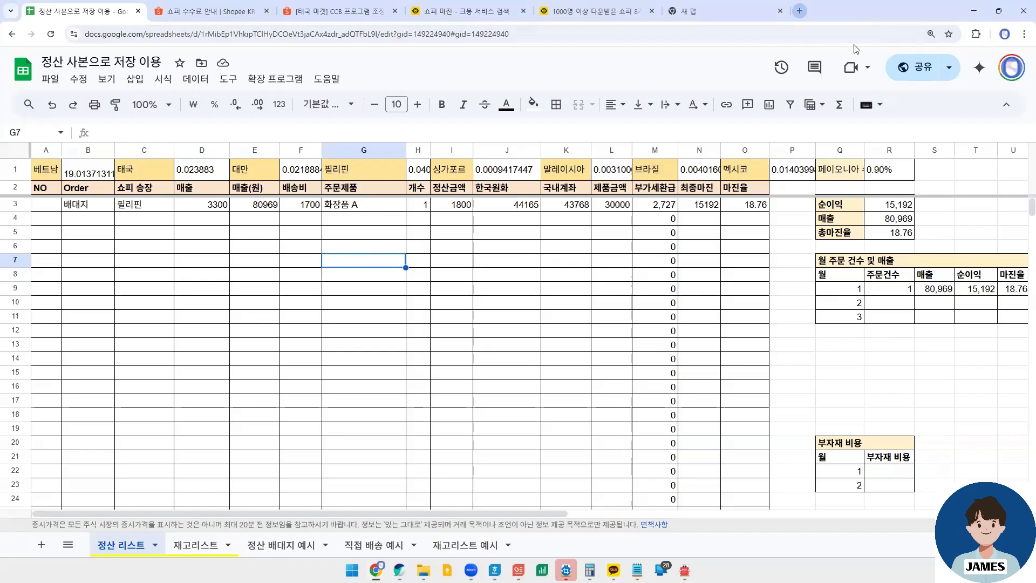
- Look through the Google apps list in a new browser tab and return to the settlement spreadsheet
key(ctrl+t)
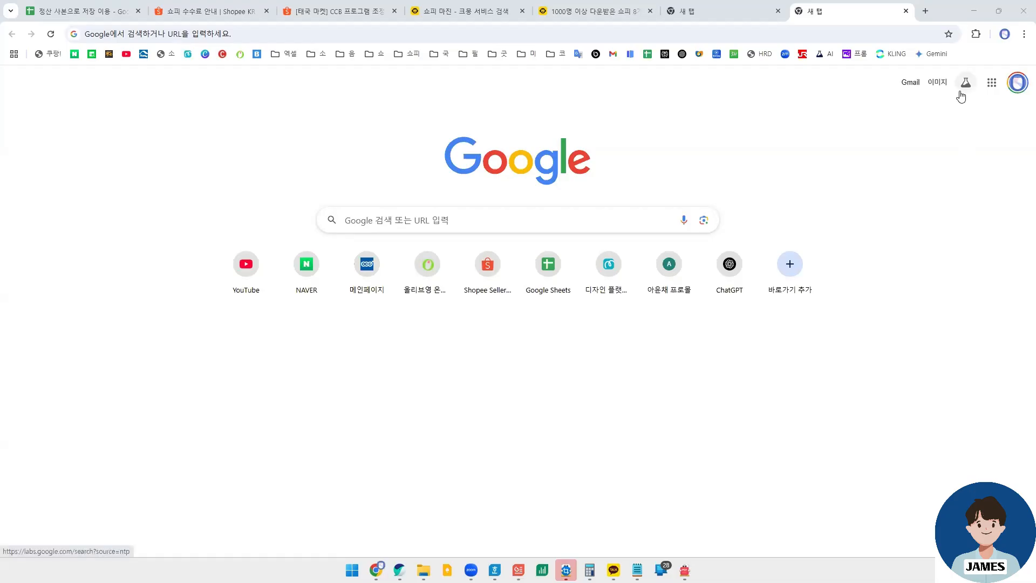
click(990, 83)
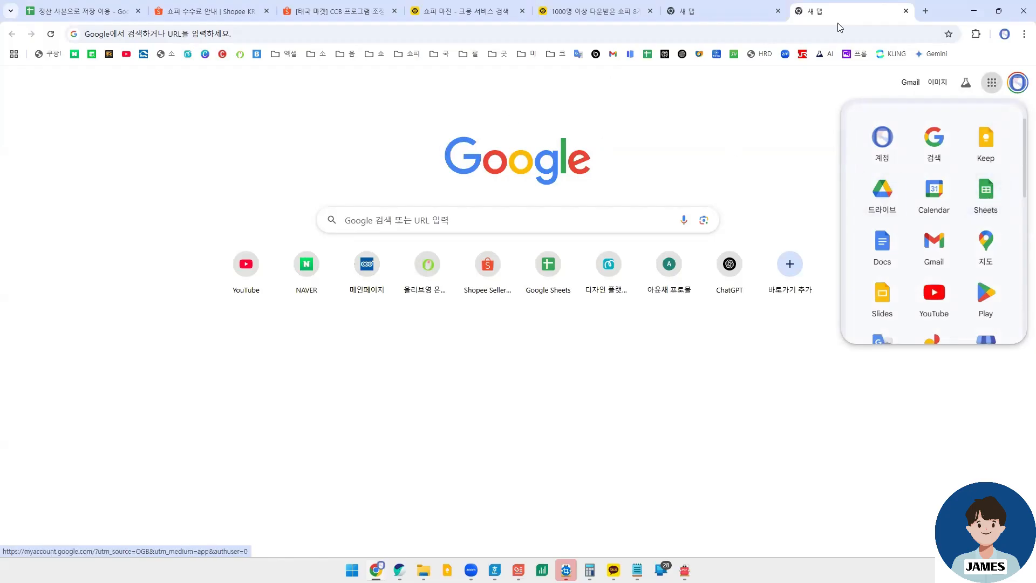
click(906, 11)
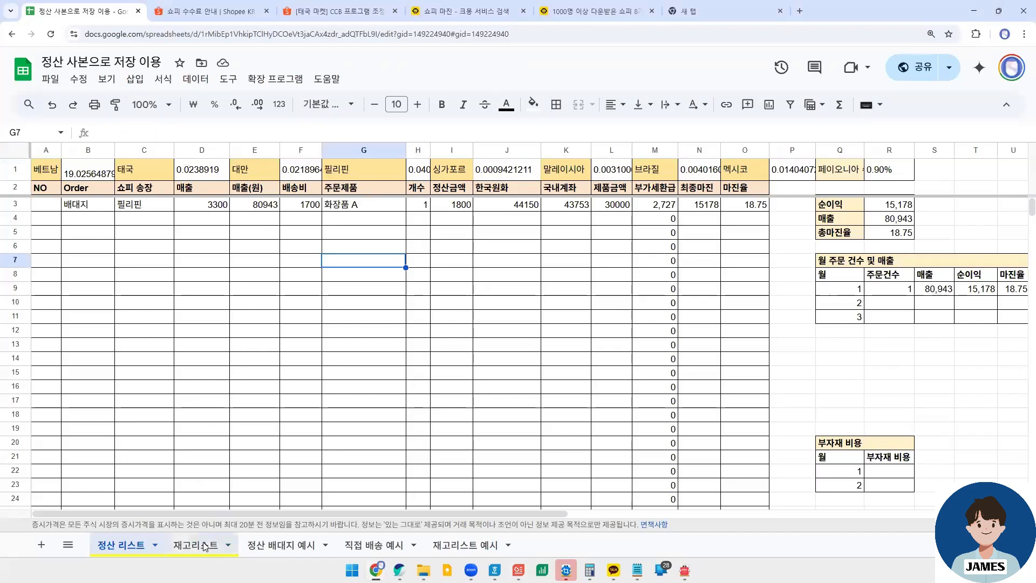
- On the 재고리스트 sheet, examine the product names and the formulas for current, sold and purchased stock
click(186, 542)
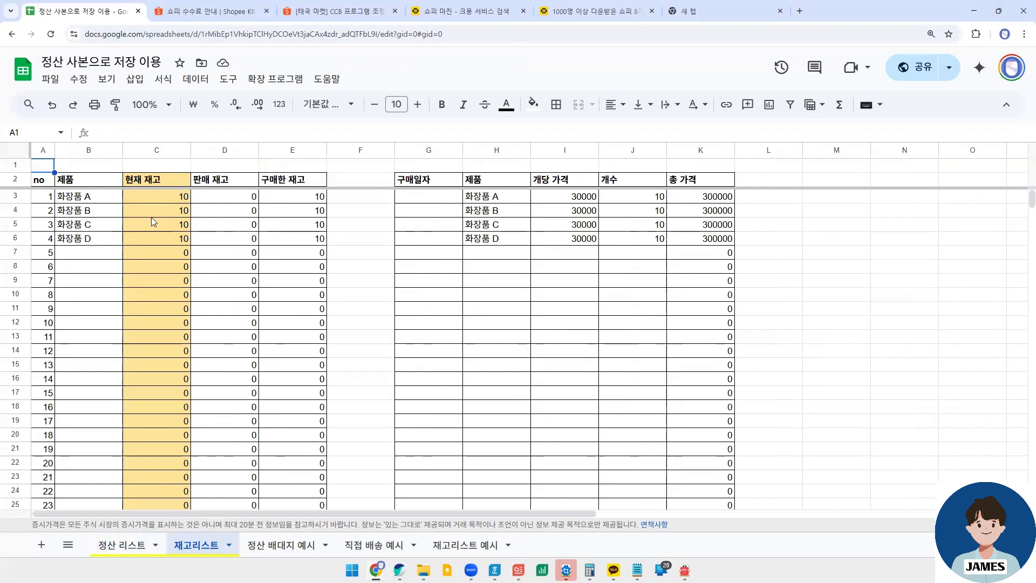
click(99, 203)
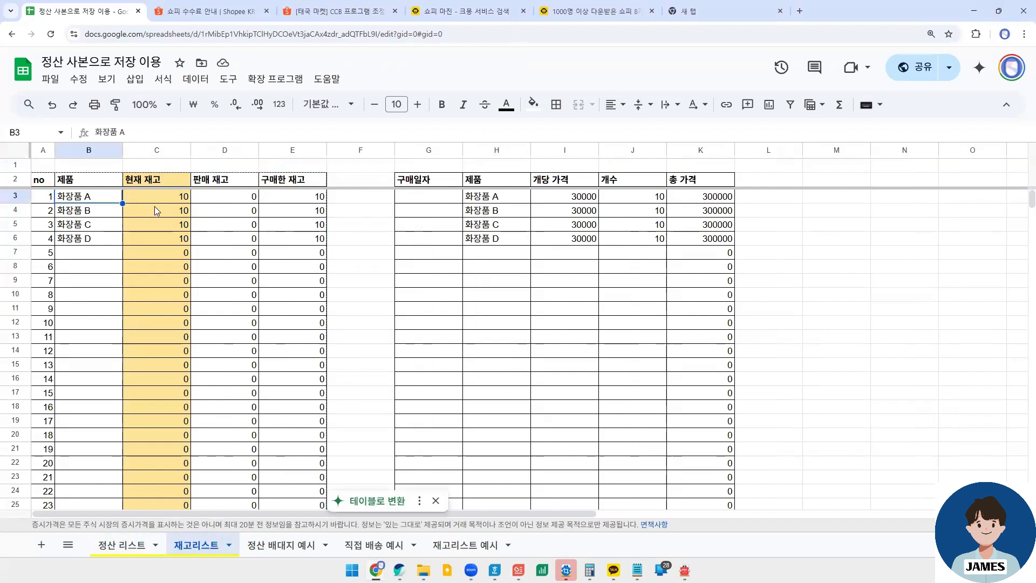
click(85, 212)
click(86, 226)
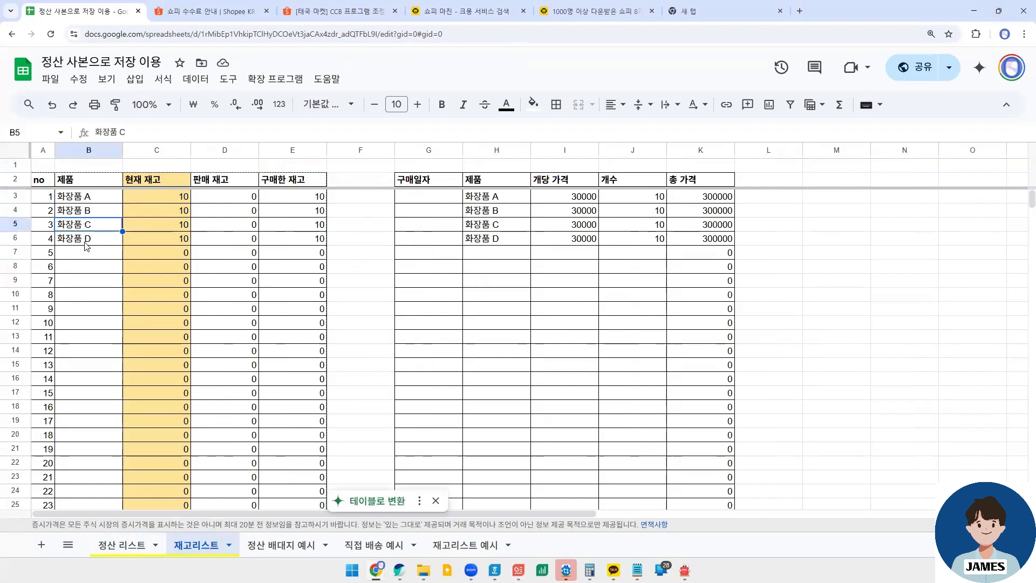
click(86, 241)
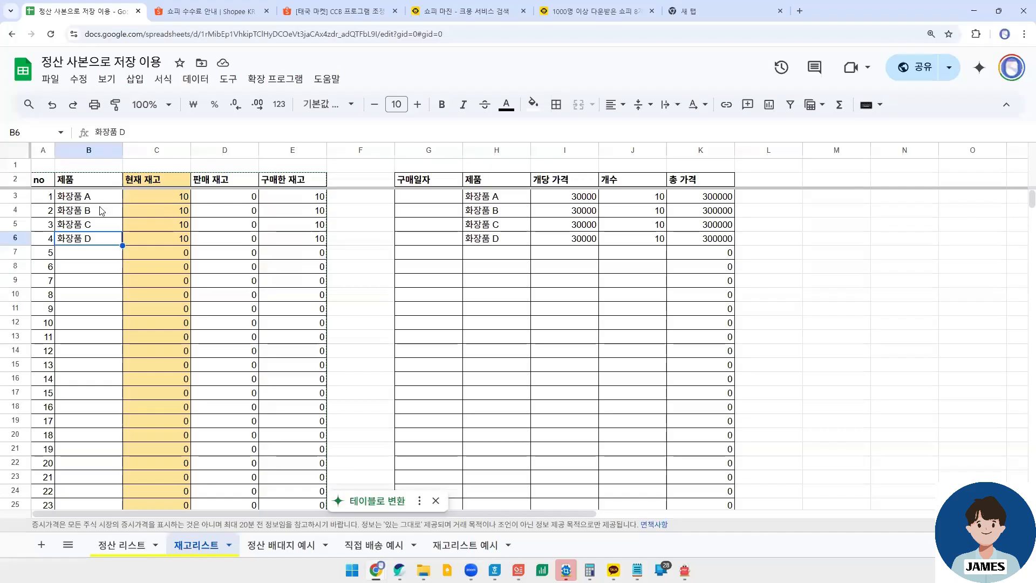
click(168, 196)
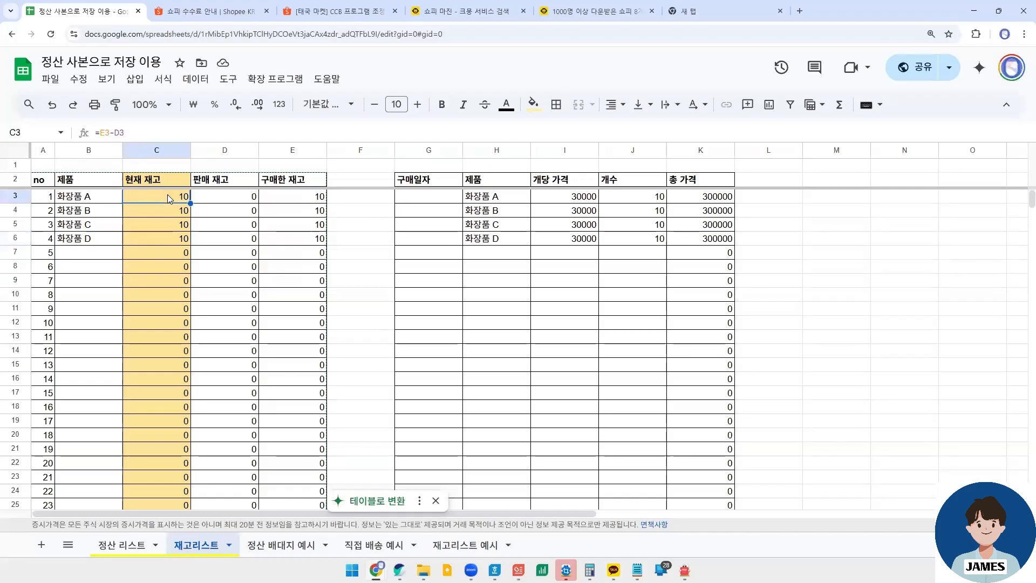
click(241, 209)
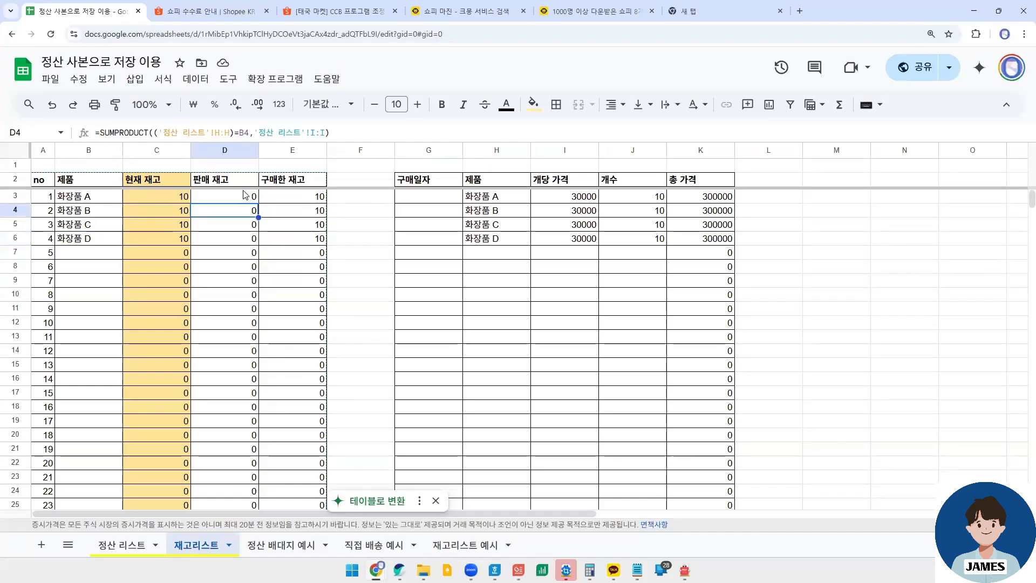
click(289, 200)
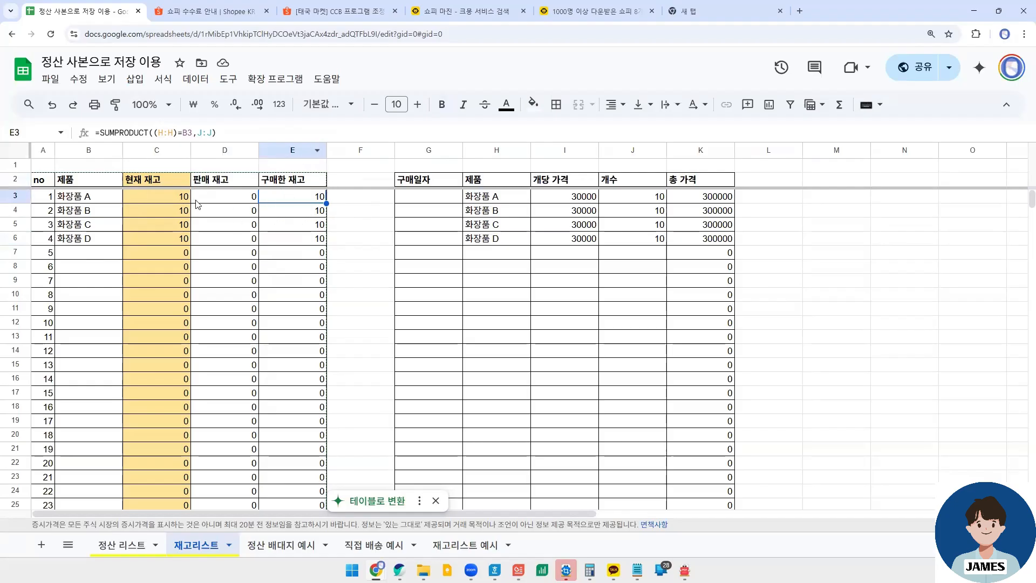
click(103, 201)
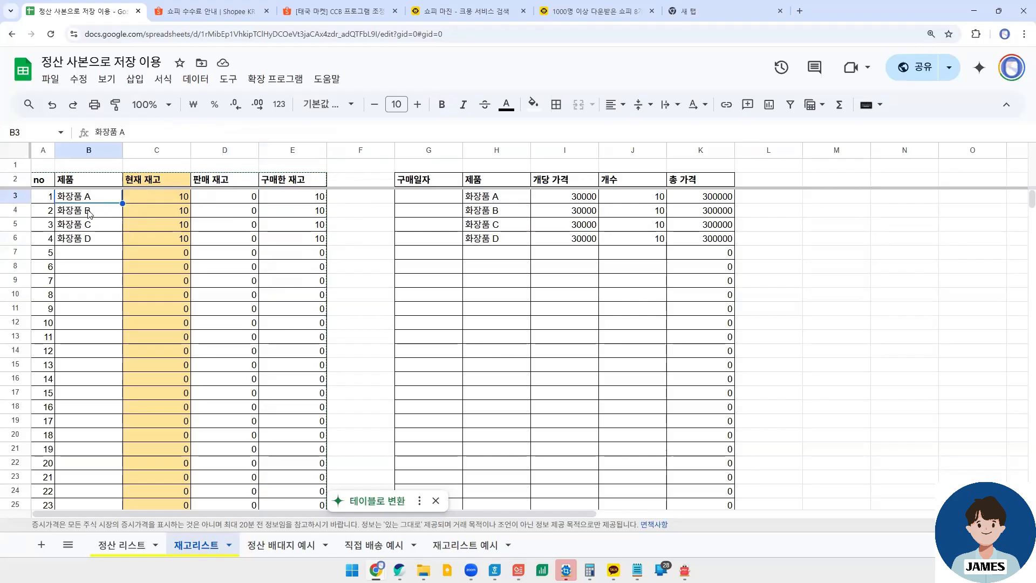
click(502, 254)
click(108, 202)
scroll(119, 439, down, 1)
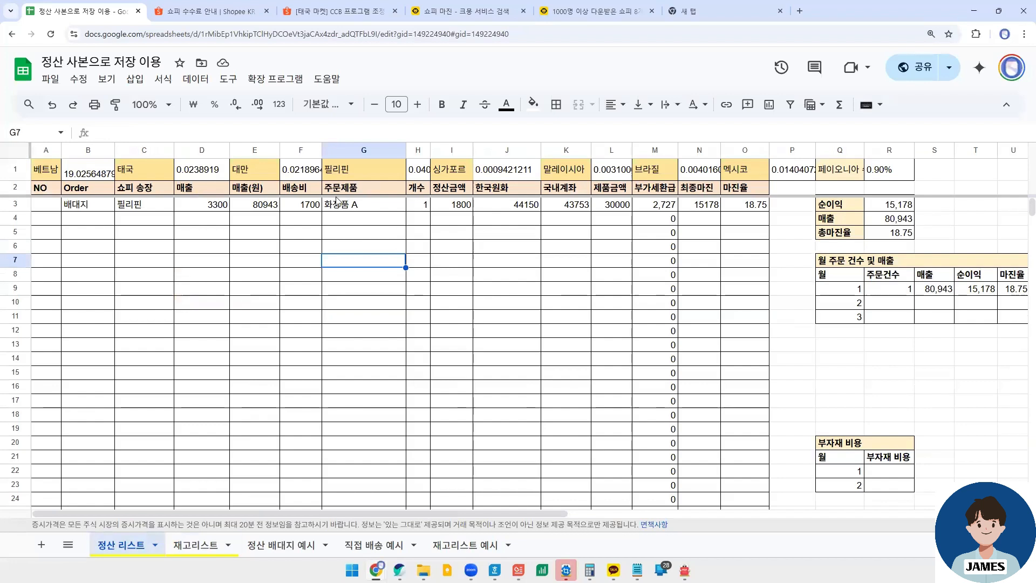
- Compare the 주문제품 entry on the 정산 리스트 sheet with 화장품 A's product, unit price and quantity in the 재고리스트 purchase table
click(352, 178)
click(359, 207)
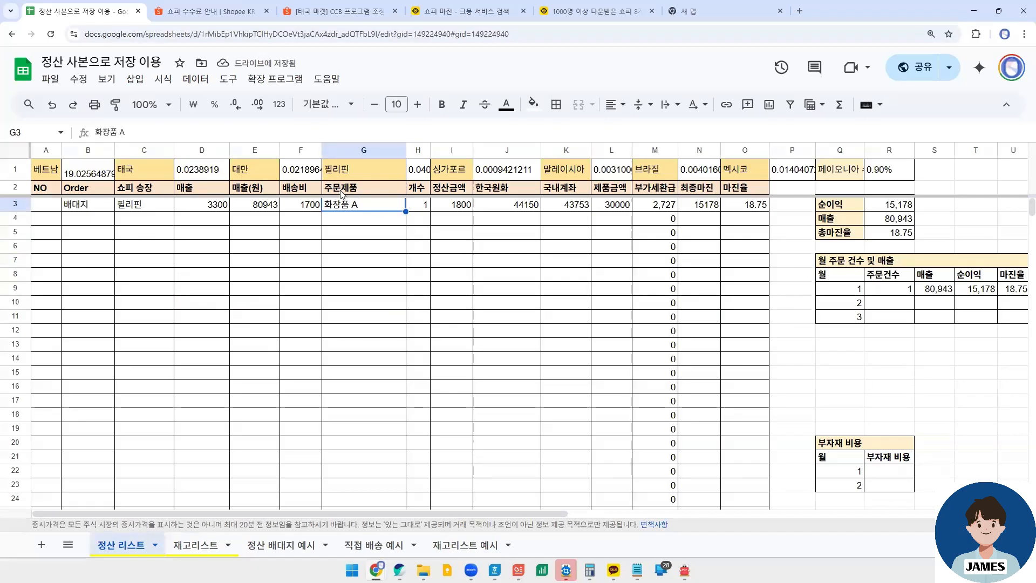
click(186, 543)
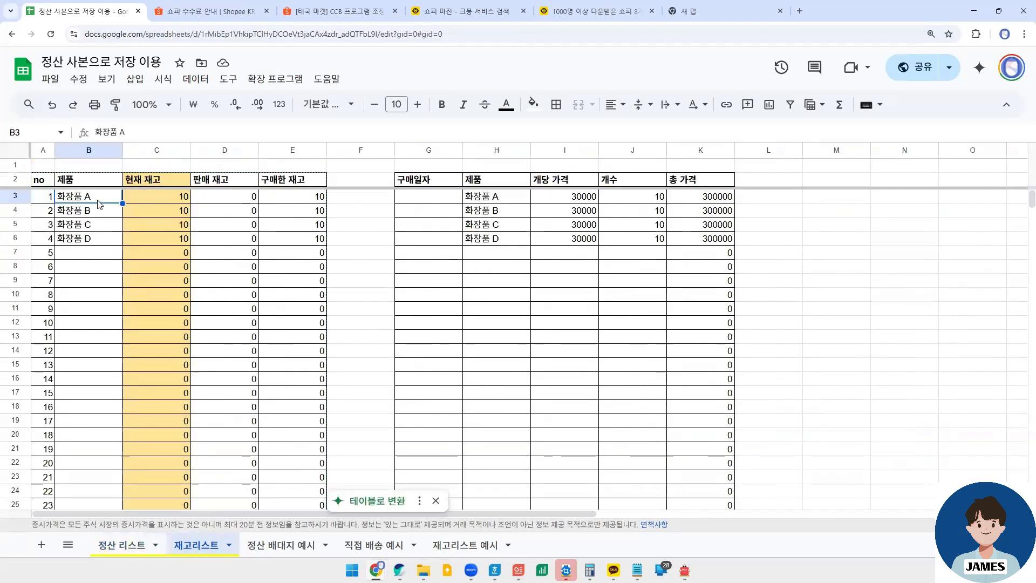
click(493, 197)
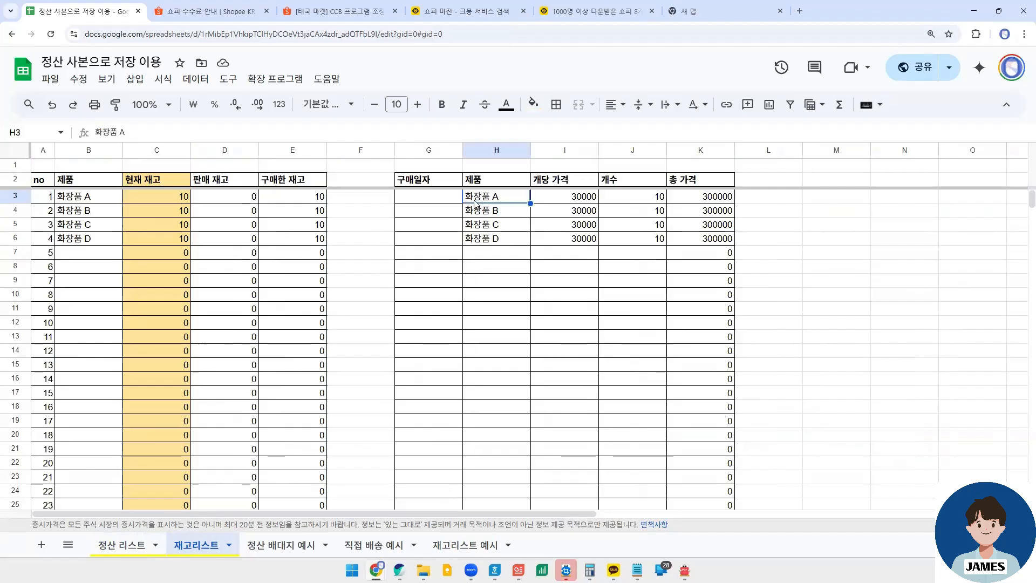
click(561, 200)
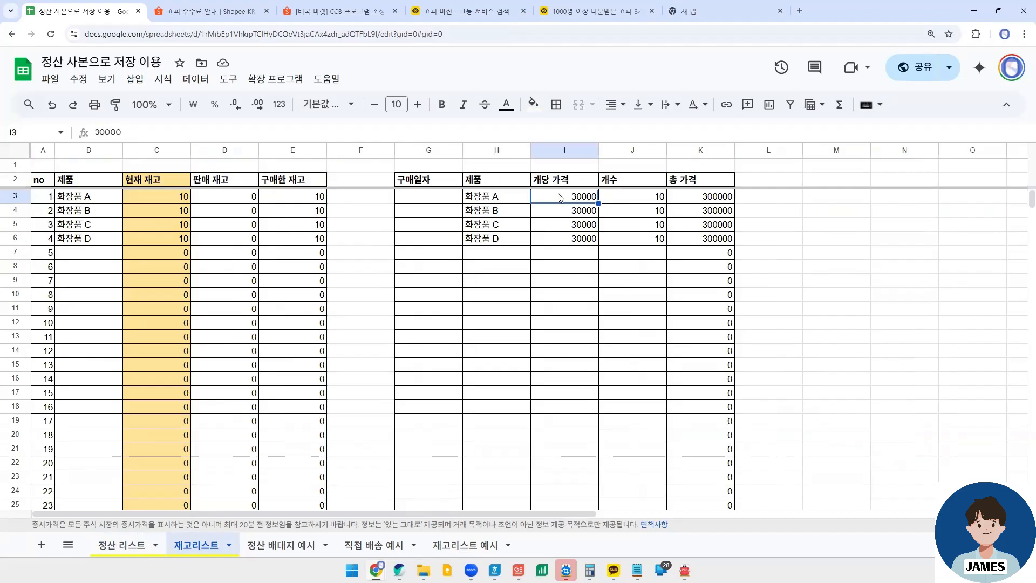
click(632, 199)
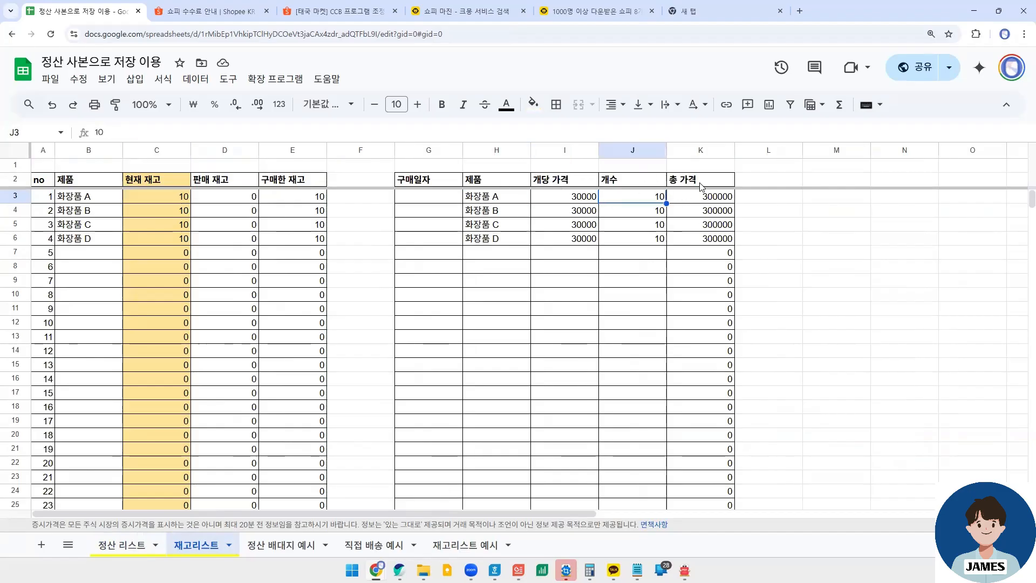
- Copy the product name 화장품 A and its unit price 30000 into row 7 of the purchase table on 재고리스트
click(509, 204)
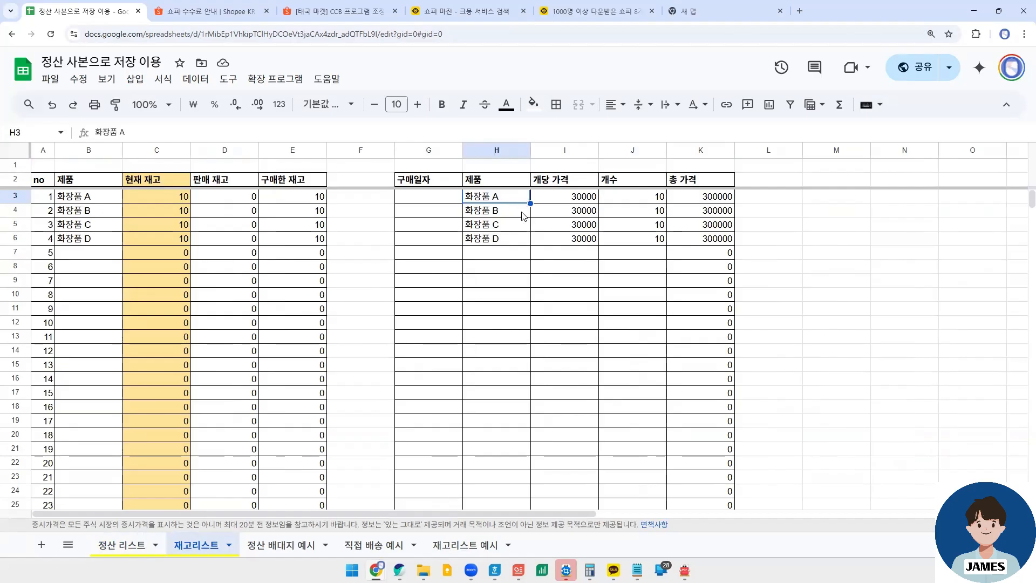
key(ctrl+c)
click(516, 252)
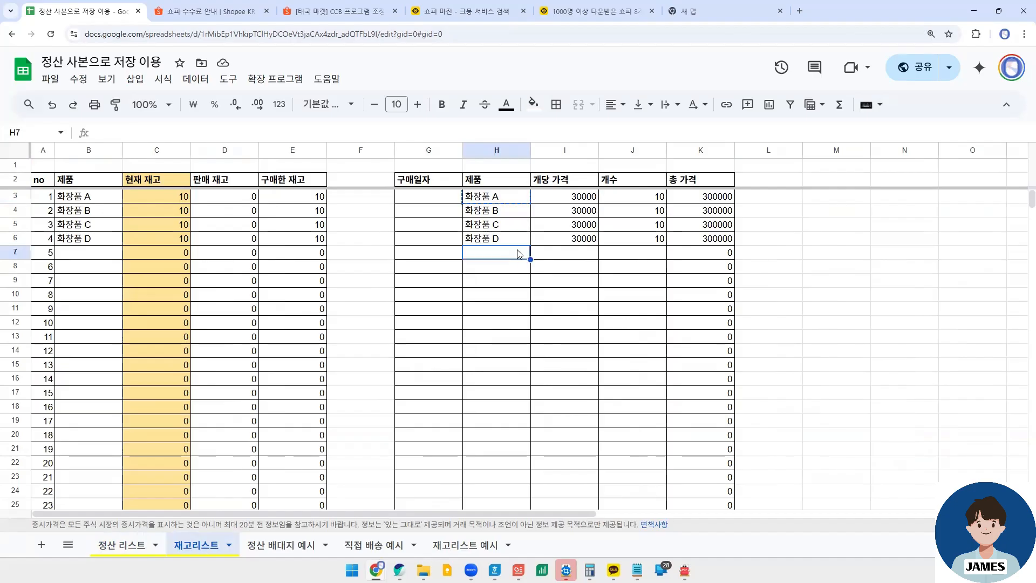
key(ctrl+v)
click(566, 254)
click(589, 198)
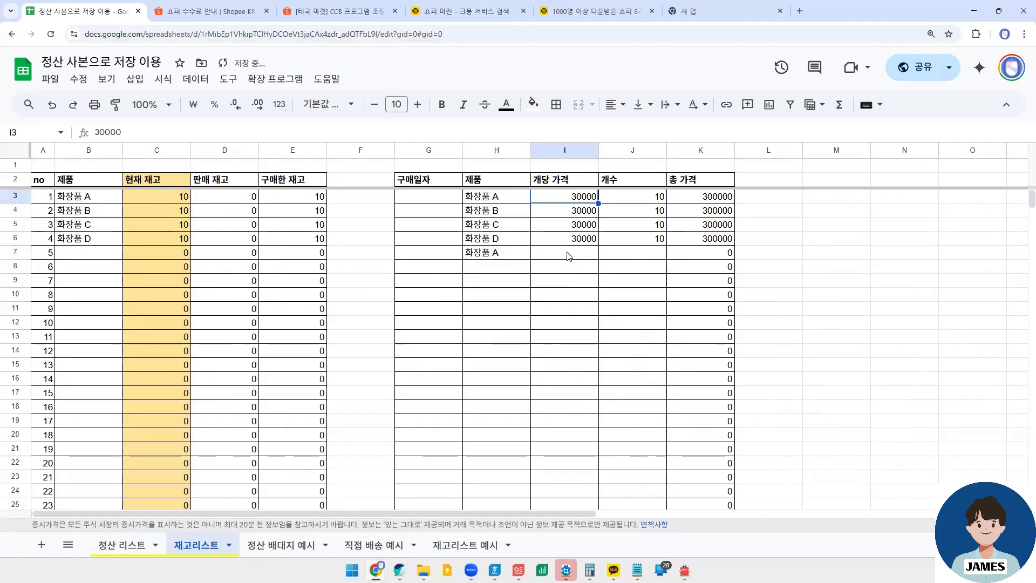
key(ctrl+c)
click(569, 256)
key(ctrl+v)
- Set the 개수 of the 화장품 A purchase in row 7 to 20
click(635, 257)
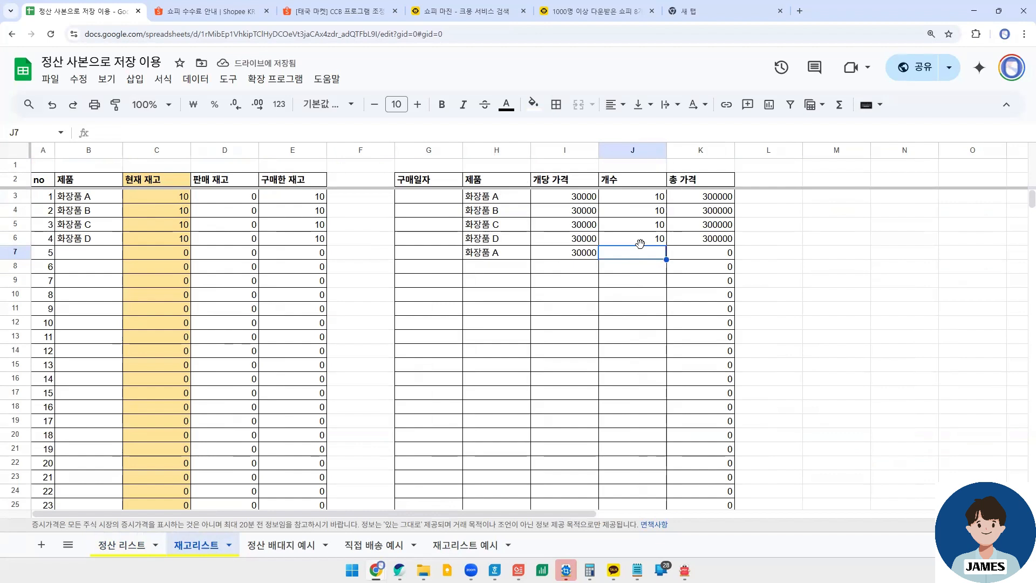
text(20)
key(Return)
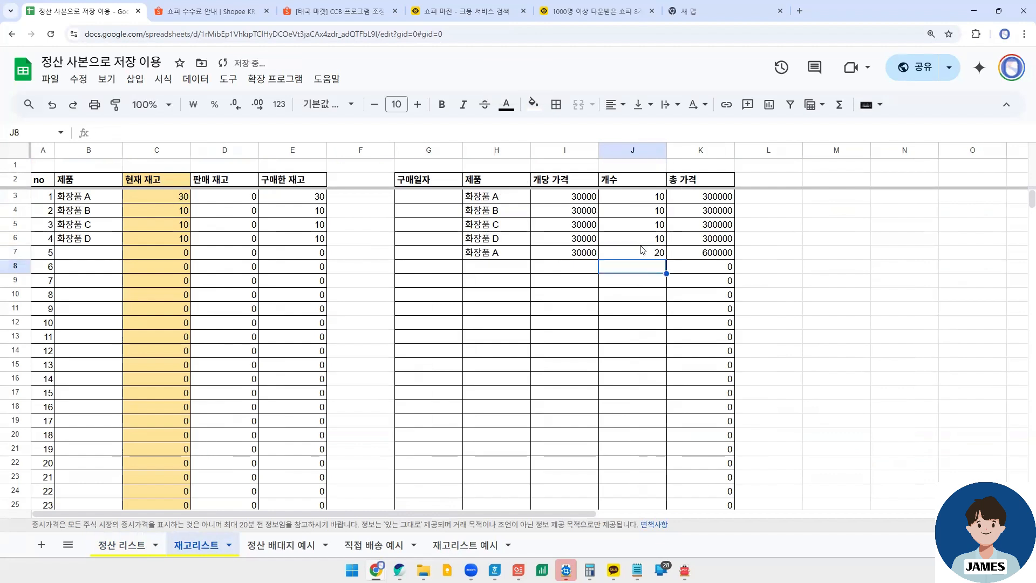
- Check the row 7 total price and 화장품 A's current, purchased and sold stock formulas
click(724, 250)
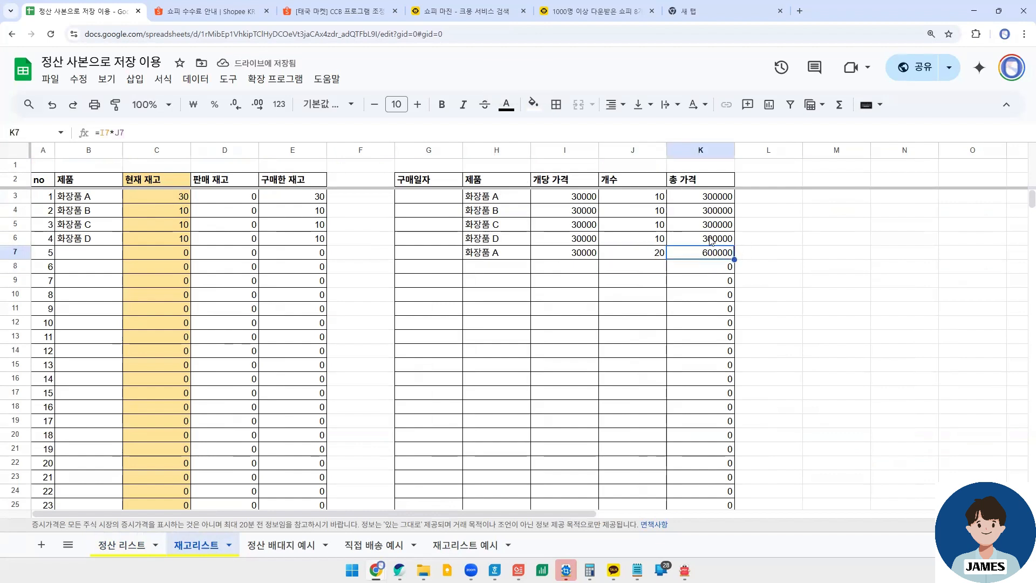
click(151, 198)
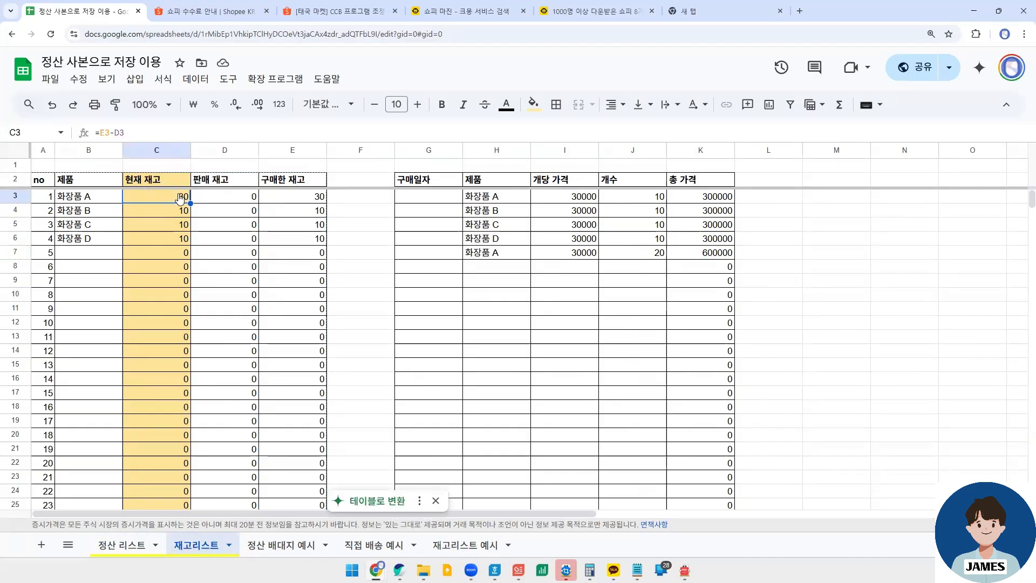
click(311, 199)
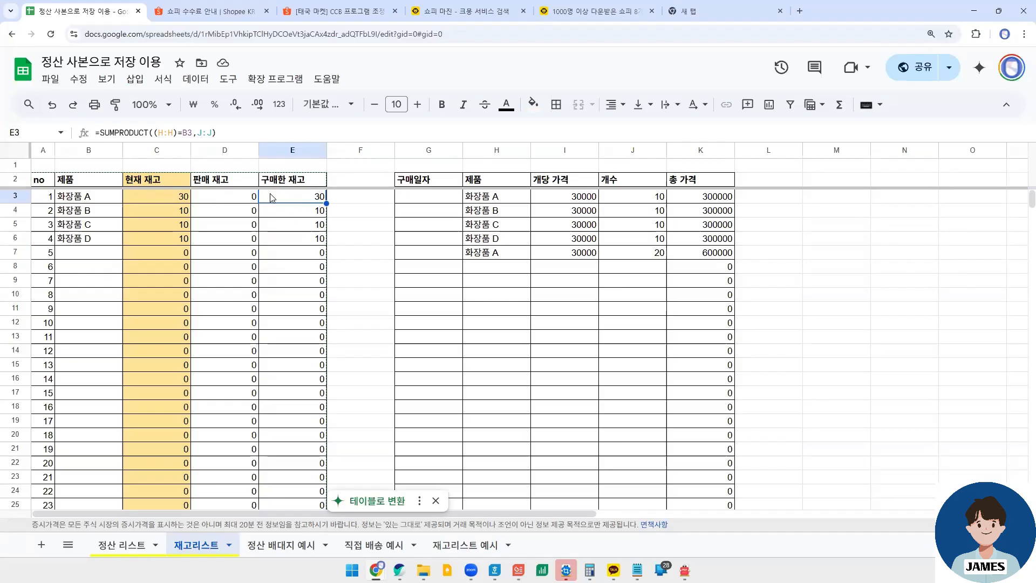
click(229, 200)
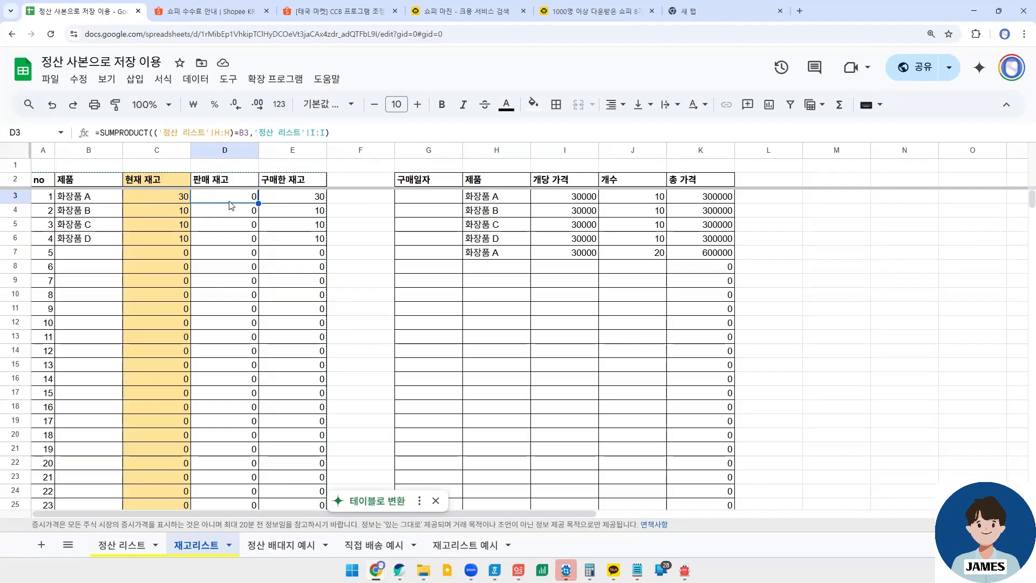
- Examine the 직접 배송 예시 sheet and how 재고리스트 예시 derives 화장품 A's current stock from its sales and purchases
click(465, 545)
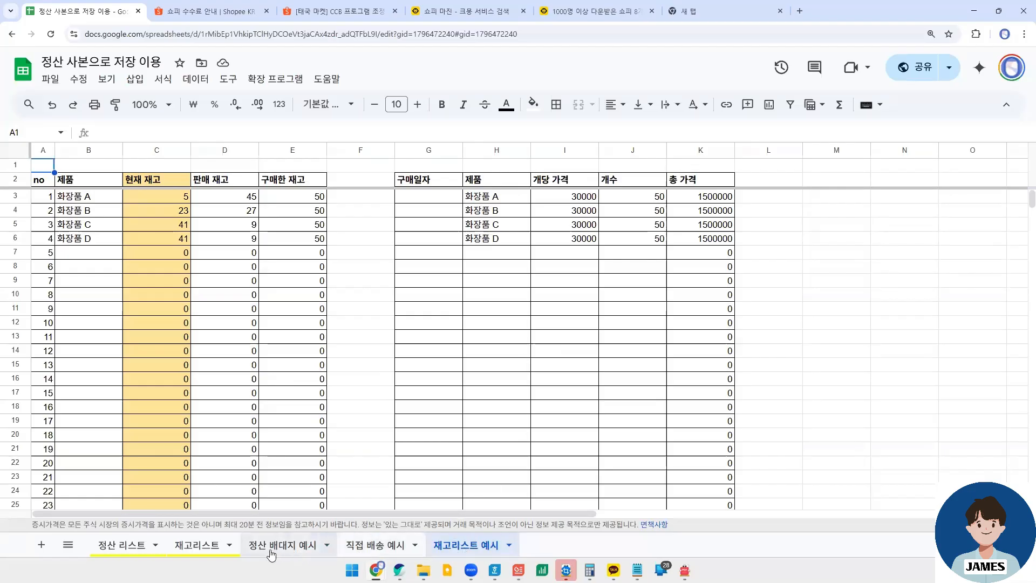
click(388, 546)
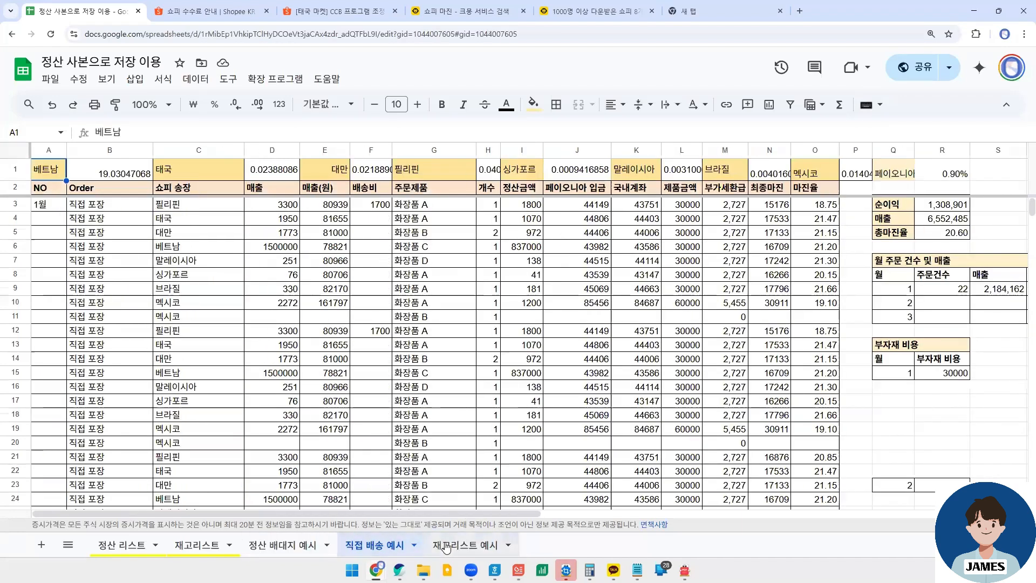
click(447, 546)
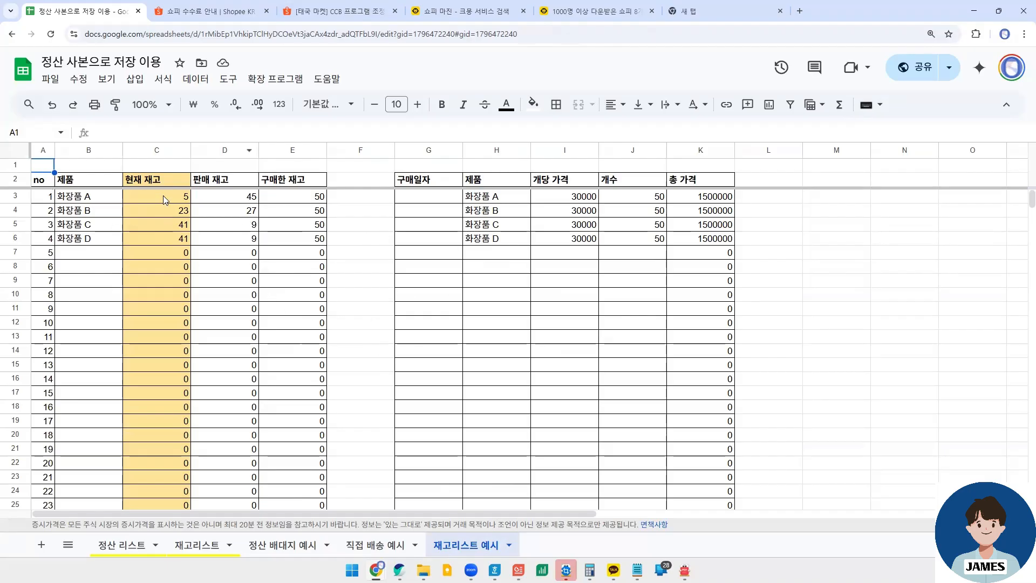
click(148, 198)
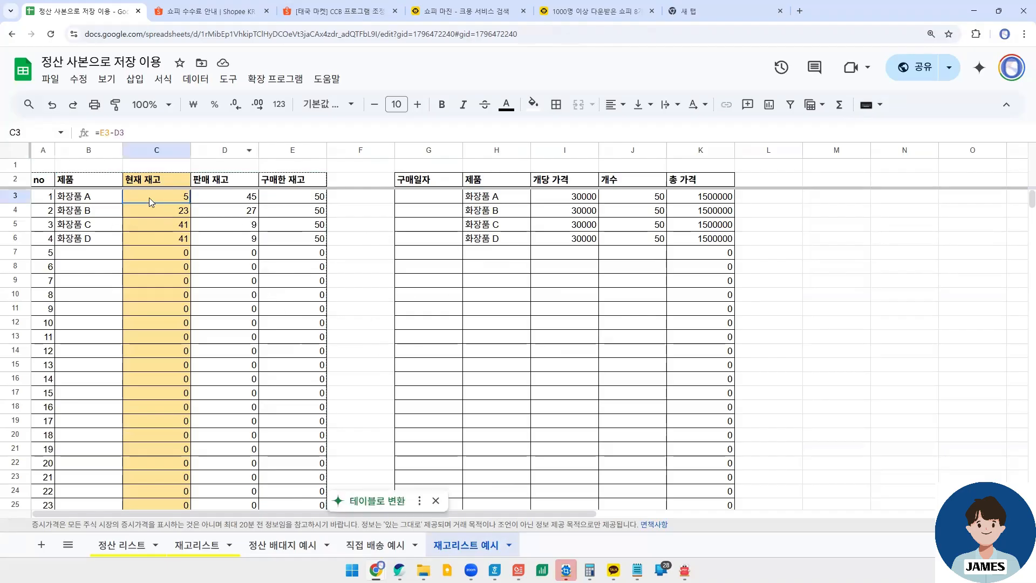
click(317, 203)
click(237, 200)
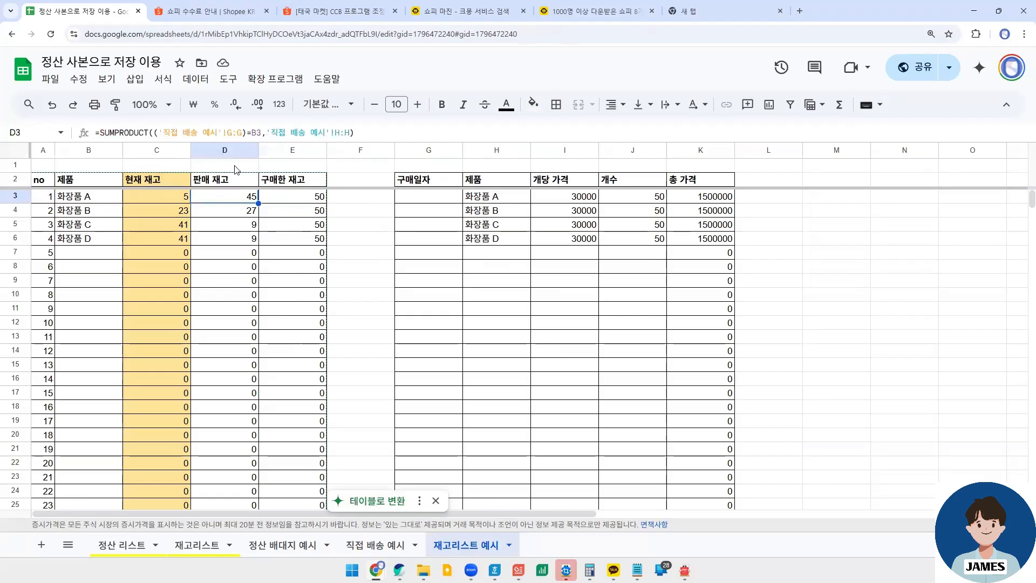
click(176, 198)
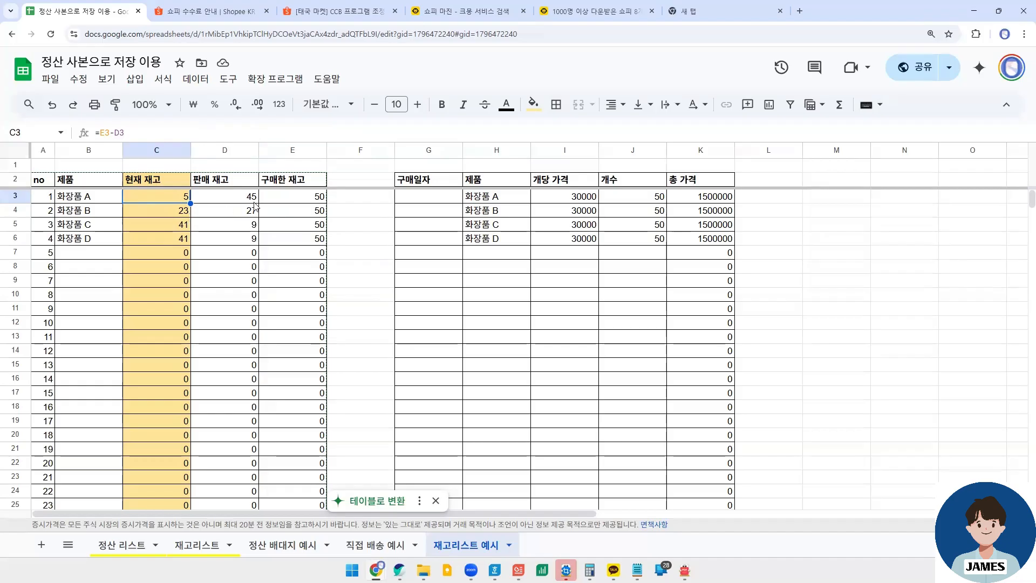
click(290, 199)
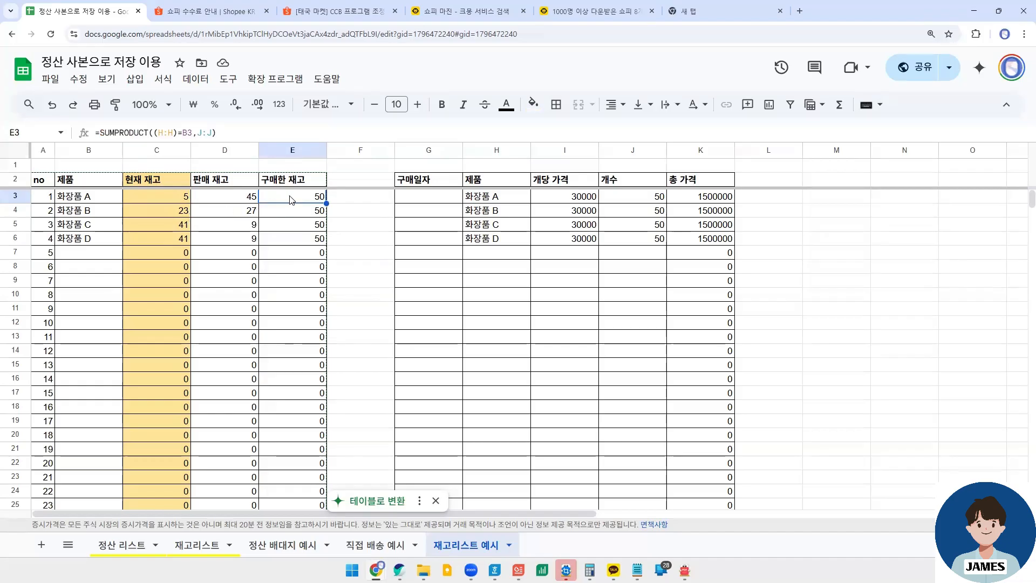
click(507, 199)
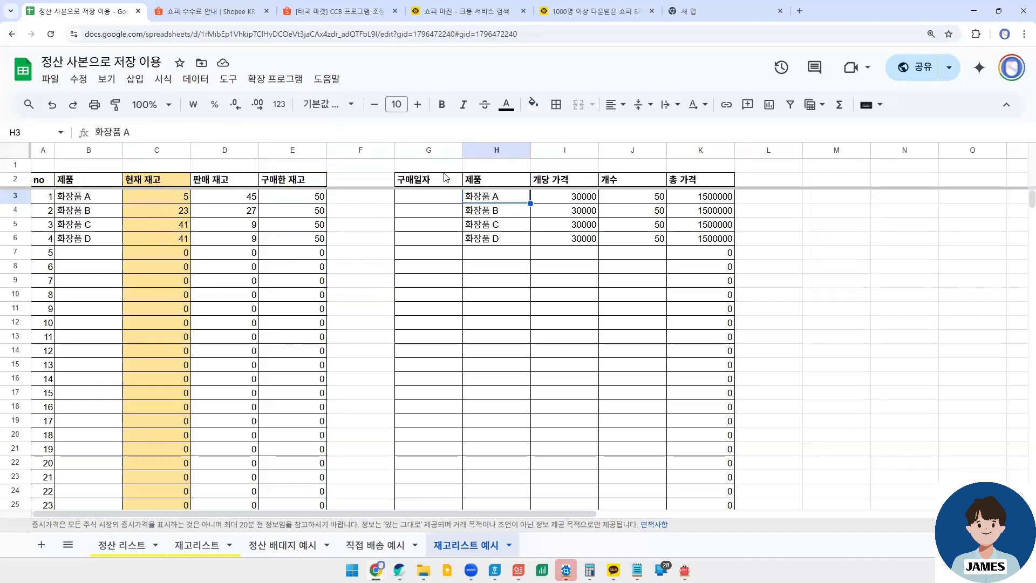
click(635, 198)
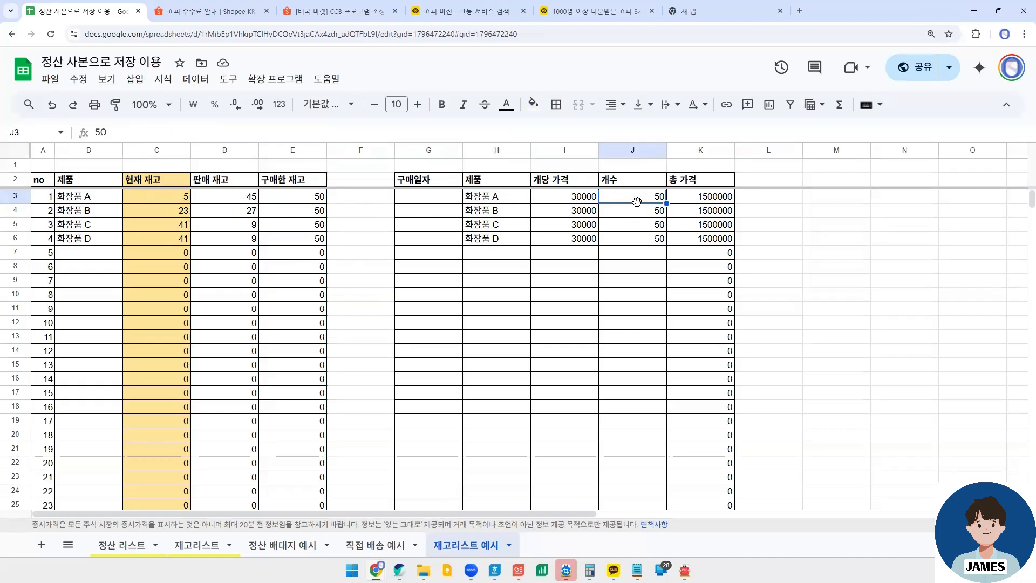
- Set the 개수 of the 화장품 A purchase in row 3 of 재고리스트 예시 to 20
click(305, 200)
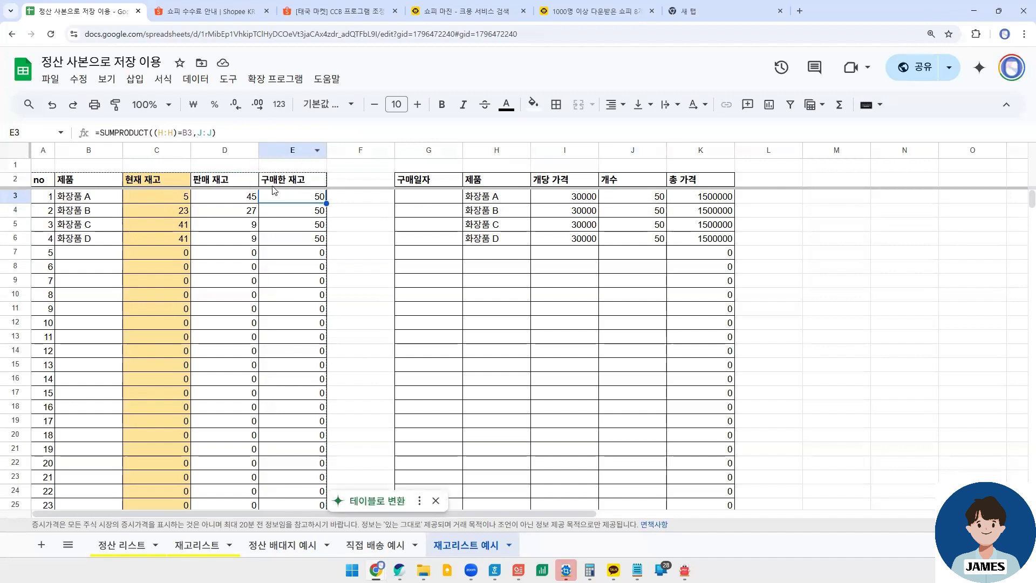
click(655, 198)
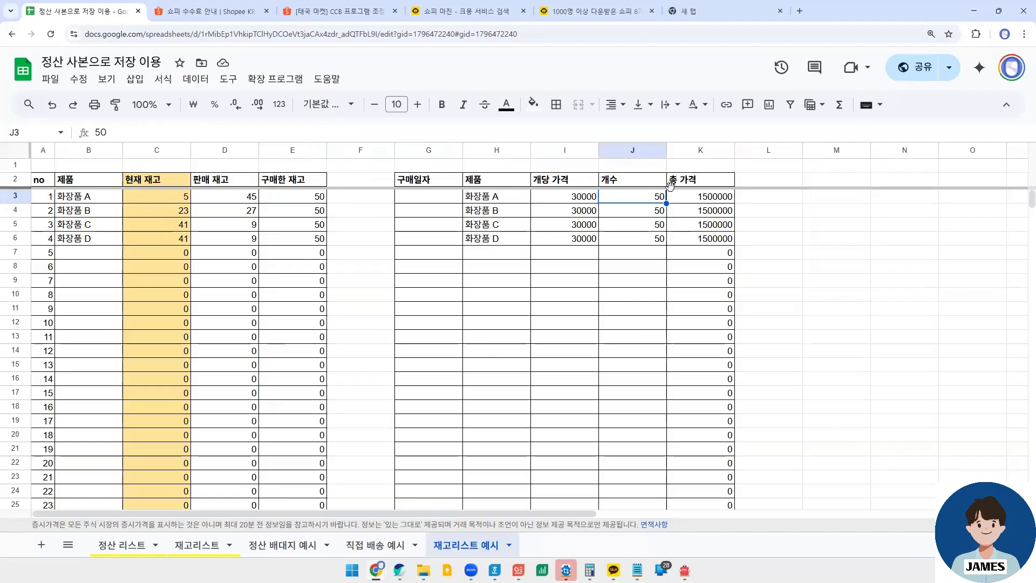
text(20)
click(604, 265)
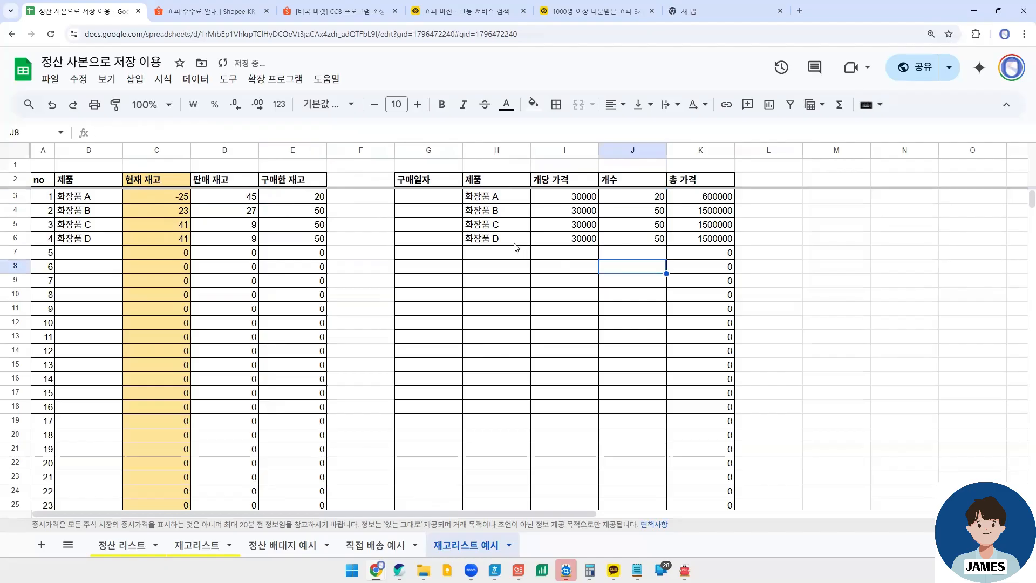
- Copy the product name 화장품 A and its unit price 30000 from row 3 into row 7 of the purchase table
click(500, 199)
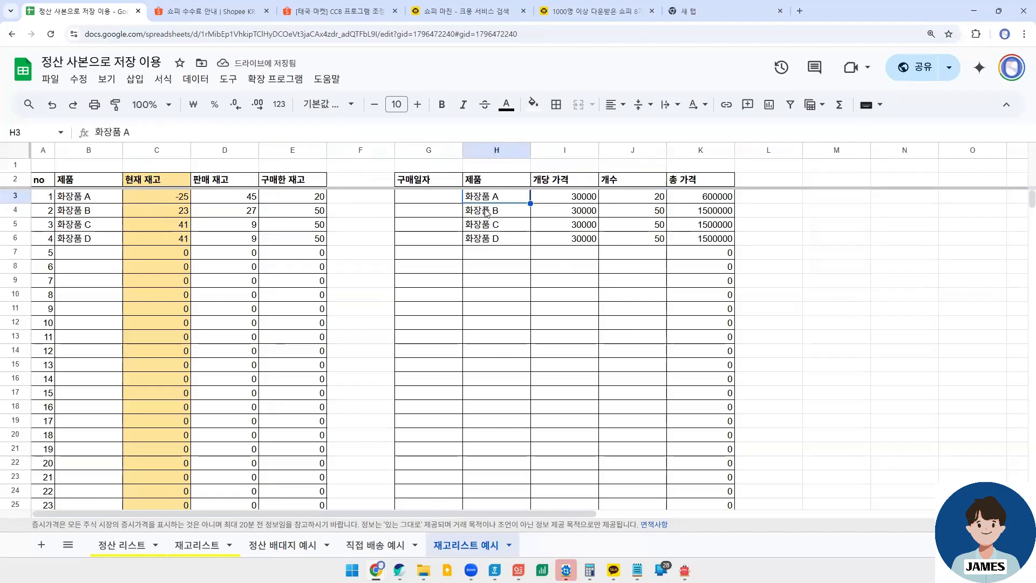
key(ctrl+c)
click(397, 252)
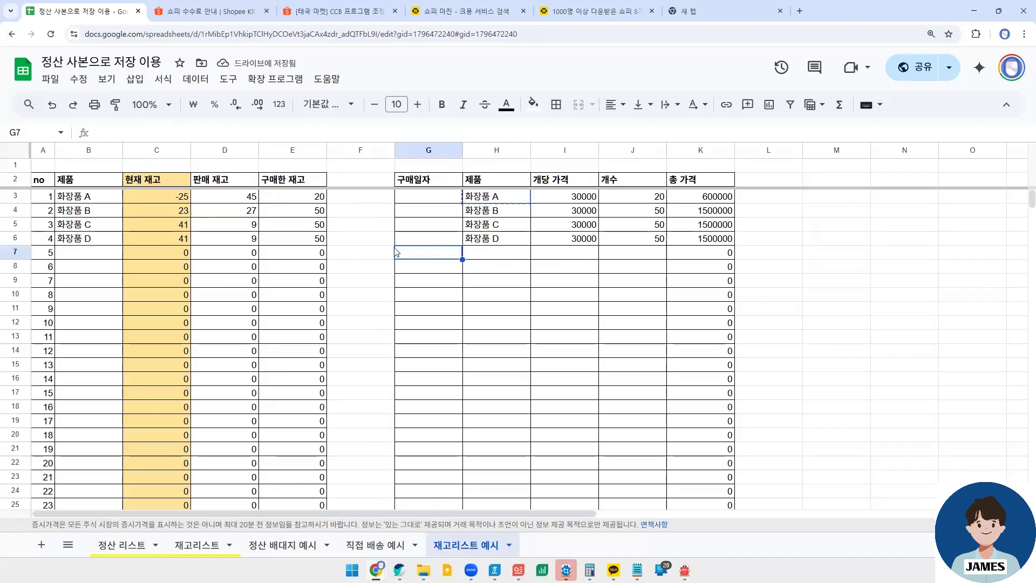
click(501, 257)
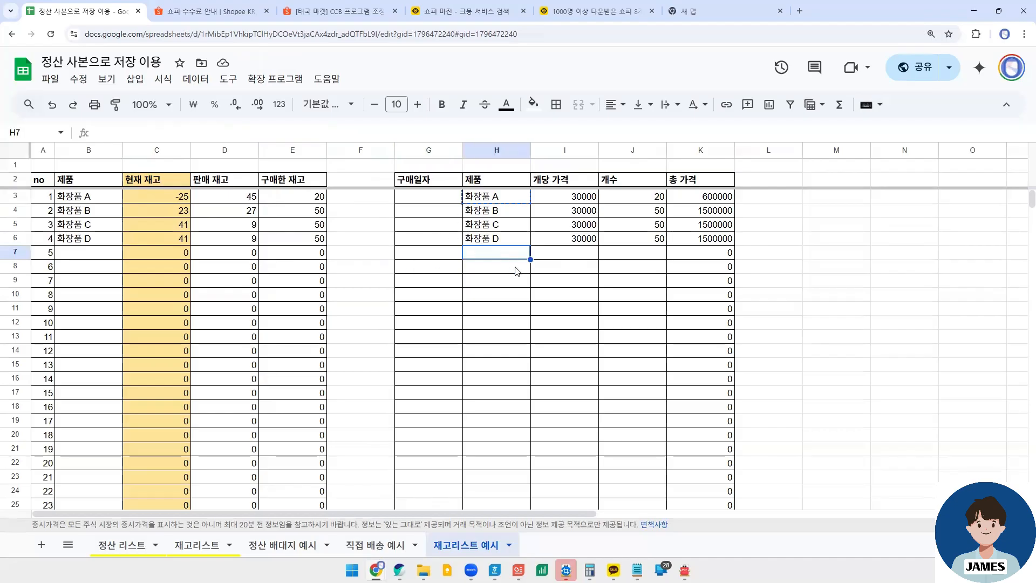
key(ctrl+v)
click(516, 199)
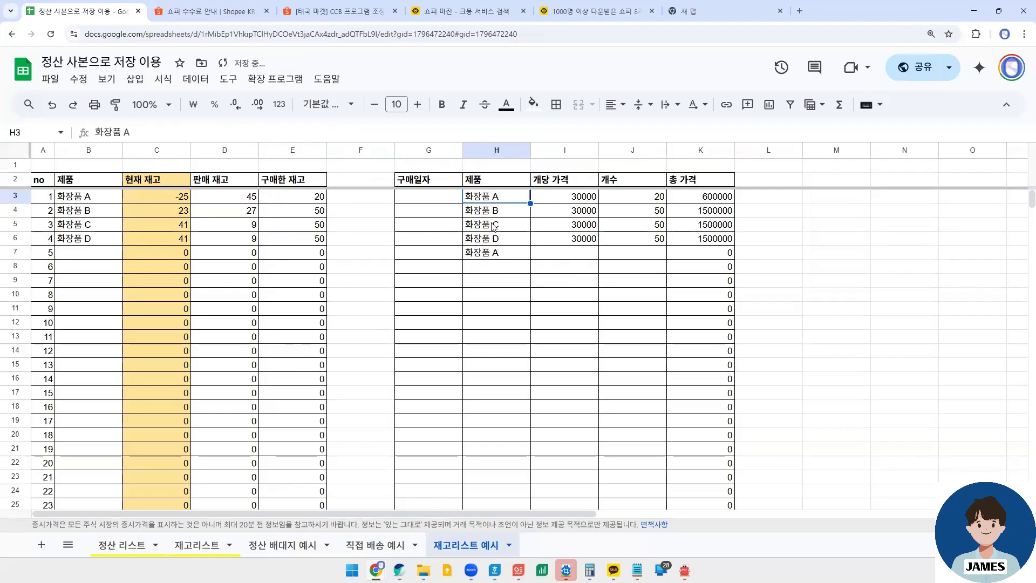
key(Right)
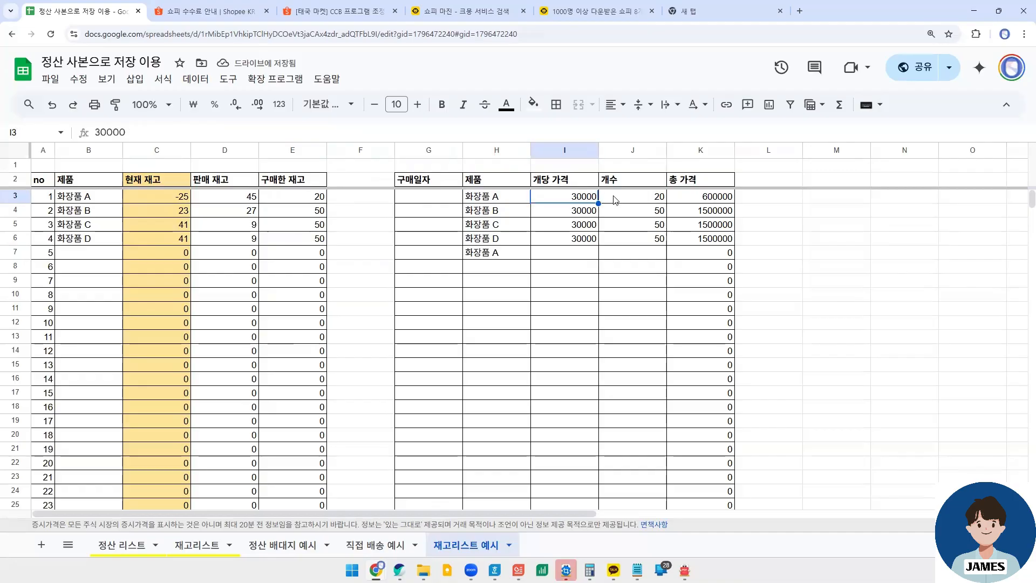
key(ctrl+c)
key(Right)
click(566, 254)
key(ctrl+v)
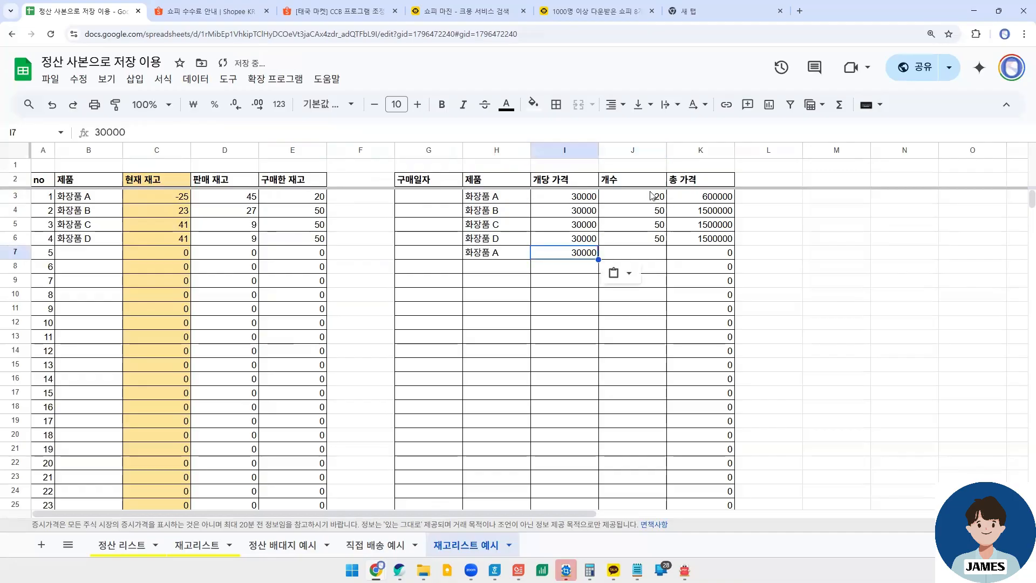
- Enter 40 as the 개수 of the second 화장품 A purchase in row 7
click(654, 196)
key(ctrl+c)
click(621, 253)
key(ctrl+v)
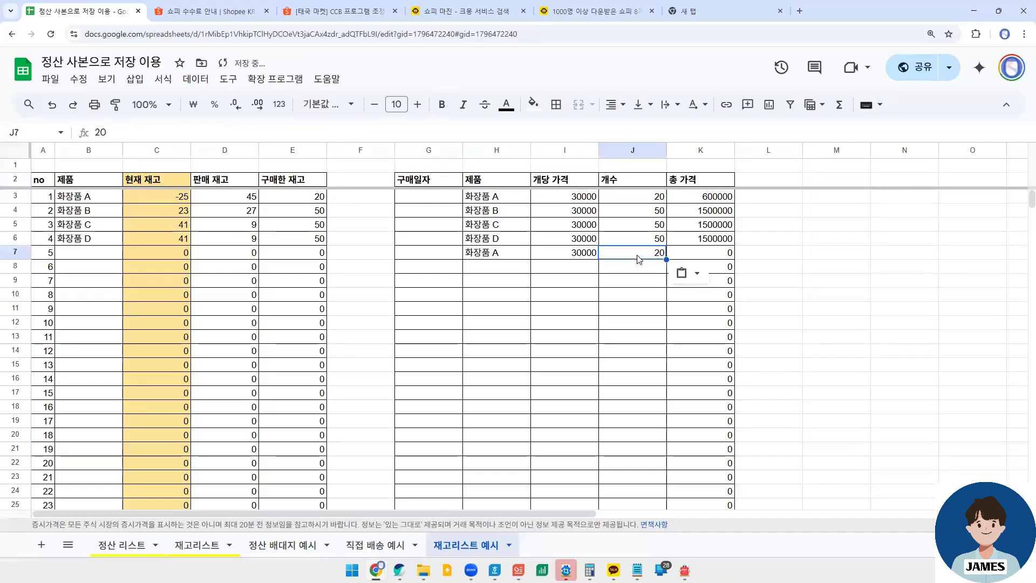
double_click(647, 250)
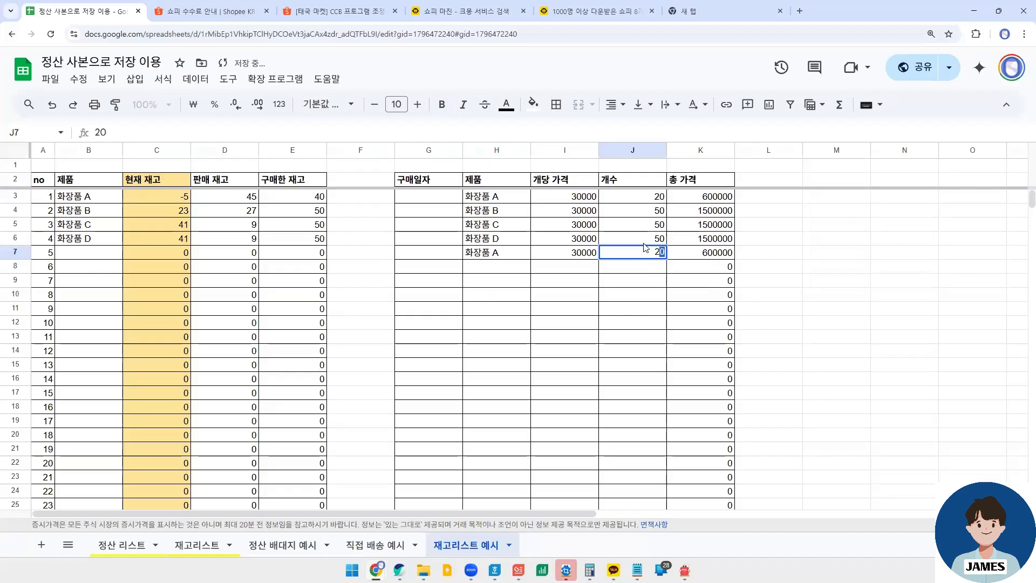
text(40)
key(Return)
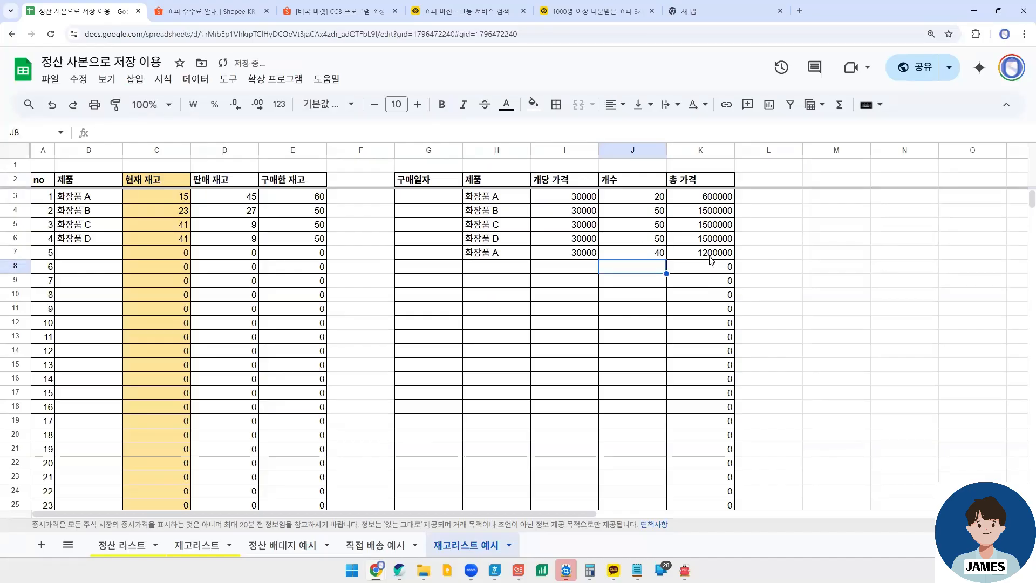
- Check both 화장품 A purchase quantities and the product's purchased, current and sold stock formulas
click(650, 199)
click(646, 253)
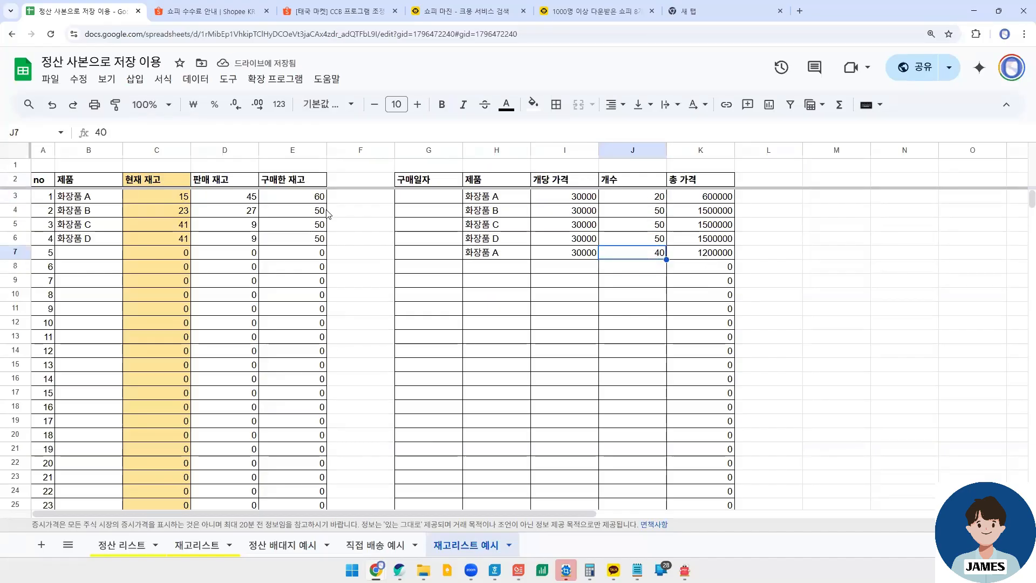
click(309, 200)
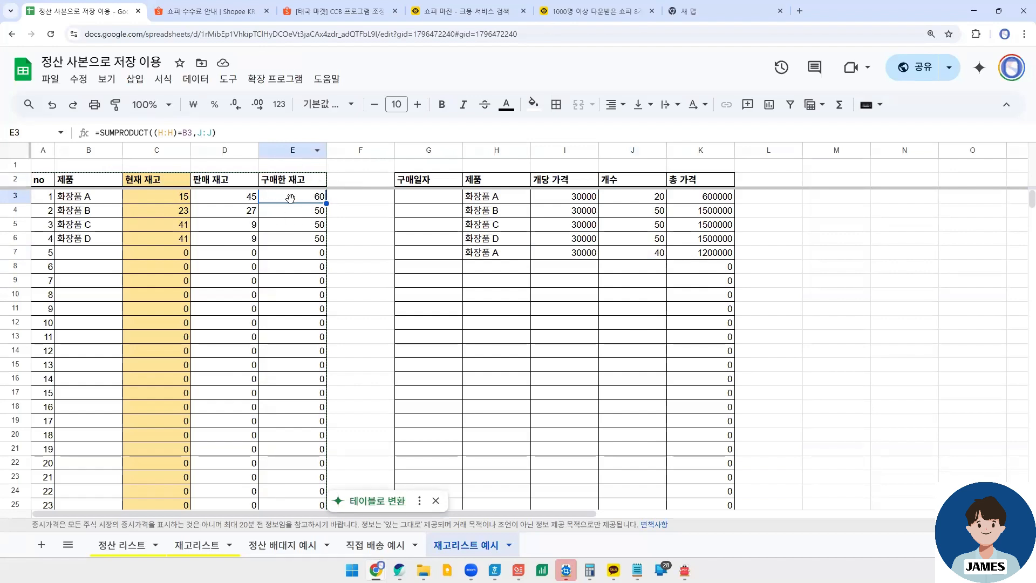
click(158, 198)
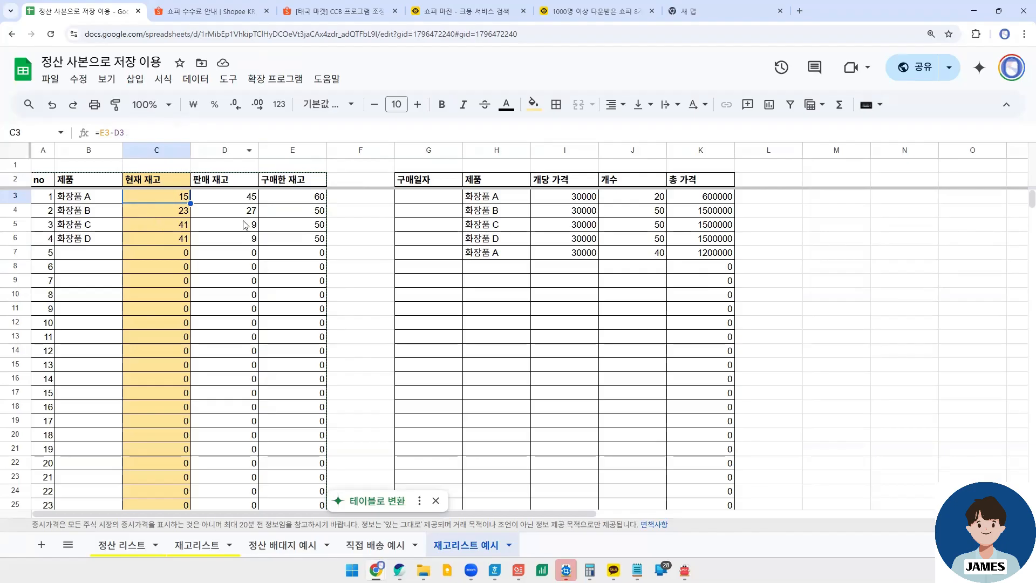
click(240, 199)
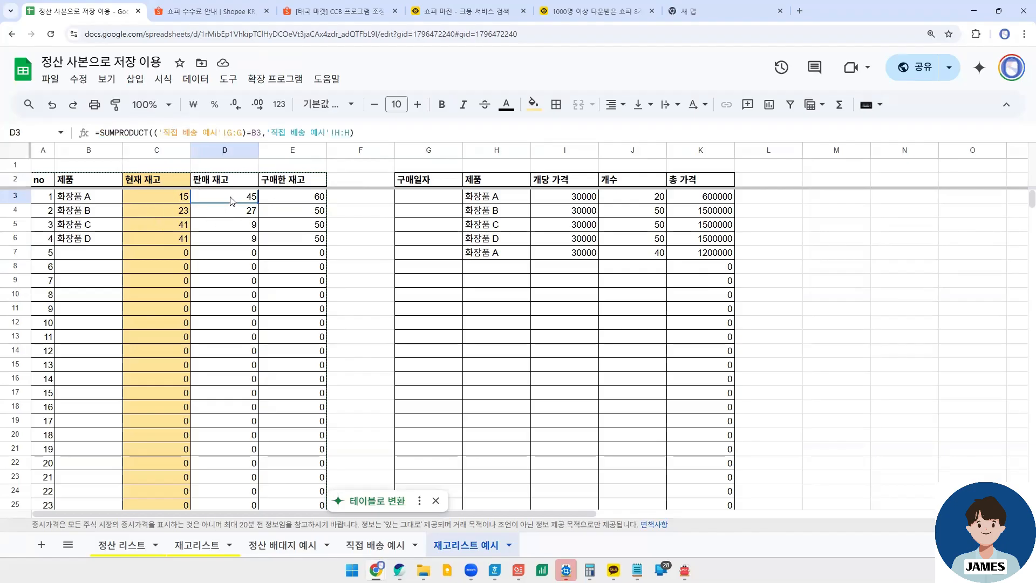
- Examine the SUMPRODUCT formula in D3 and its references to the G and H columns of 직접 배송 예시
click(204, 132)
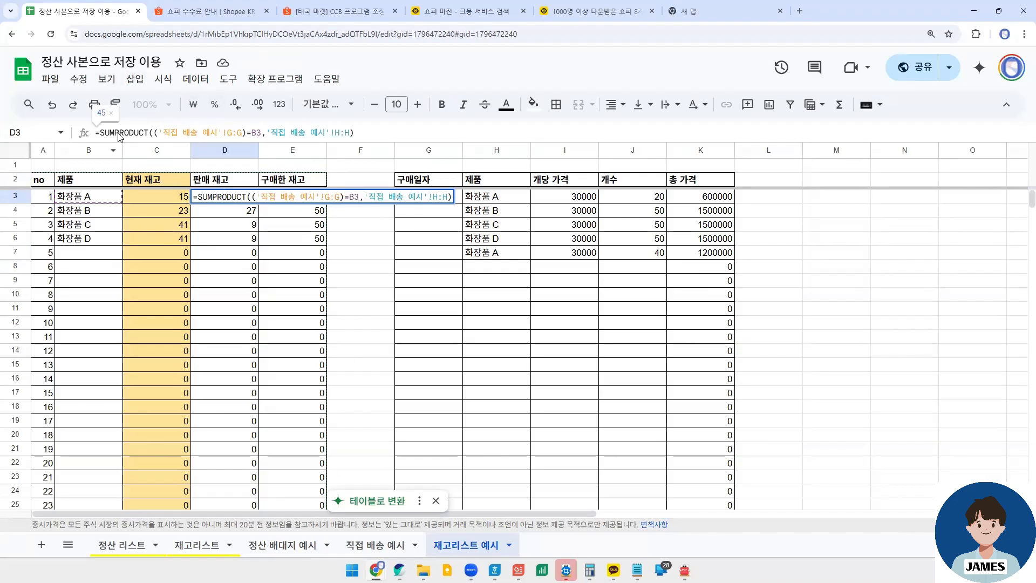
drag(104, 133, 360, 135)
click(149, 136)
click(372, 135)
drag(157, 132, 345, 135)
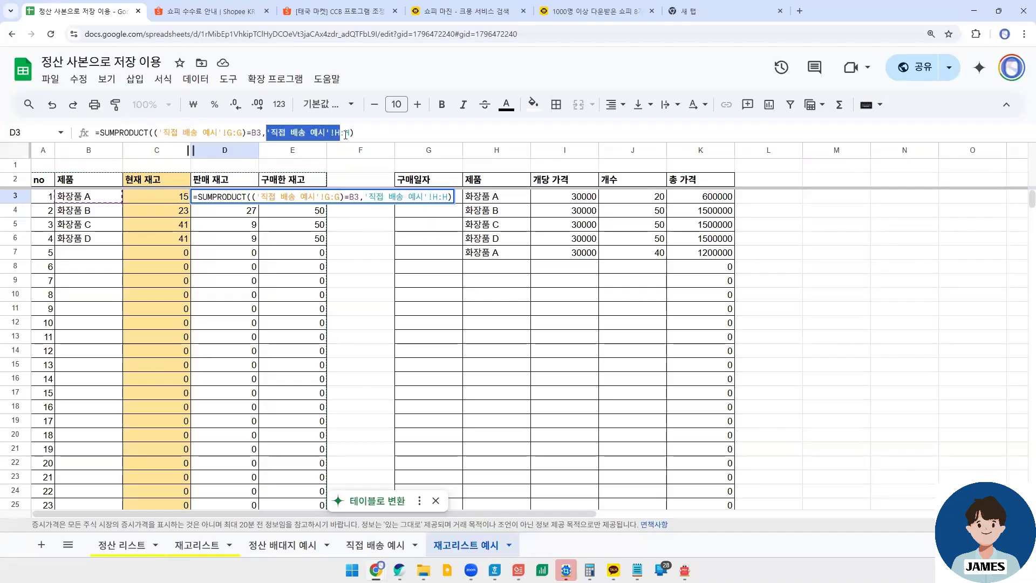
click(269, 133)
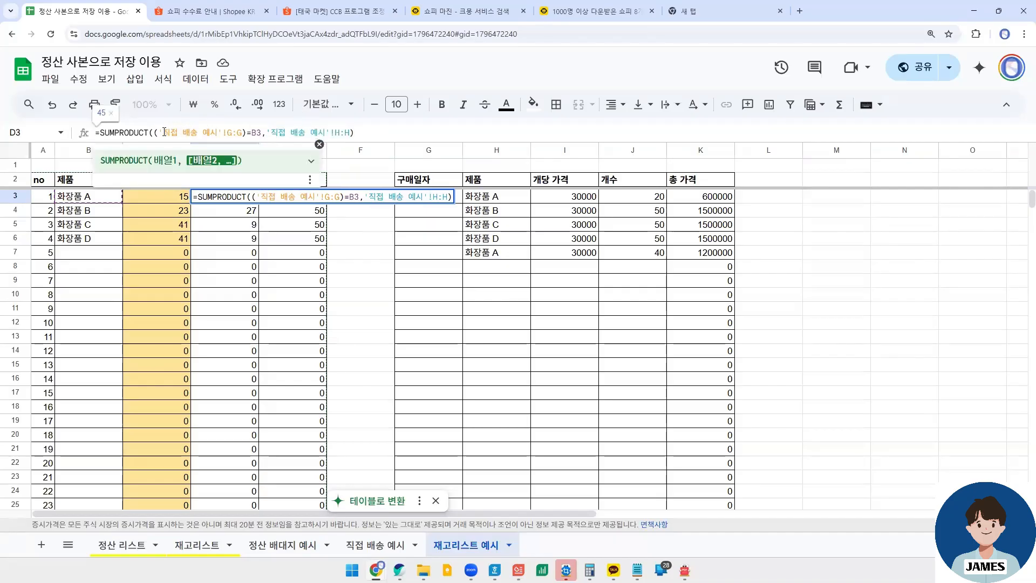
click(190, 133)
drag(159, 134, 240, 134)
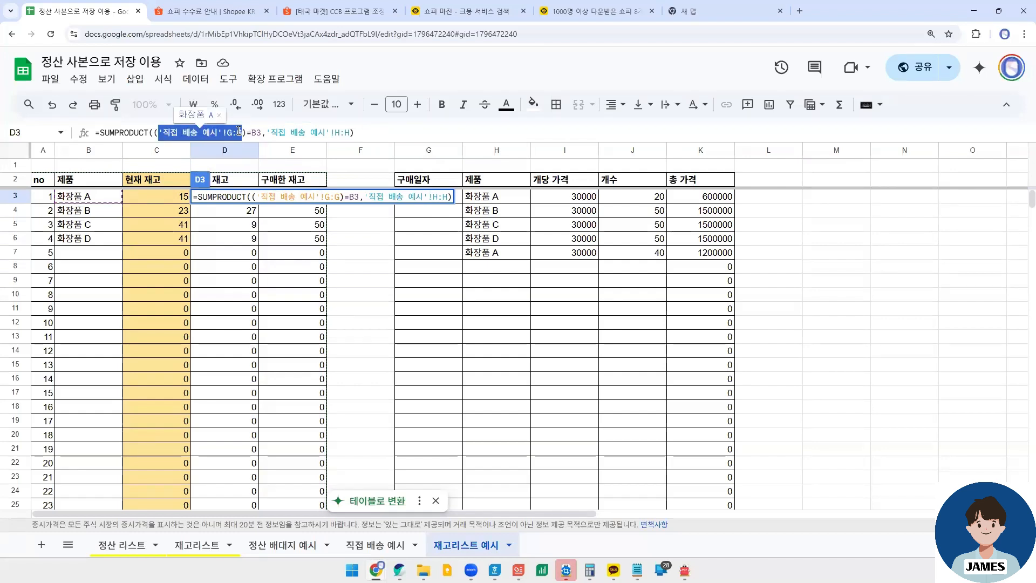
- Compare the 주문제품 column of 직접 배송 예시 with the D3 formula's product range, B3 criterion and quantity range
click(362, 547)
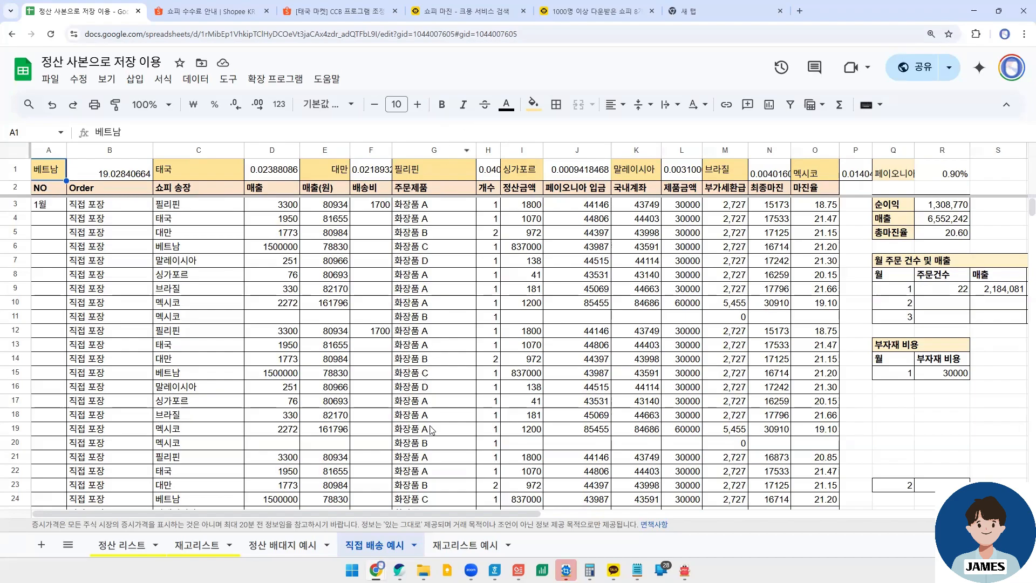
click(465, 545)
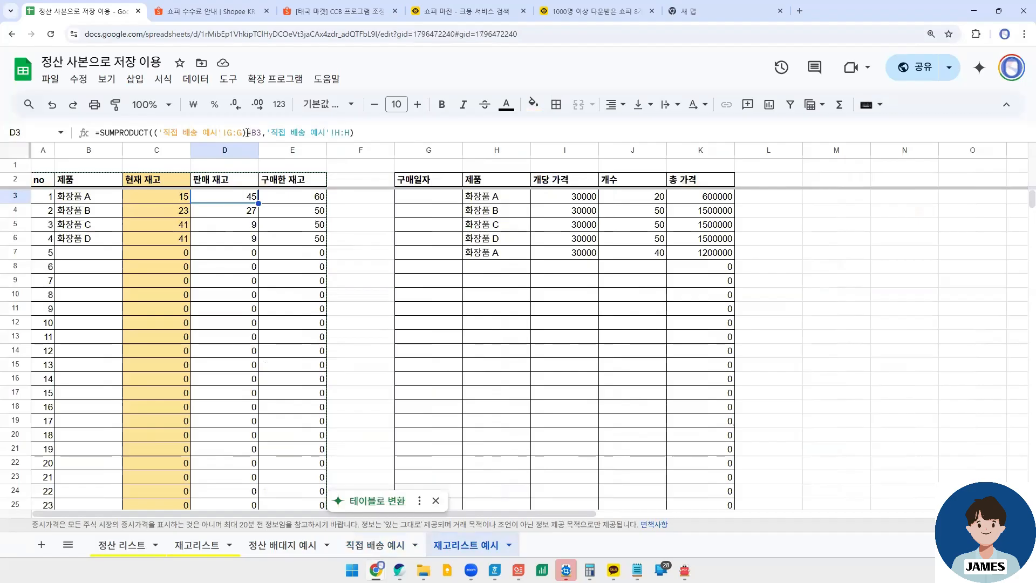
drag(244, 132, 154, 132)
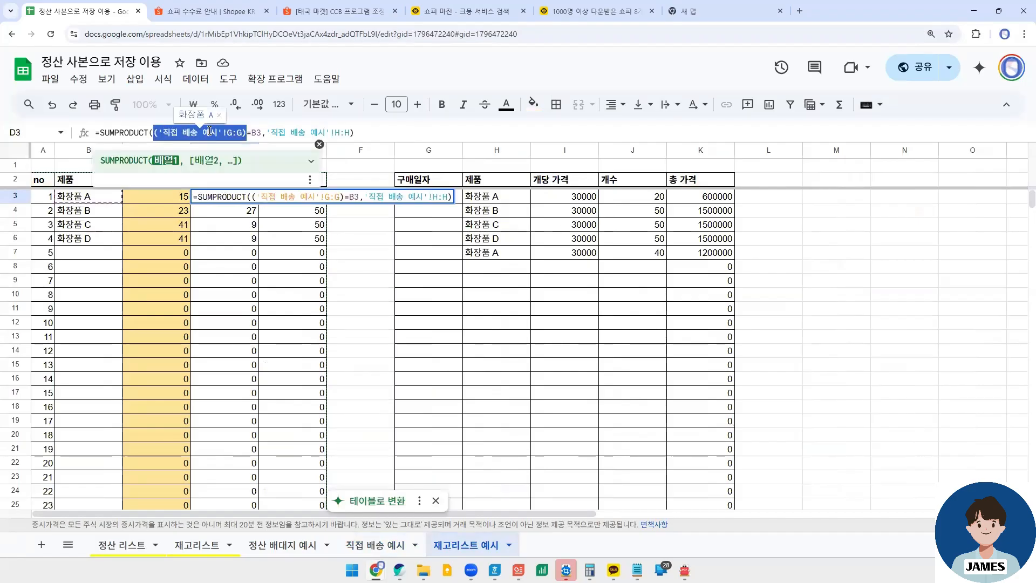
click(252, 131)
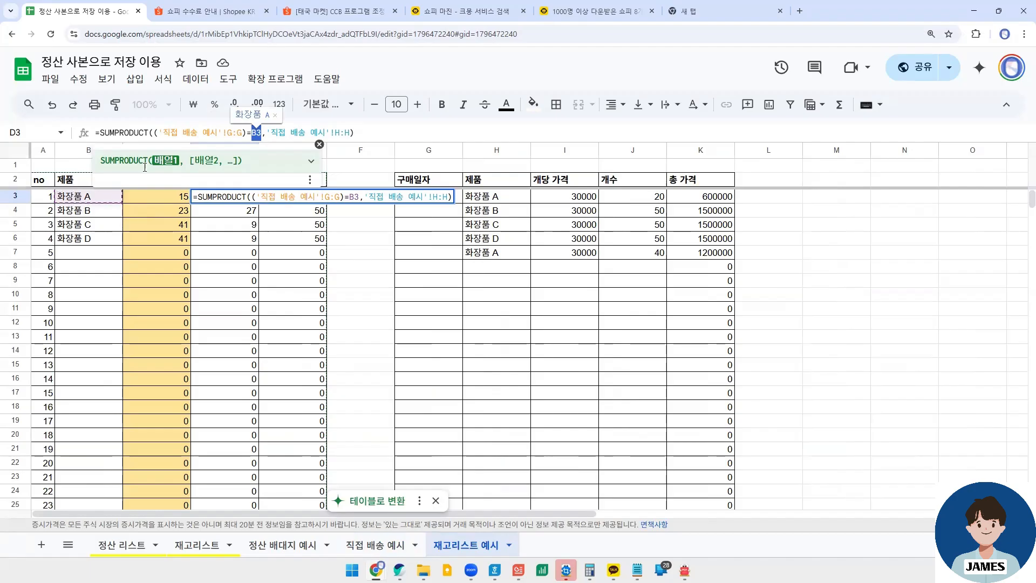
click(293, 132)
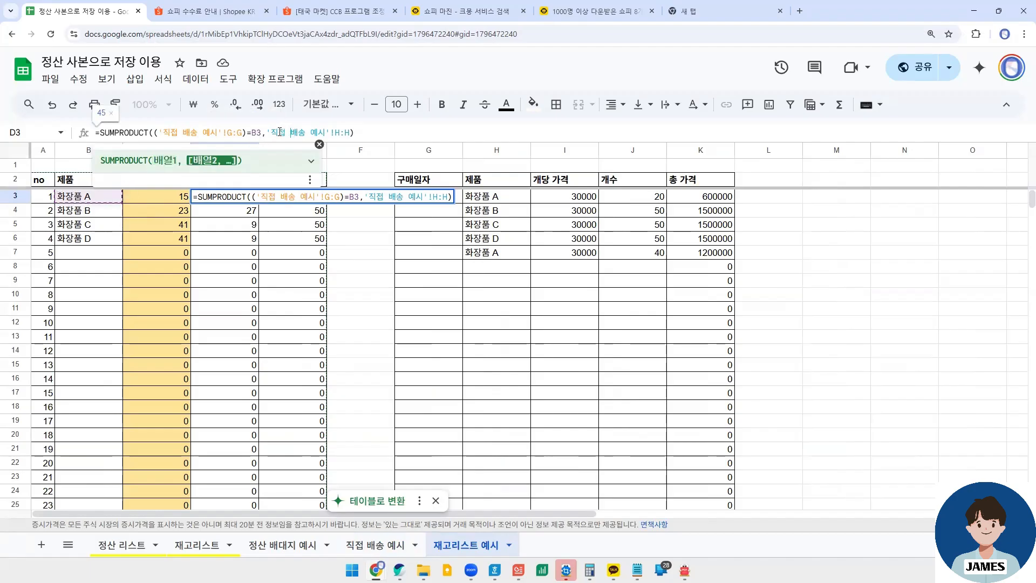
drag(266, 132, 350, 132)
click(345, 132)
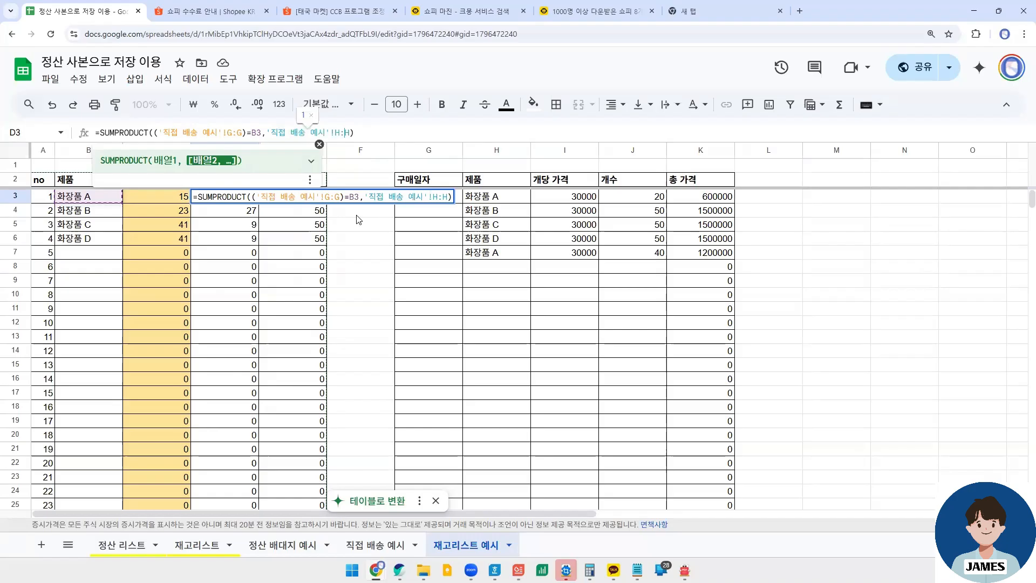
- Inspect the 주문제품 and 개수 cells of the first two orders on the 직접 배송 예시 sheet
double_click(375, 545)
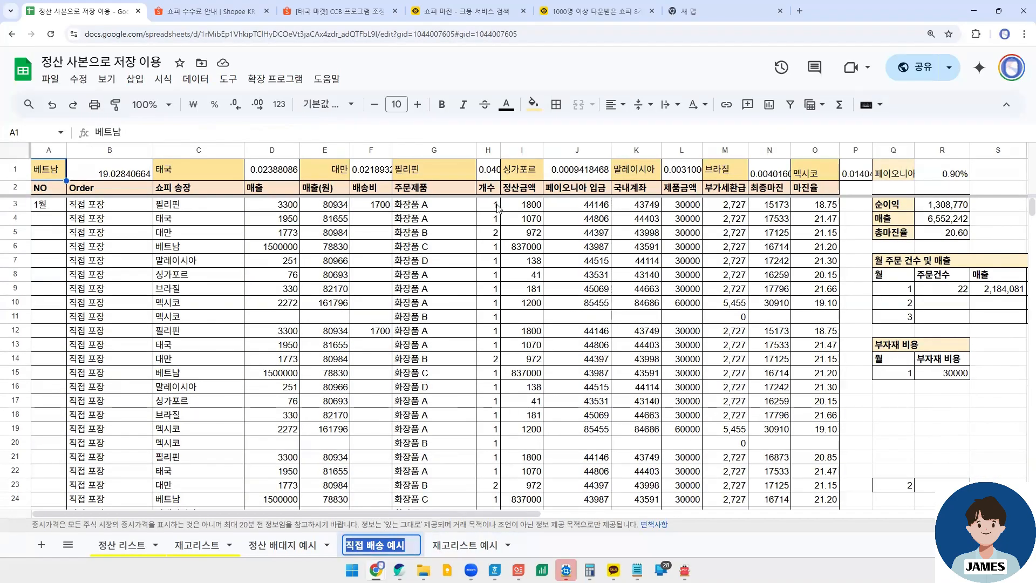
click(495, 206)
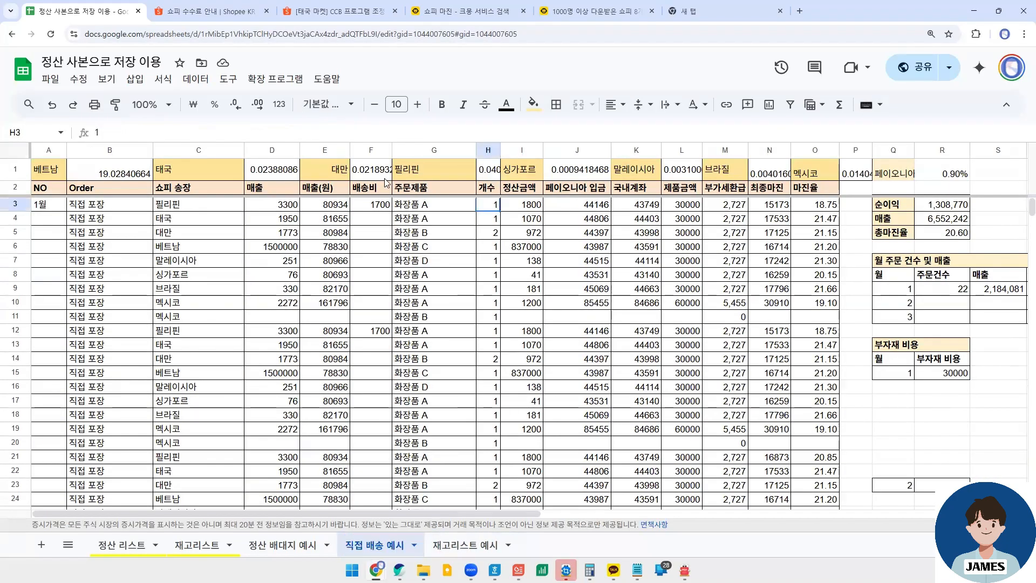
click(444, 205)
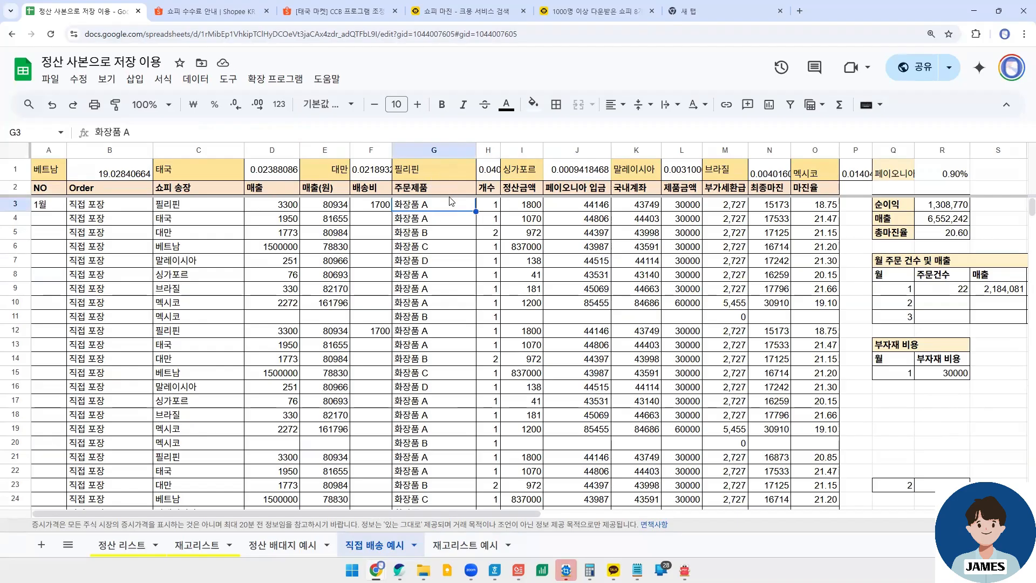
click(439, 221)
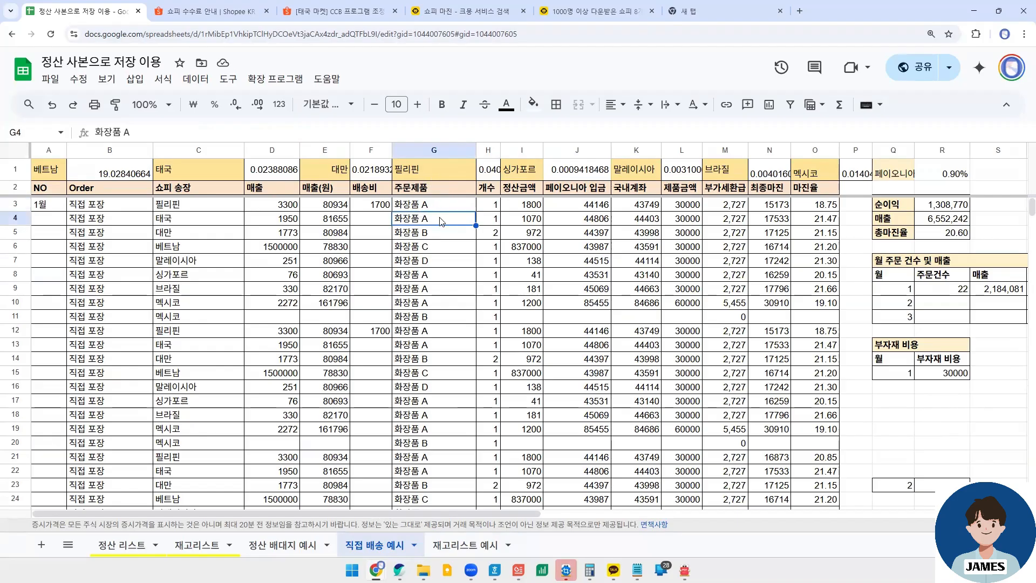
click(486, 219)
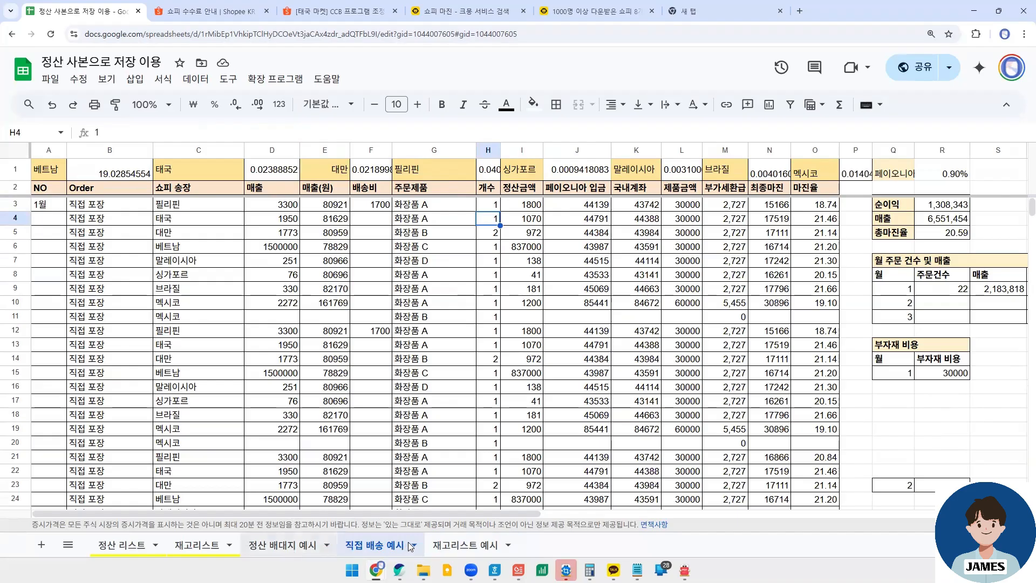
- Review the D3 formula's quantity range and the product name in B3 on 재고리스트 예시, and return to 직접 배송 예시
click(465, 545)
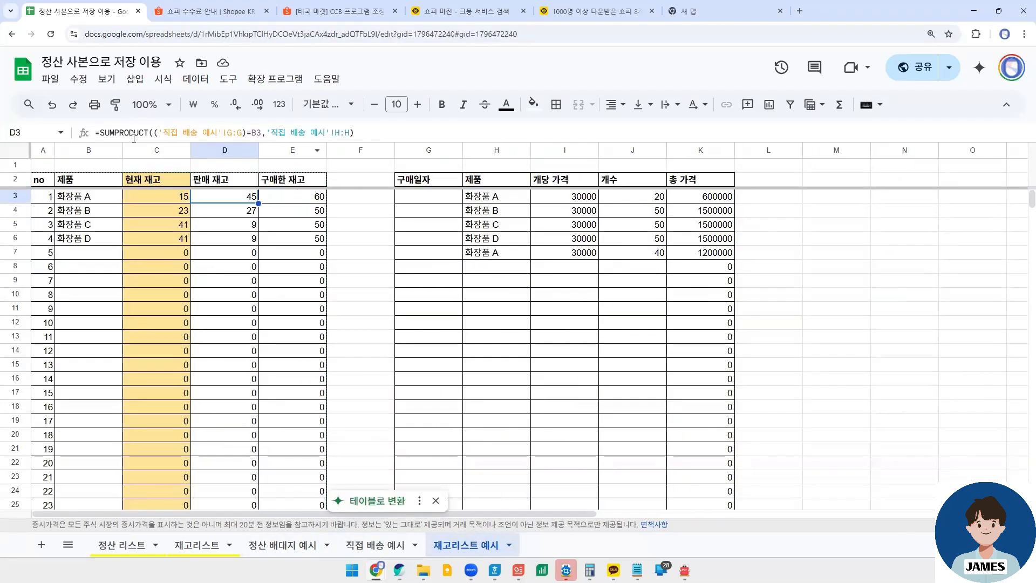
click(112, 134)
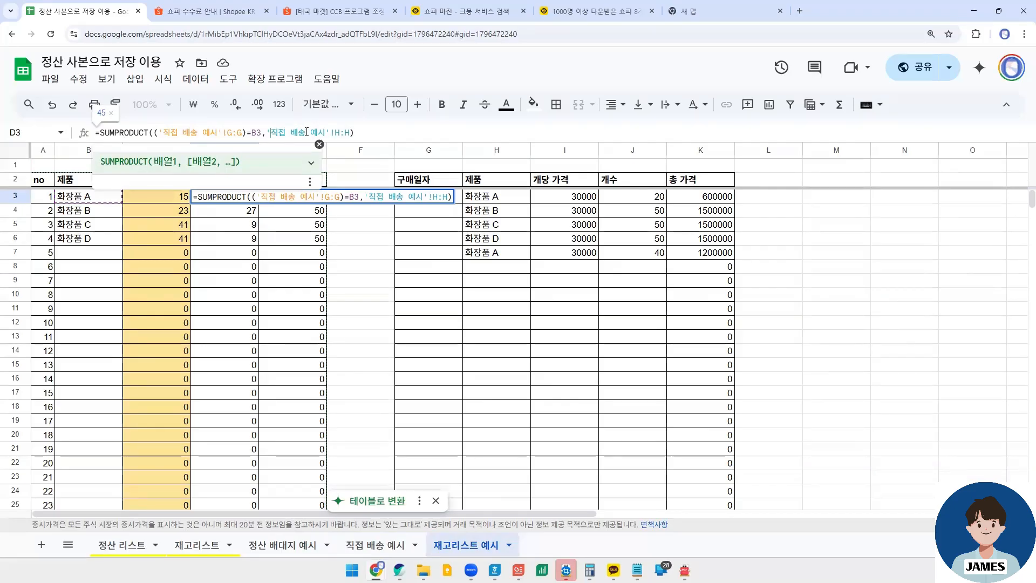
drag(270, 132, 351, 134)
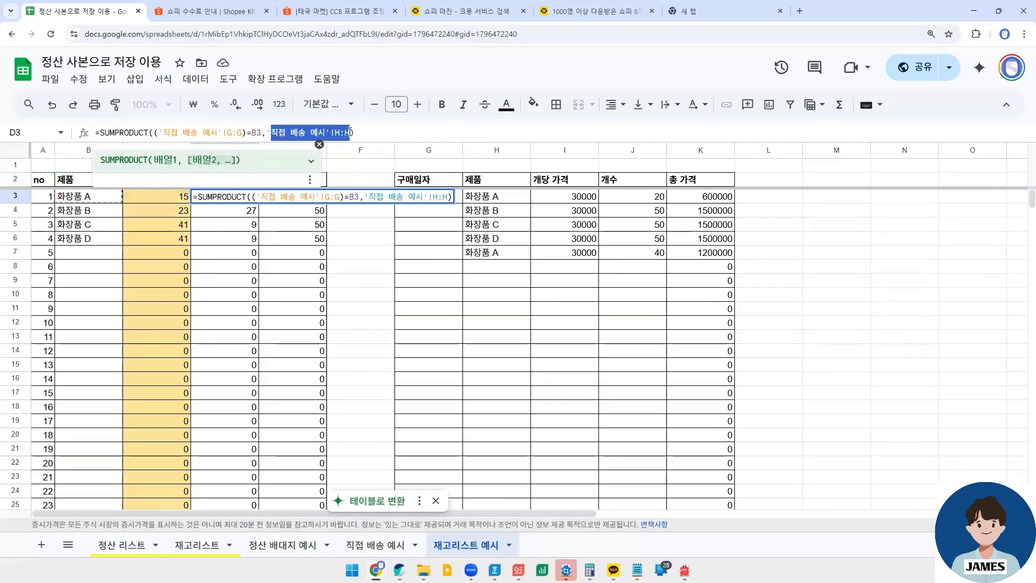
click(95, 200)
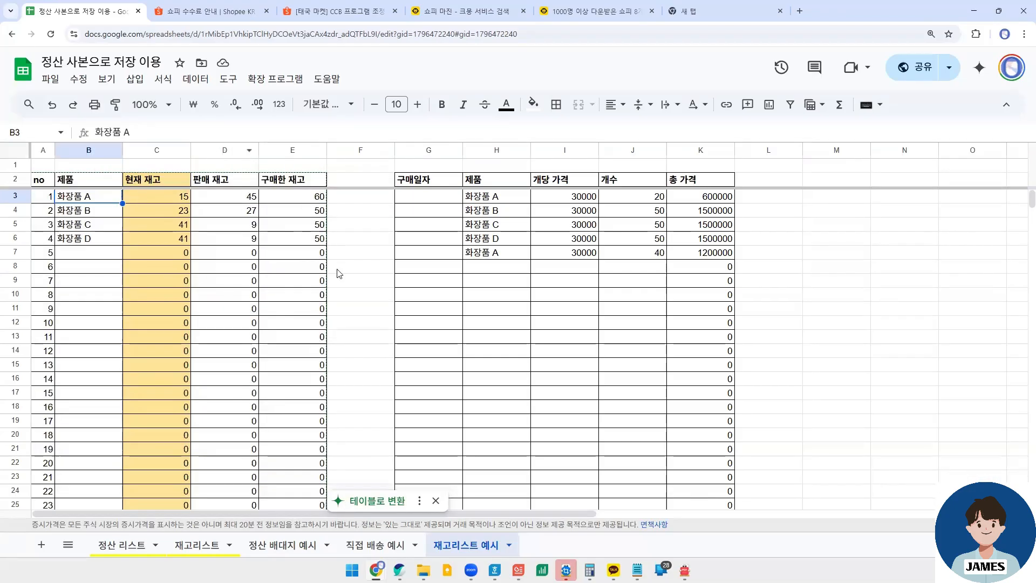
click(379, 545)
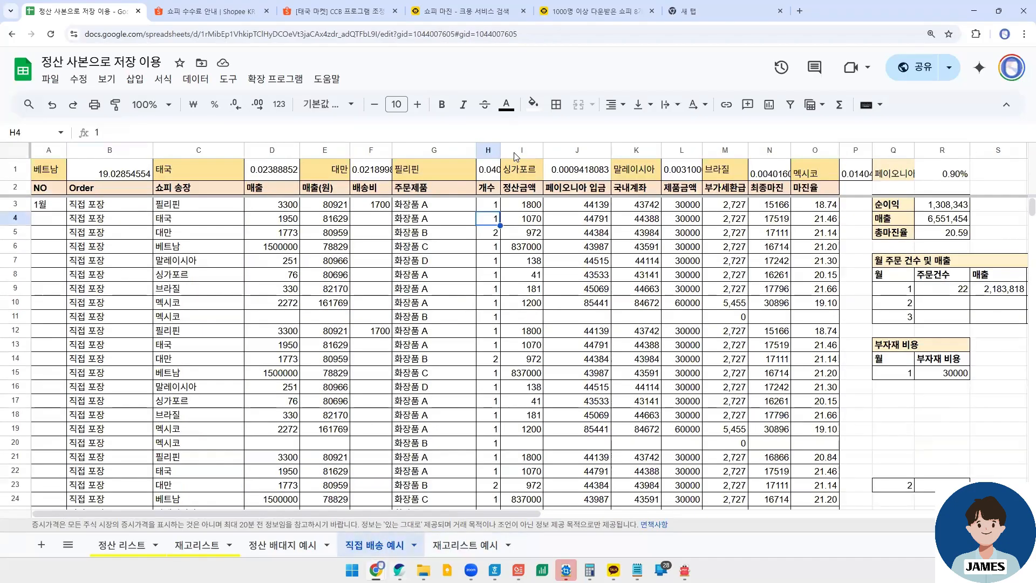
- Examine the full 주문제품 and 개수 columns on the 직접 배송 예시 sheet
click(427, 208)
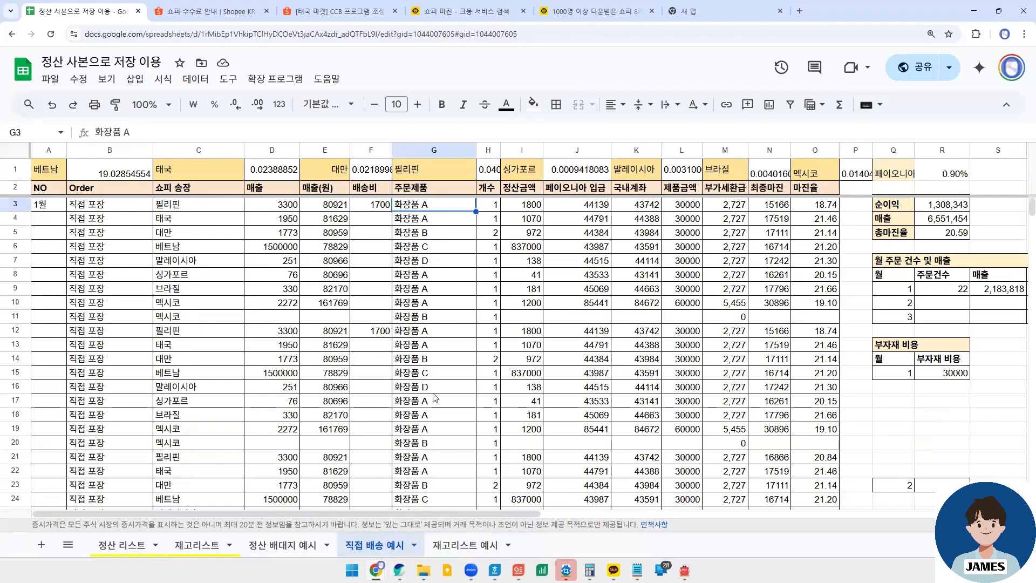
click(439, 149)
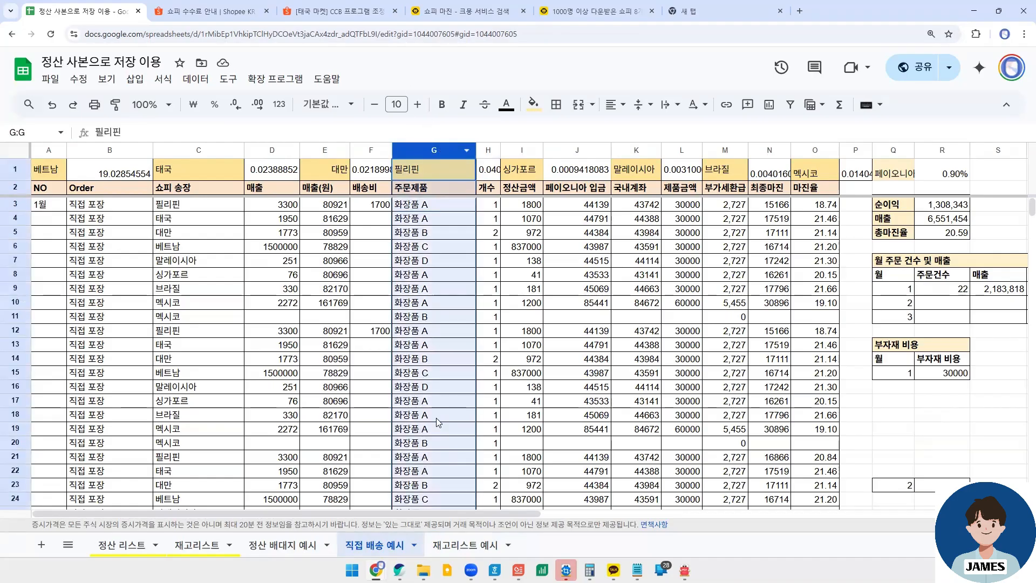
click(488, 152)
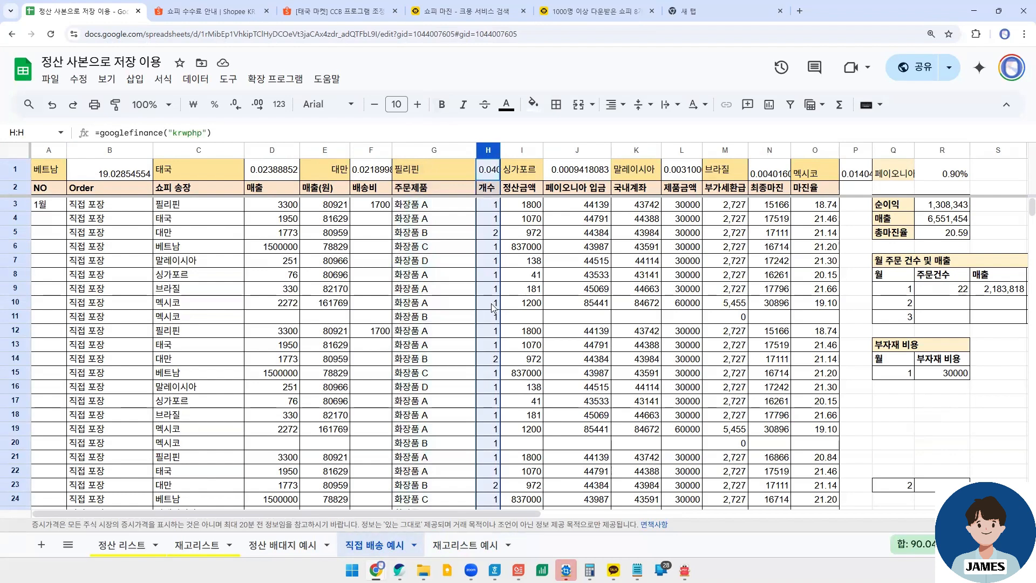
- Compare the SUMPRODUCT formulas of the 판매 재고 cells D3 to D6 on the 재고리스트 예시 sheet
click(448, 549)
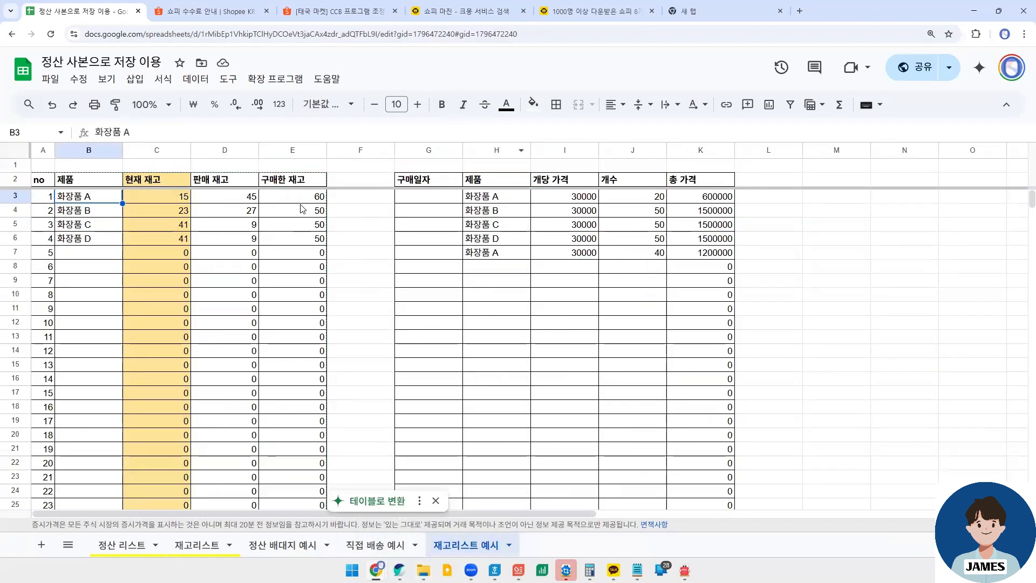
click(239, 196)
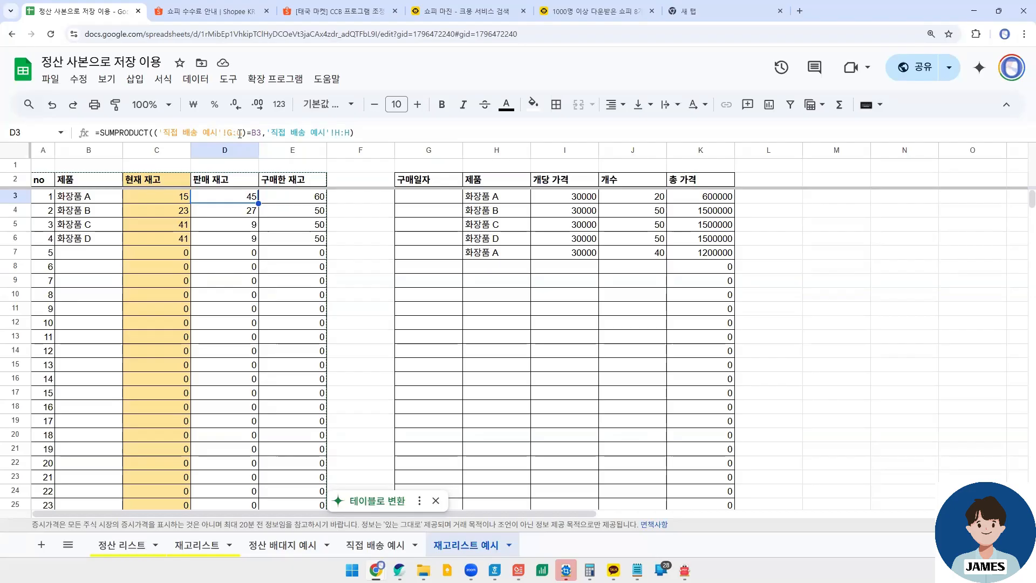
click(236, 212)
click(236, 223)
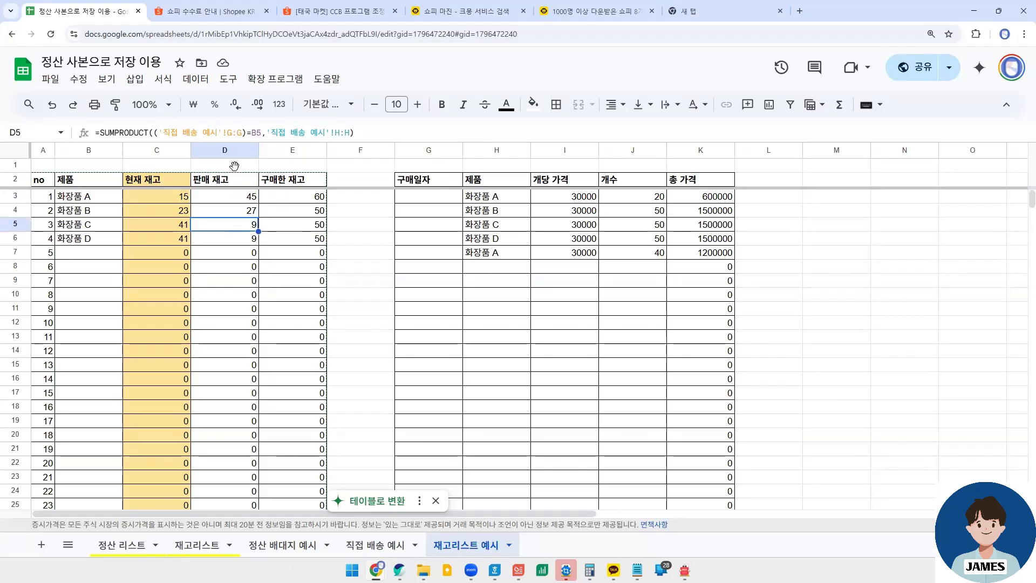
click(225, 240)
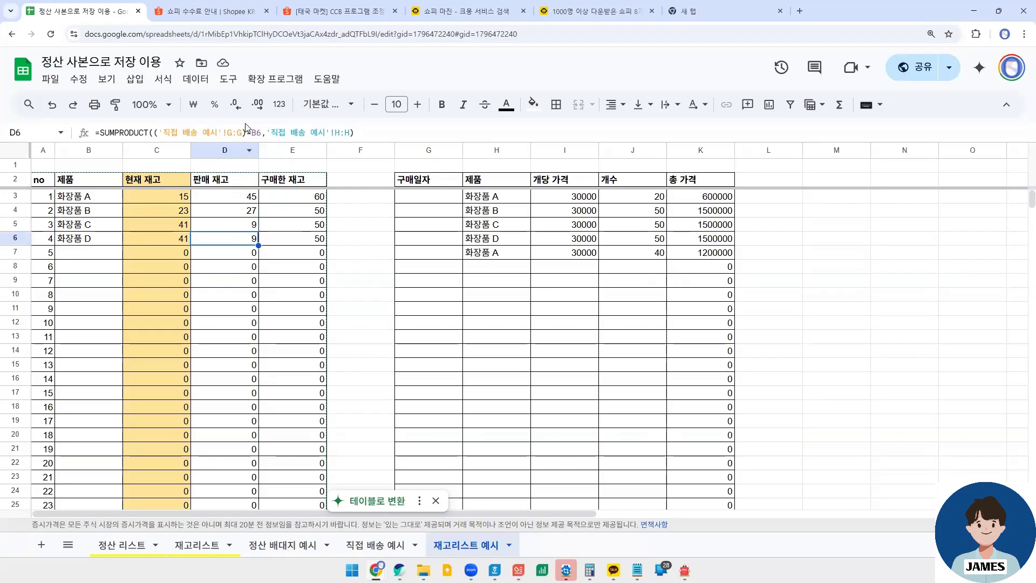
- Examine the quantity range and the B6 criterion inside the D6 formula, and leave the formula without editing it
click(203, 131)
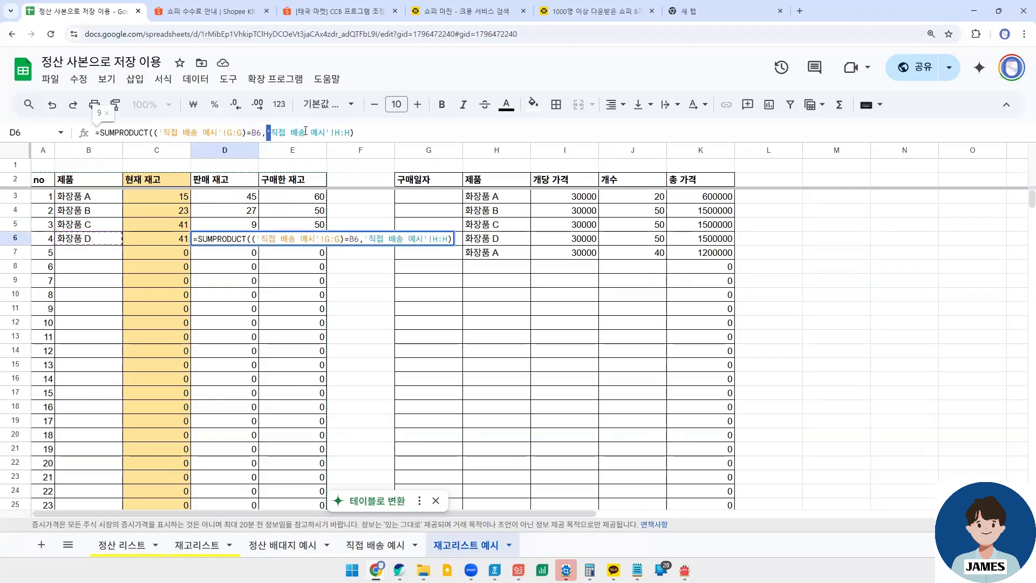
drag(305, 130, 341, 132)
click(341, 133)
click(253, 133)
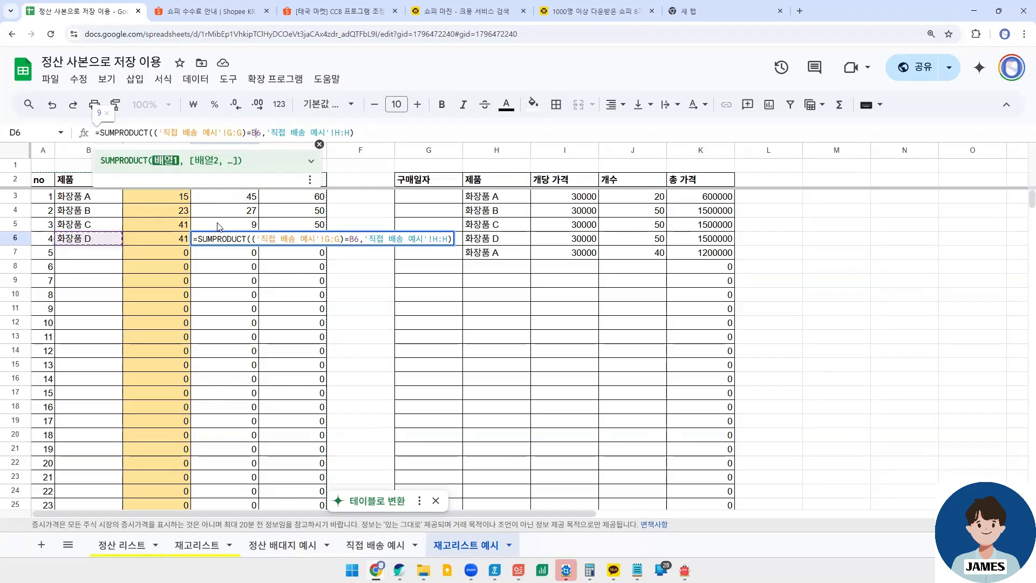
click(241, 225)
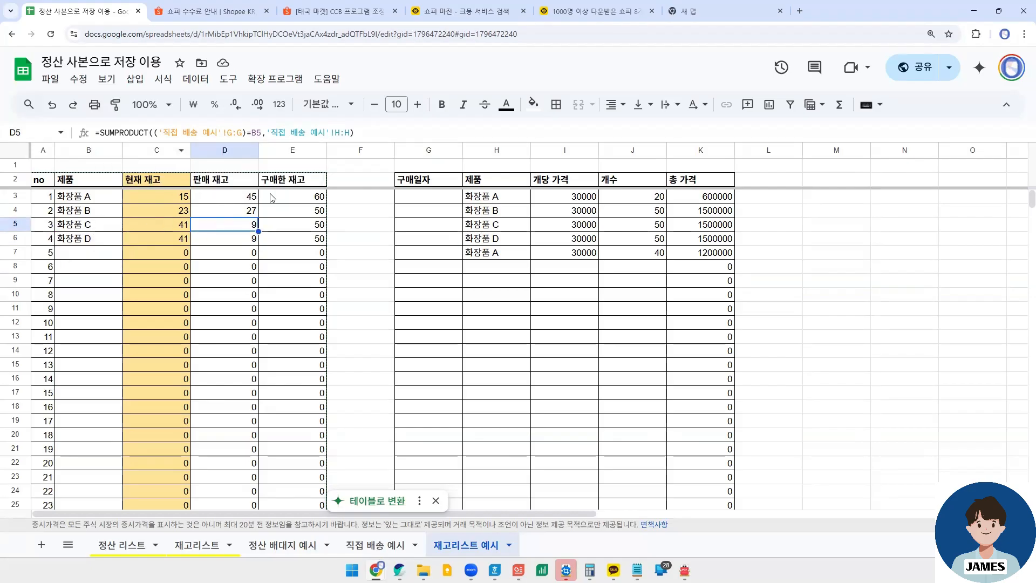
- Review the 현재 재고 cells for 화장품 A to D against the 판매 재고 cells D3 and D6
click(175, 197)
drag(175, 195, 174, 238)
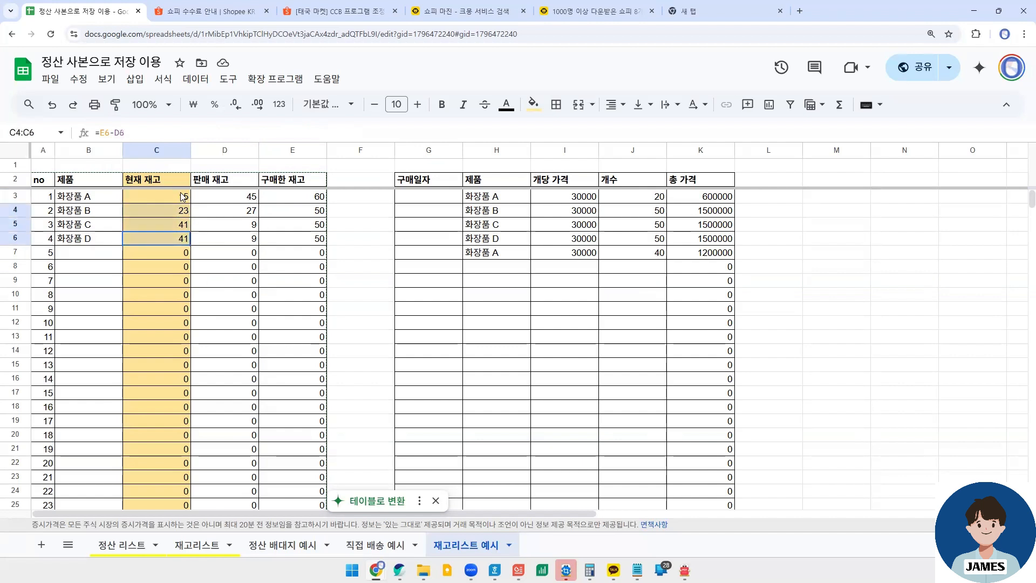
click(234, 197)
click(238, 238)
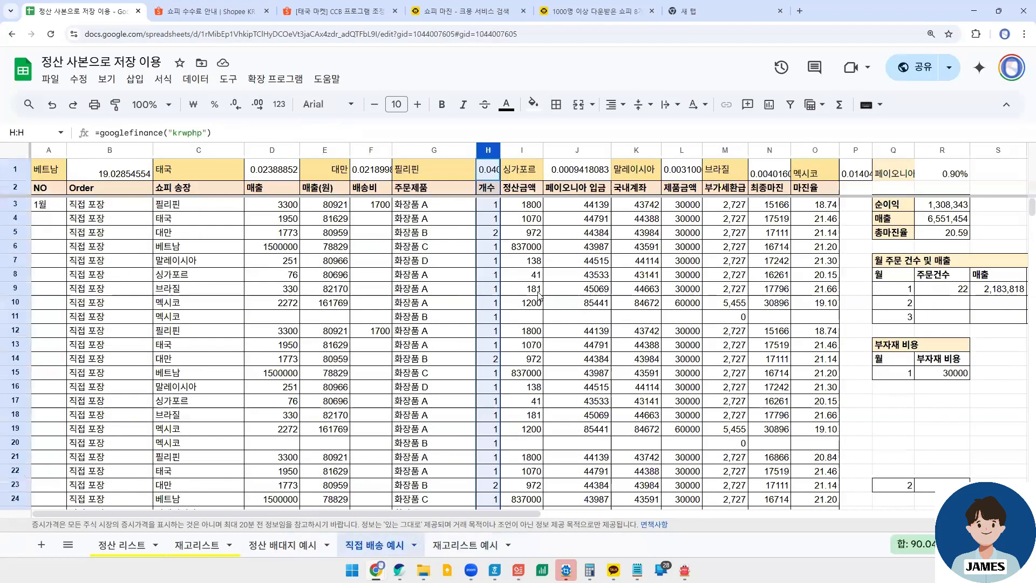
- Review the products in 주문제품 and the quantities in 개수 through the order list on 직접 배송 예시
click(391, 543)
scroll(487, 222, down, 5)
scroll(464, 216, up, 5)
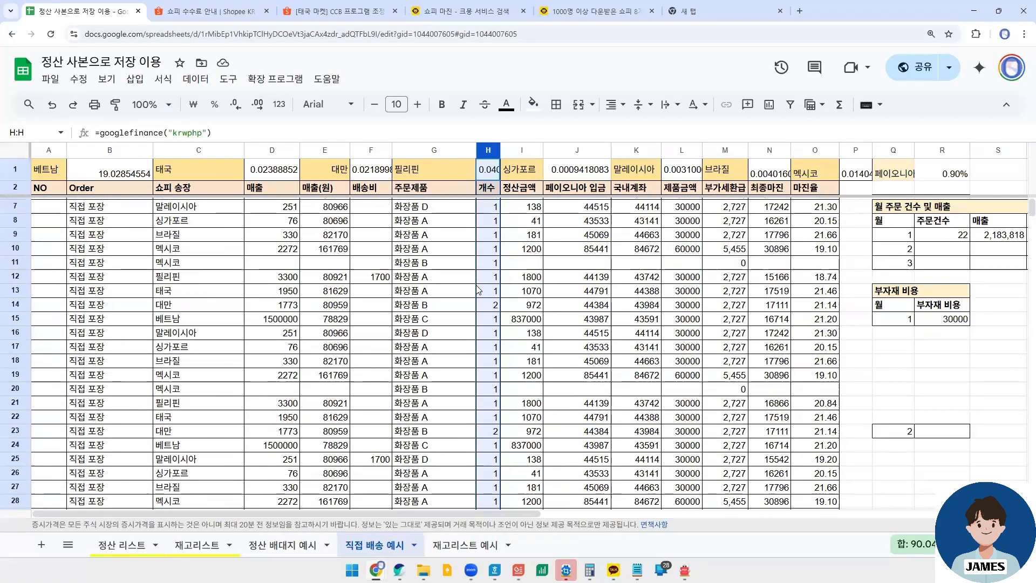
click(433, 209)
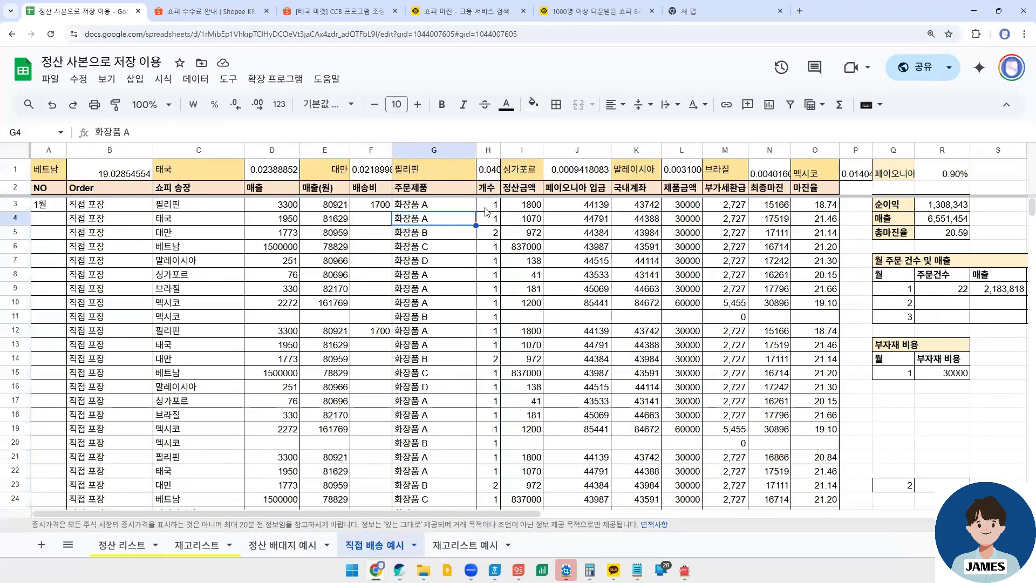
click(495, 219)
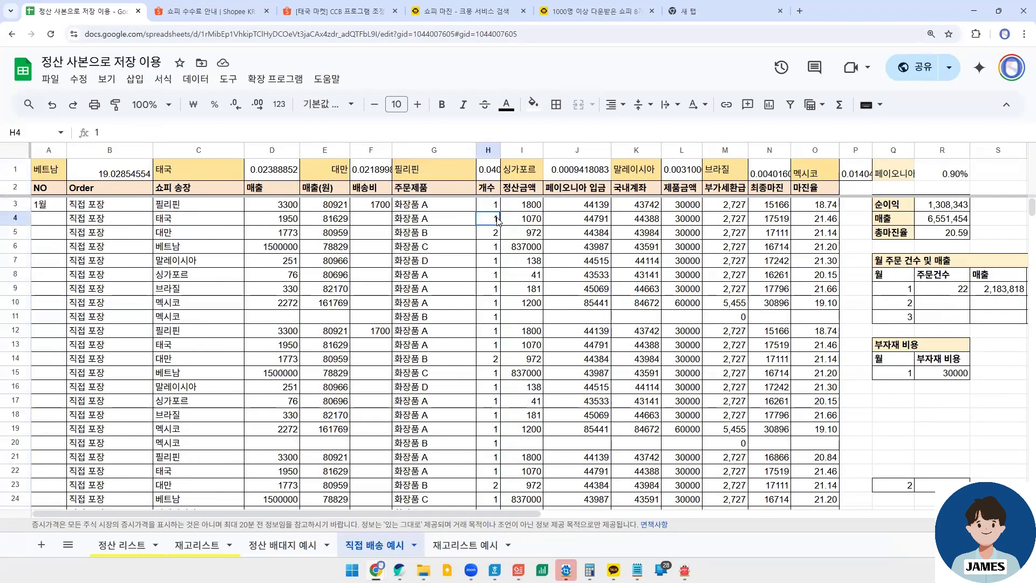
click(495, 287)
click(491, 304)
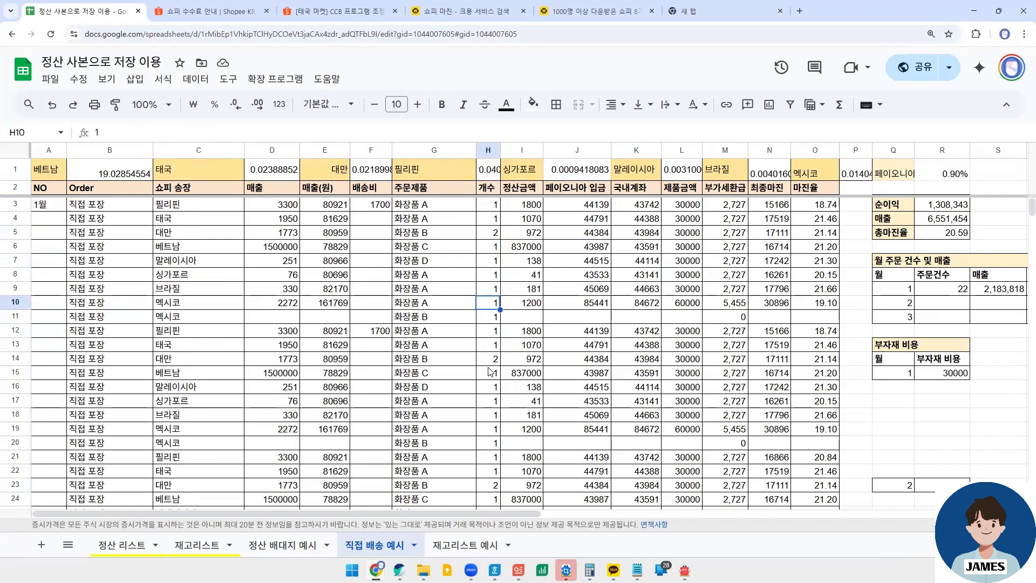
scroll(490, 371, down, 15)
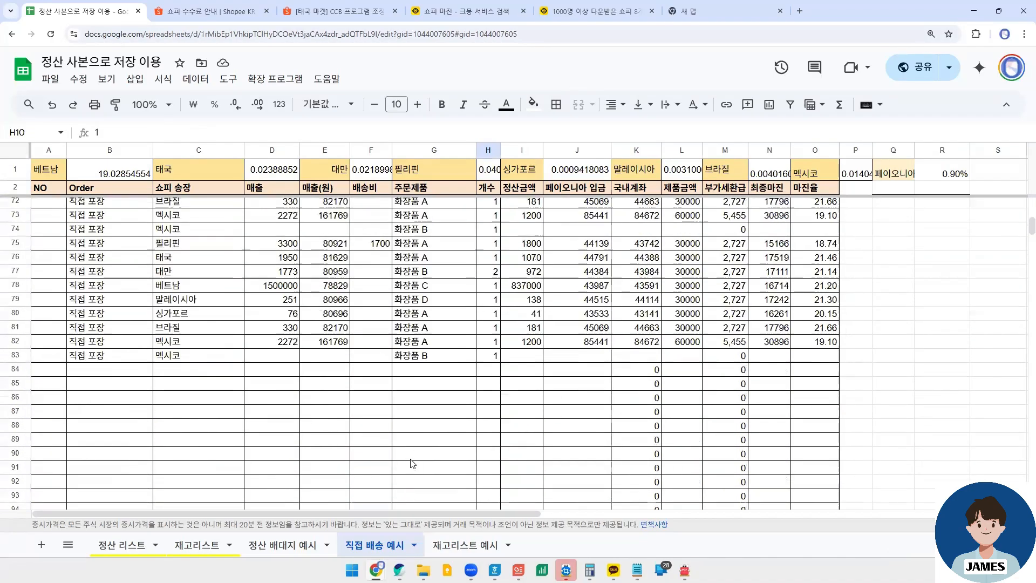
scroll(411, 462, up, 15)
- Return to 재고리스트 예시 and review the 판매 재고 cells D7 and D6
click(465, 544)
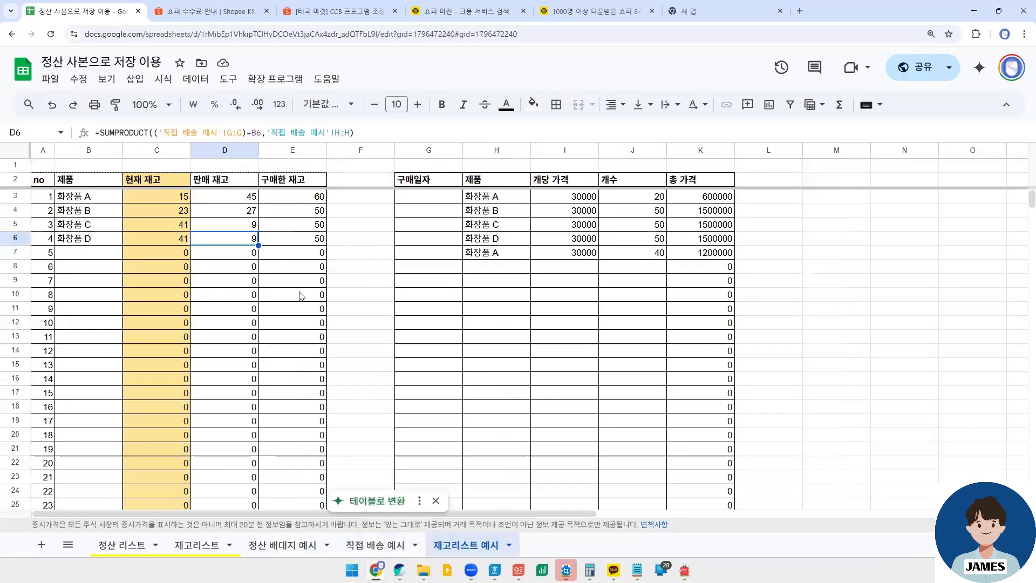
click(244, 257)
click(244, 240)
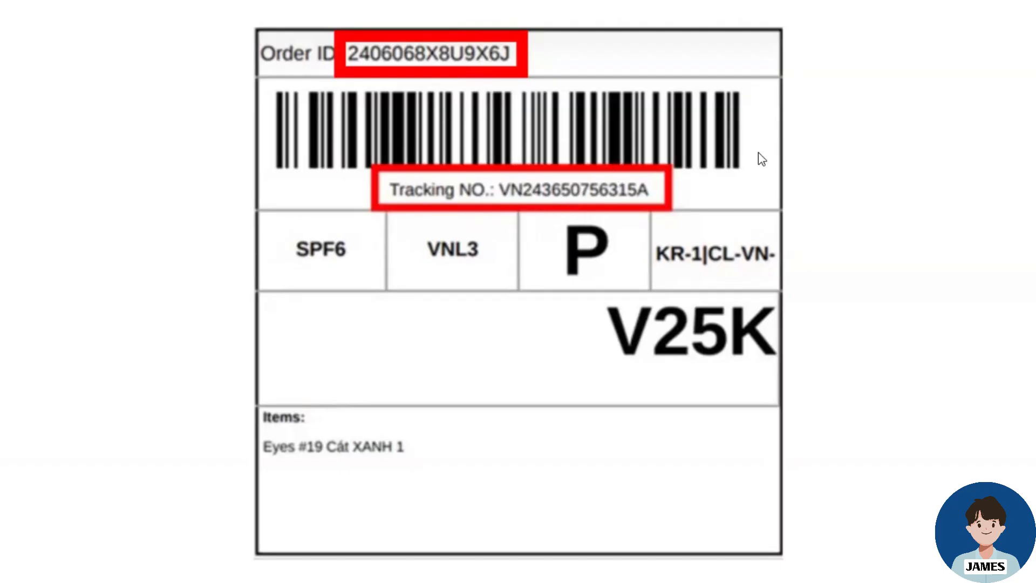
- End the slide show of the shipping label and switch to the 정산 사본으로 저장 이용 spreadsheet in Chrome
key(Escape)
mouse_move(376, 570)
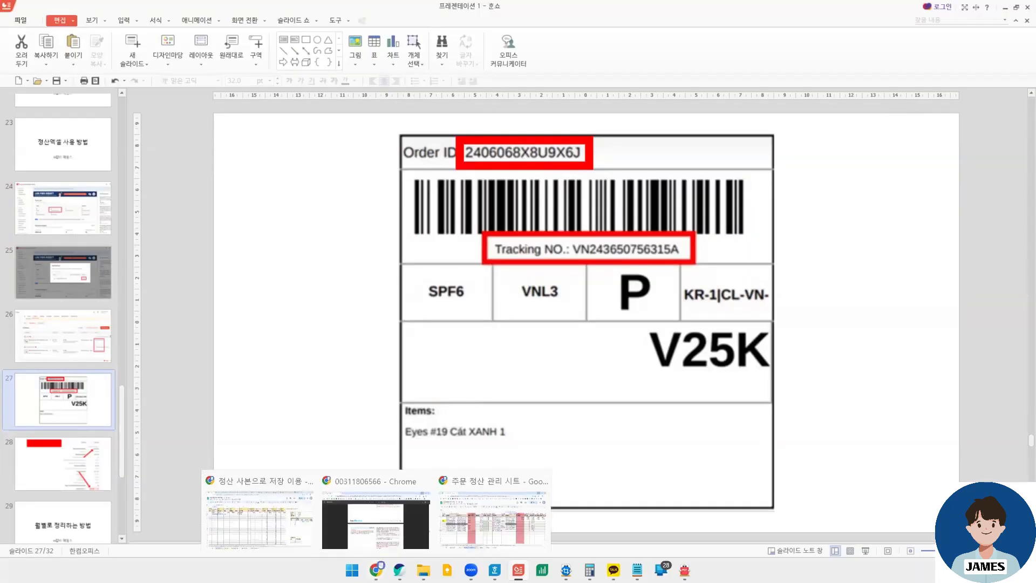
click(304, 527)
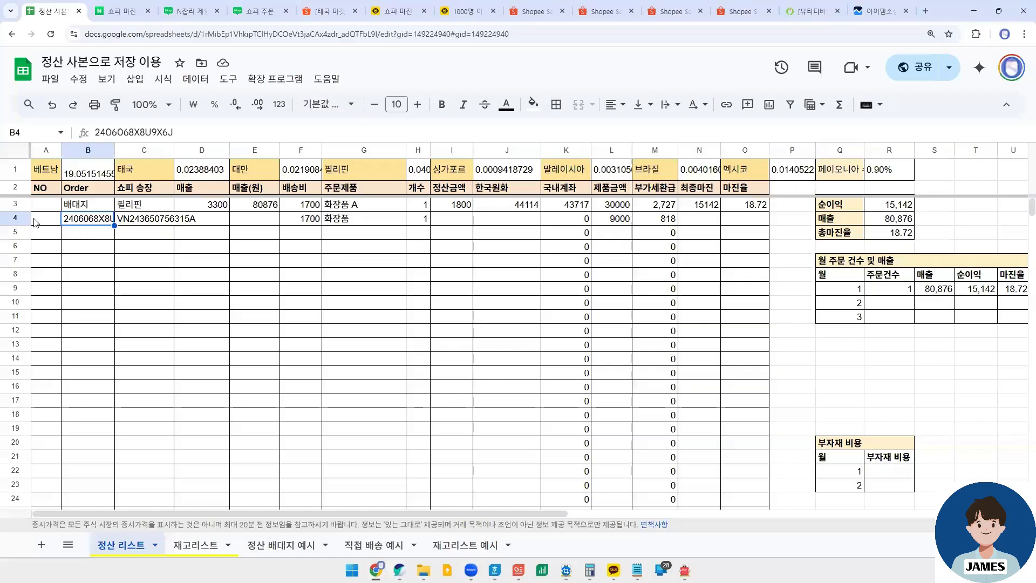
- Examine the Order and 쇼피 송장 headers together with the order ID and tracking number in row 4 of 정산 리스트
click(136, 219)
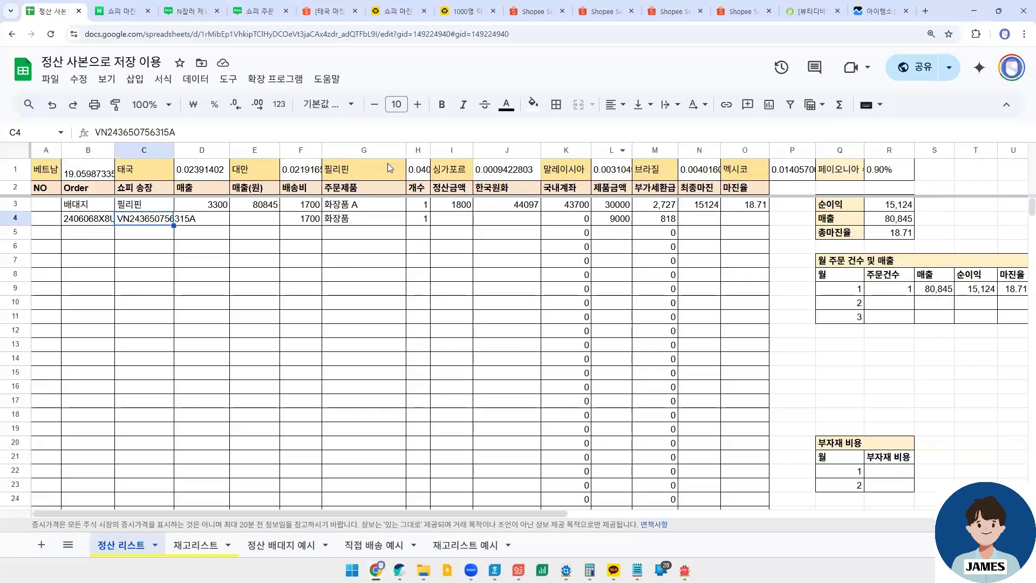
scroll(280, 300, up, 1)
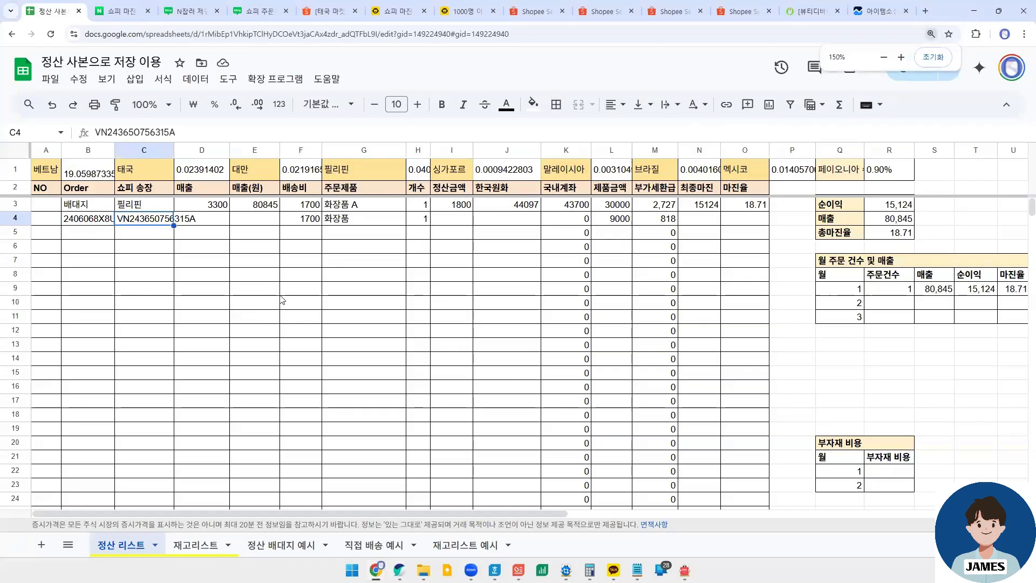
click(292, 278)
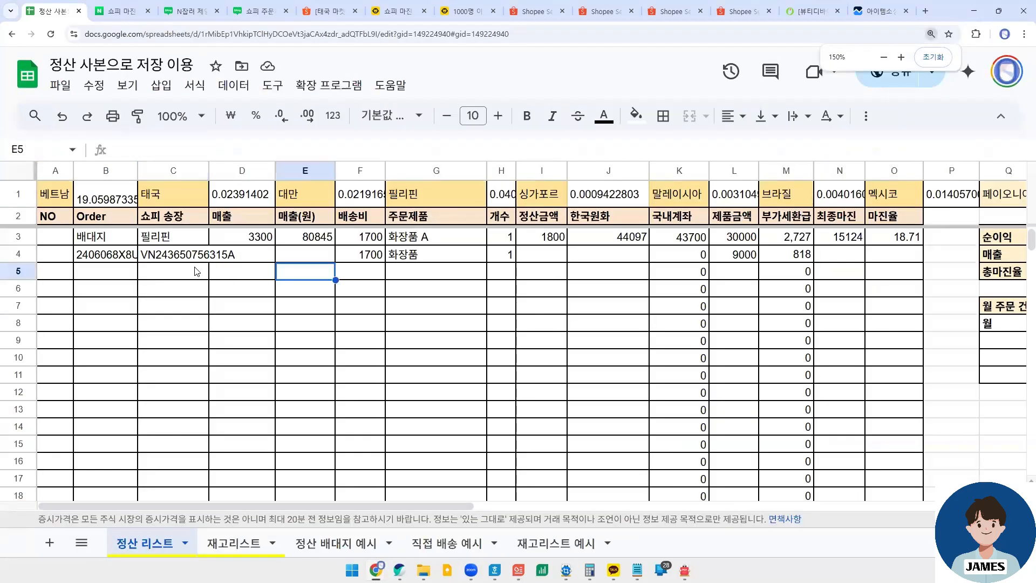
click(118, 211)
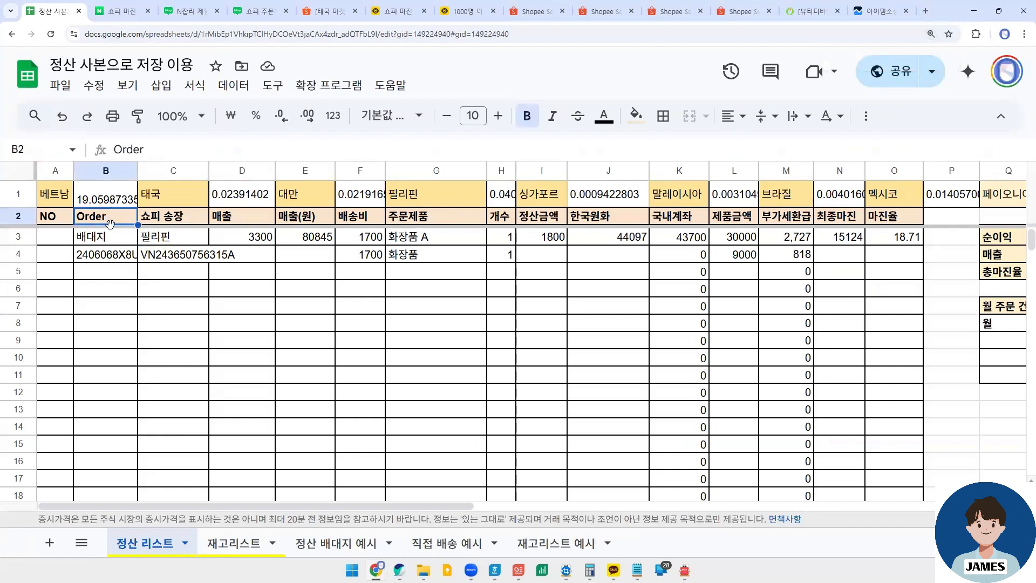
click(93, 257)
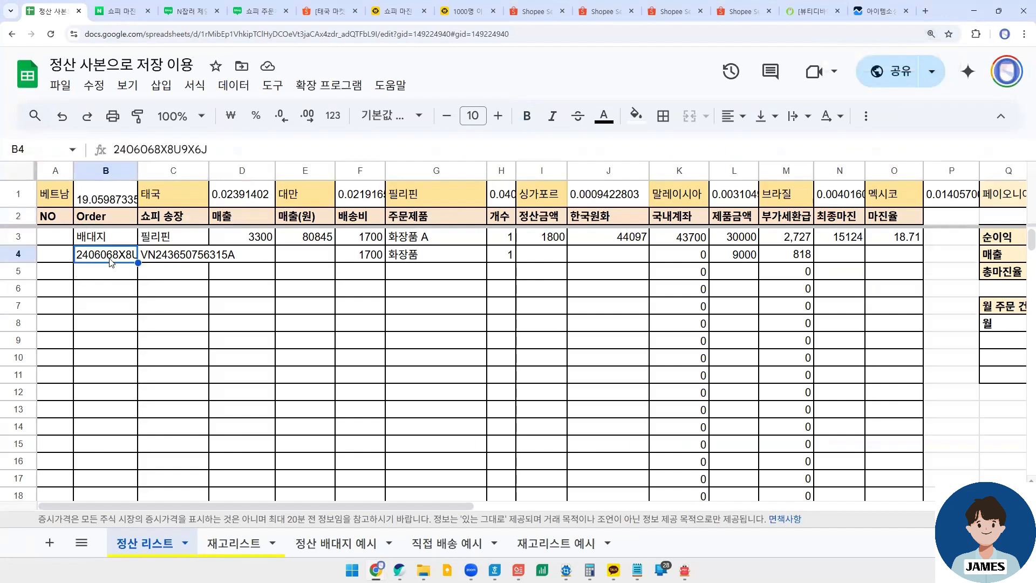
click(181, 221)
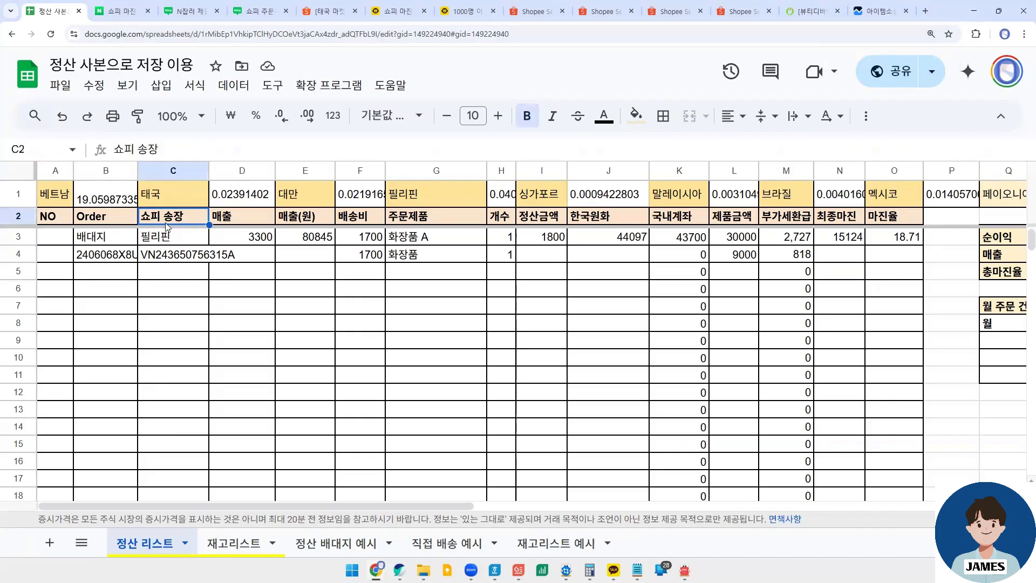
click(174, 254)
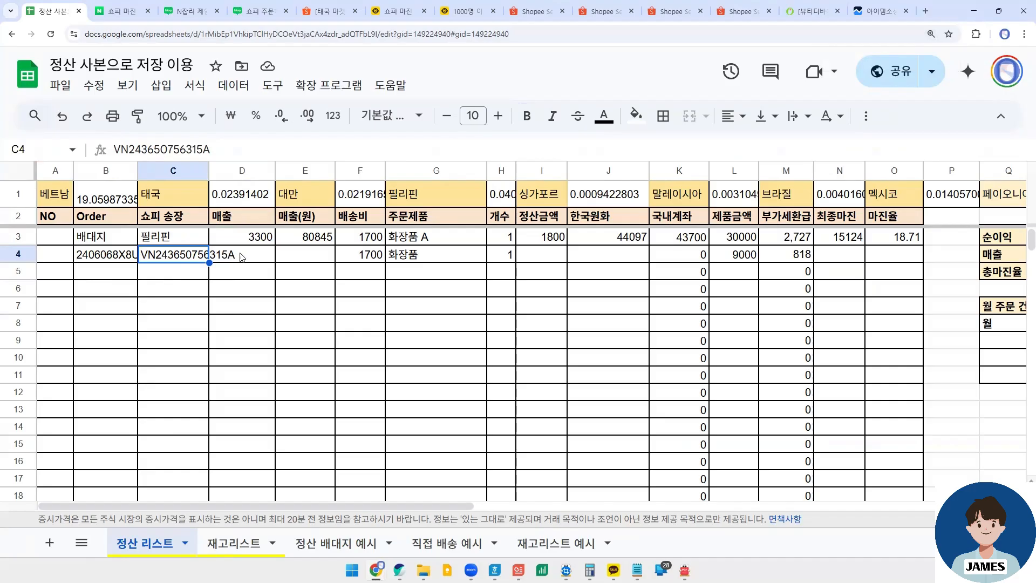
- Inspect the 매출, 매출(원), 정산금액 and 한국원화 cells of the order in row 4
click(252, 220)
click(253, 254)
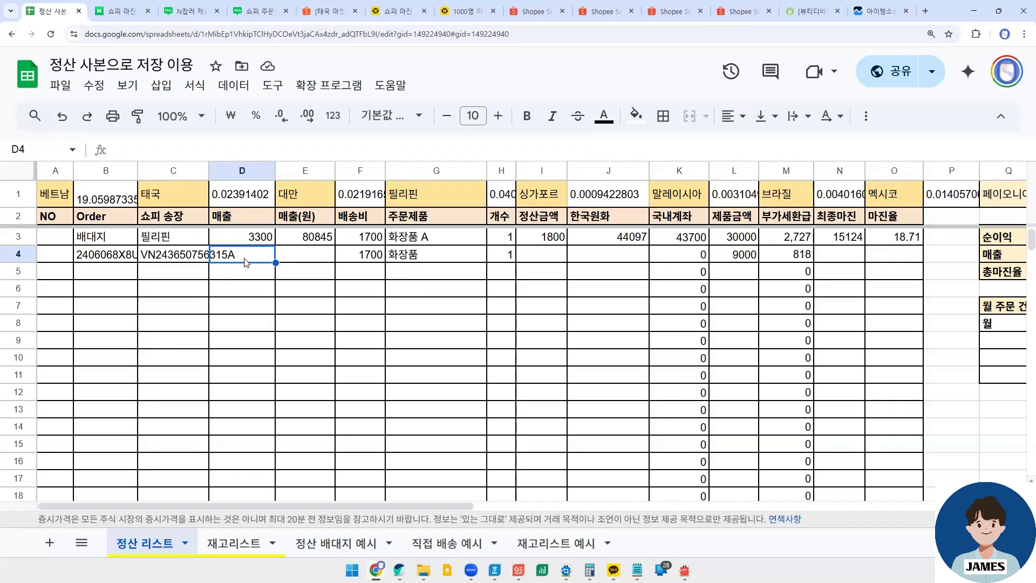
click(322, 255)
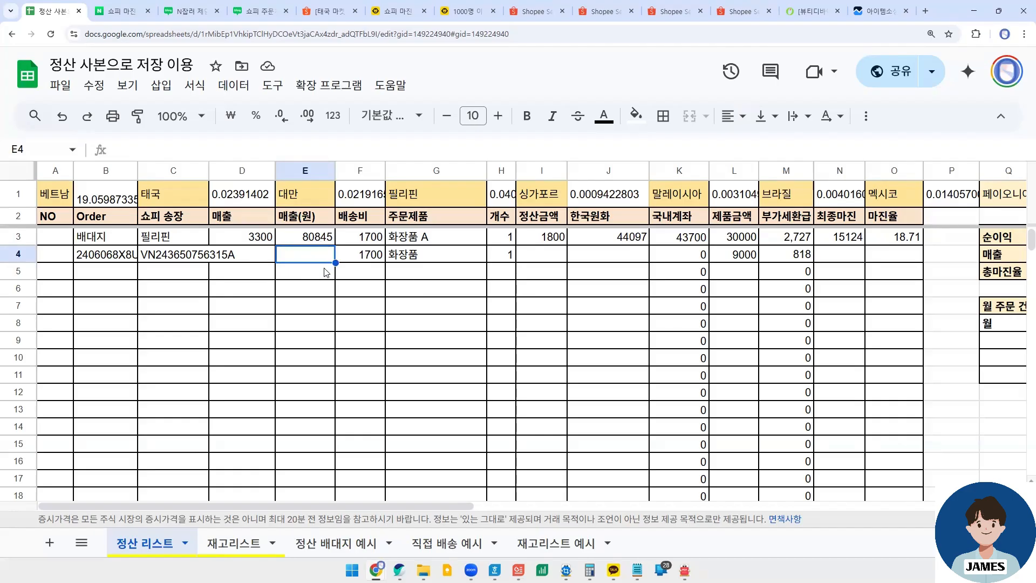
click(546, 257)
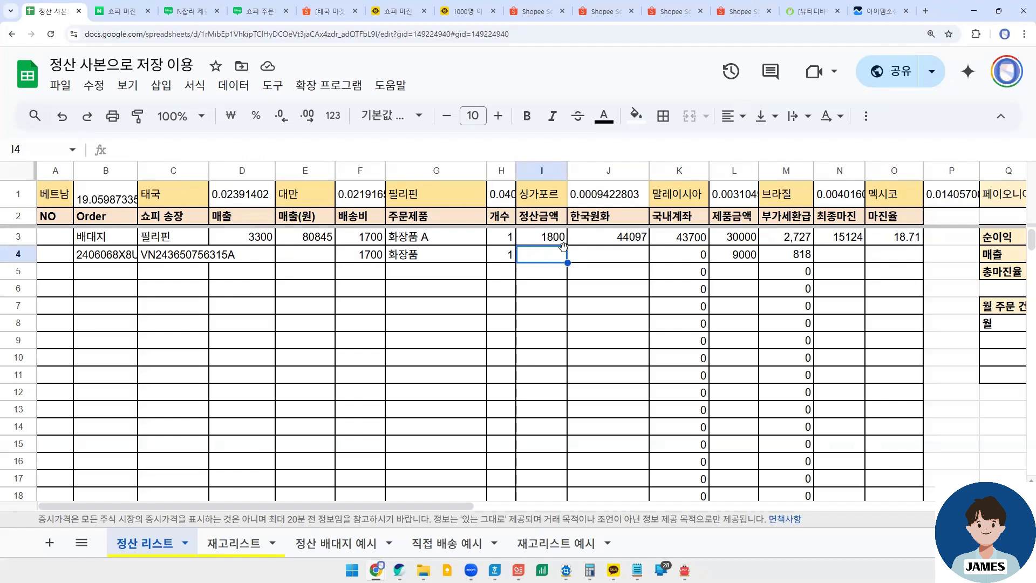
click(593, 259)
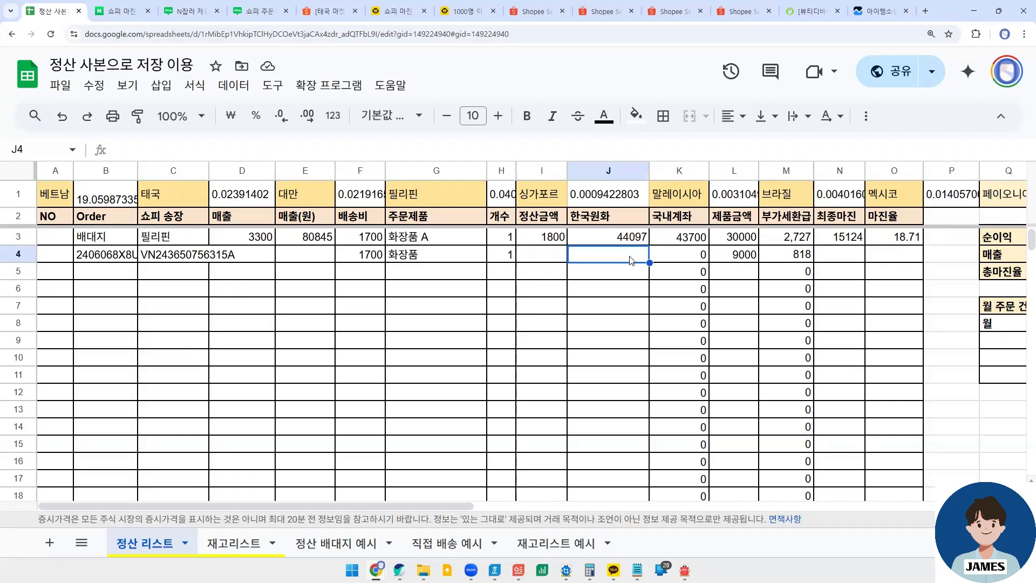
- Examine the 국내계좌 formula in K4 and close it without editing
click(688, 254)
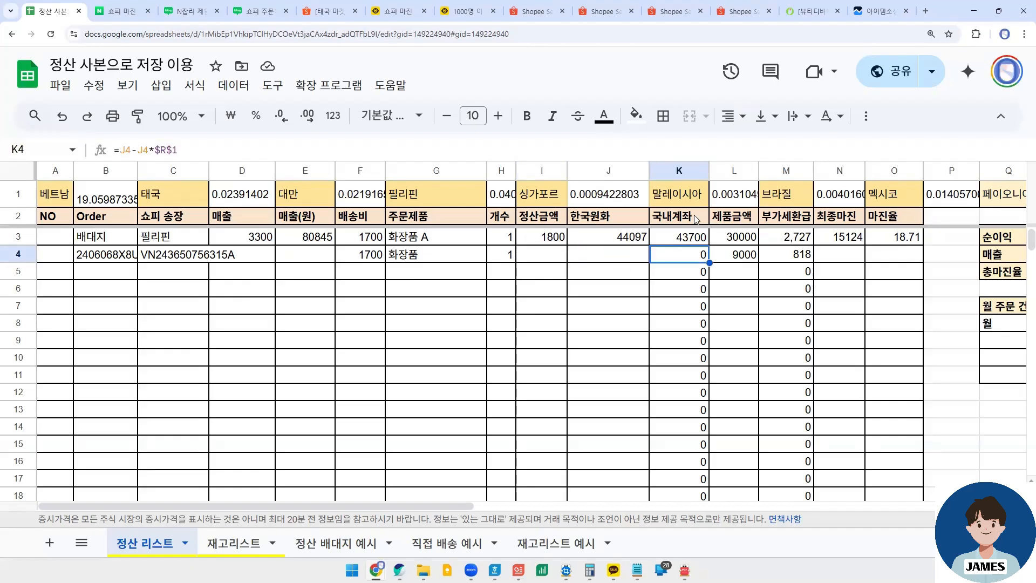
double_click(683, 252)
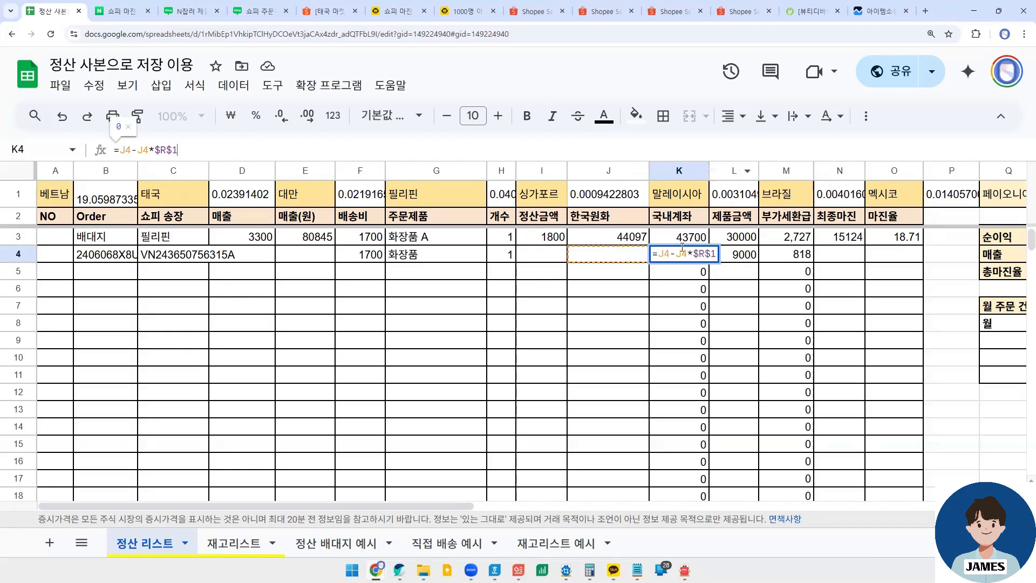
key(Return)
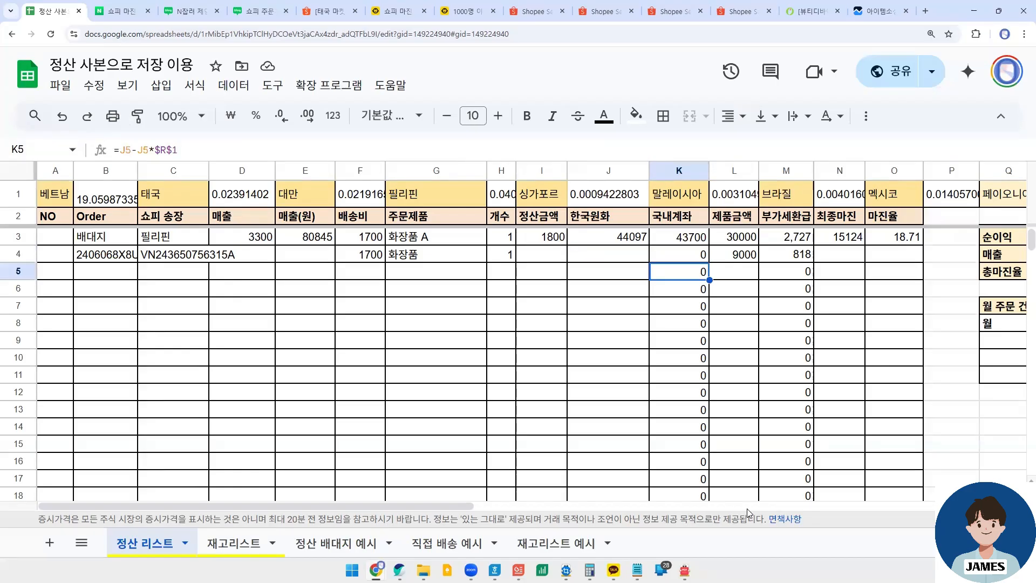
- Examine the 페이오니아 fee rate in R1 and the 국내계좌 formula in K4 that uses it
drag(455, 507, 704, 505)
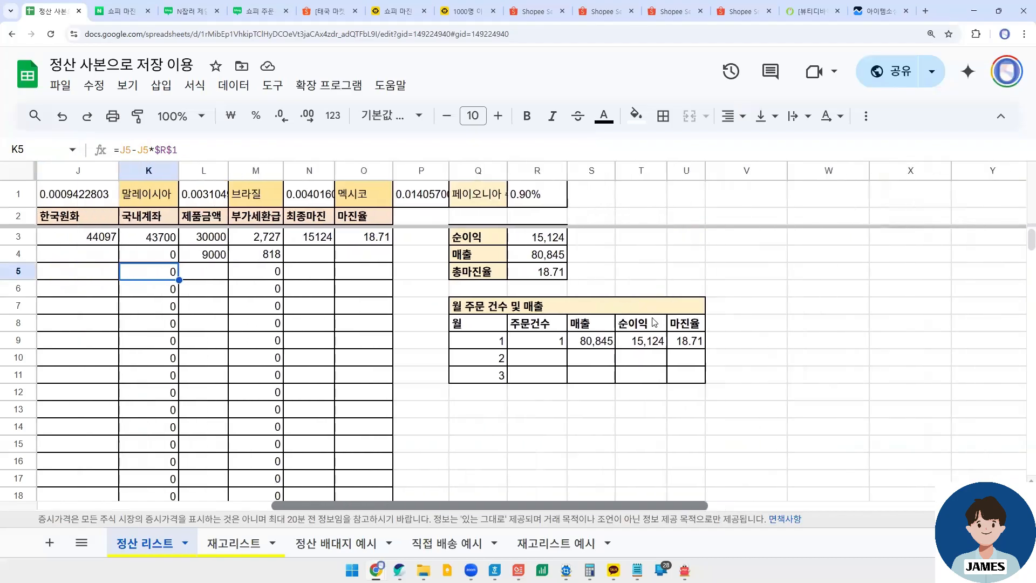
click(555, 197)
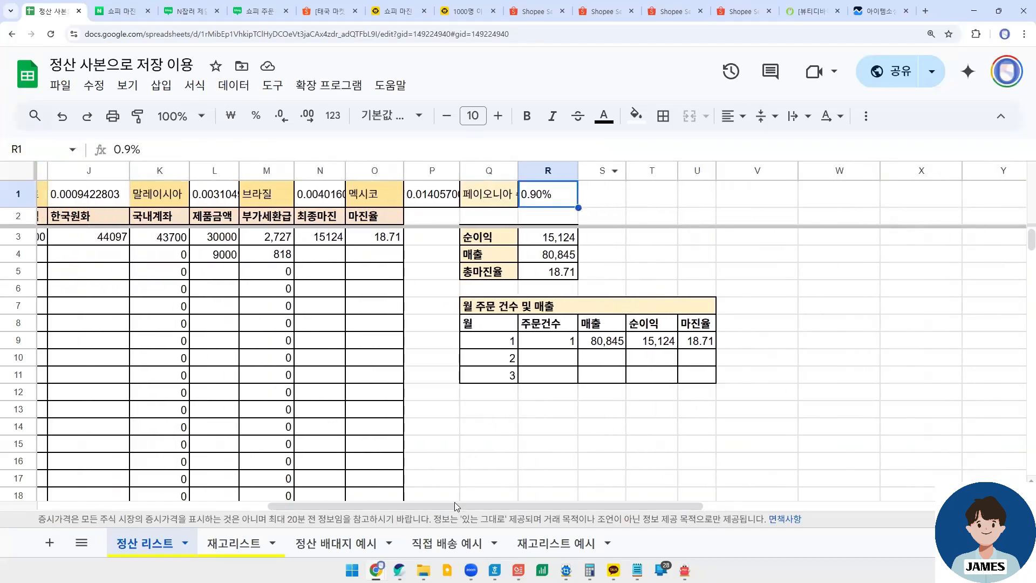
drag(455, 506, 262, 494)
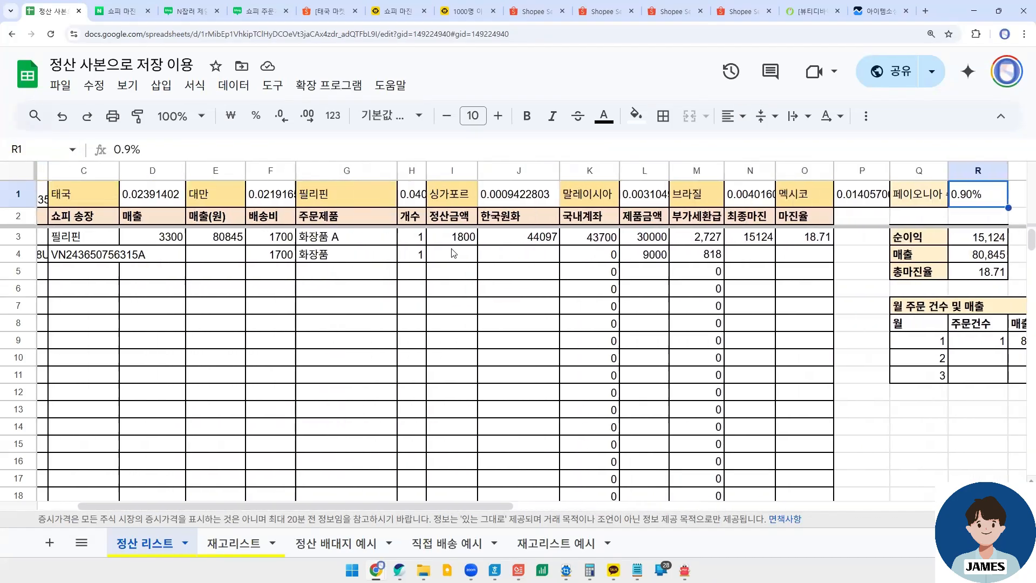
click(515, 256)
click(594, 259)
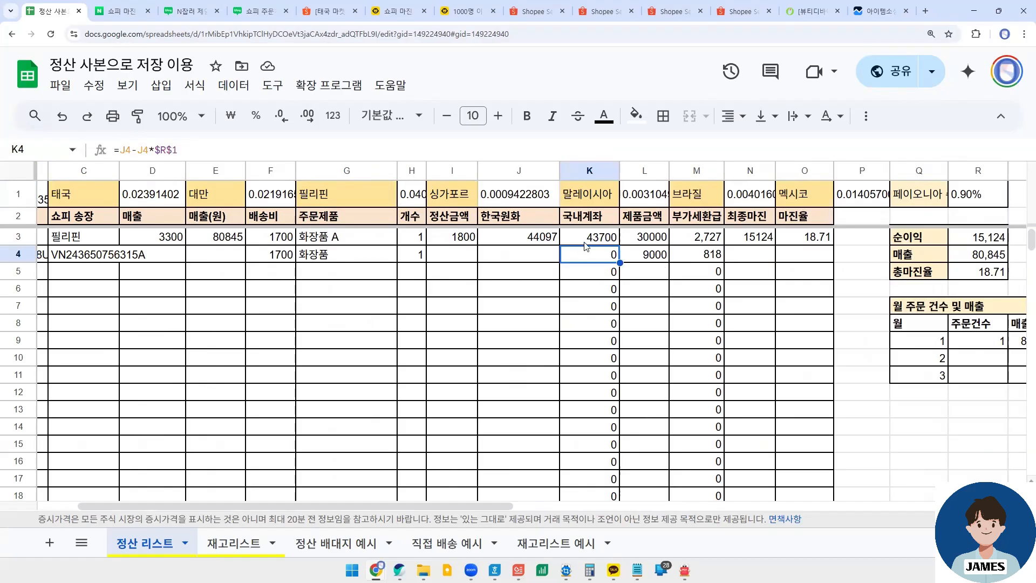
- Inspect the 주문제품, 제품금액, 부가세환급, 최종마진 and 마진율 cells of the order in row 4
click(646, 259)
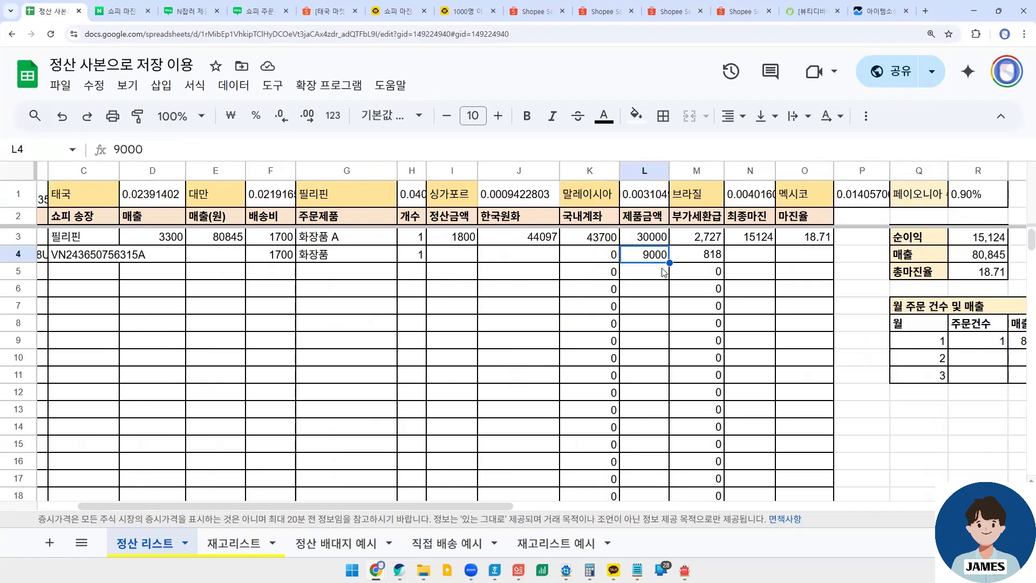
click(319, 257)
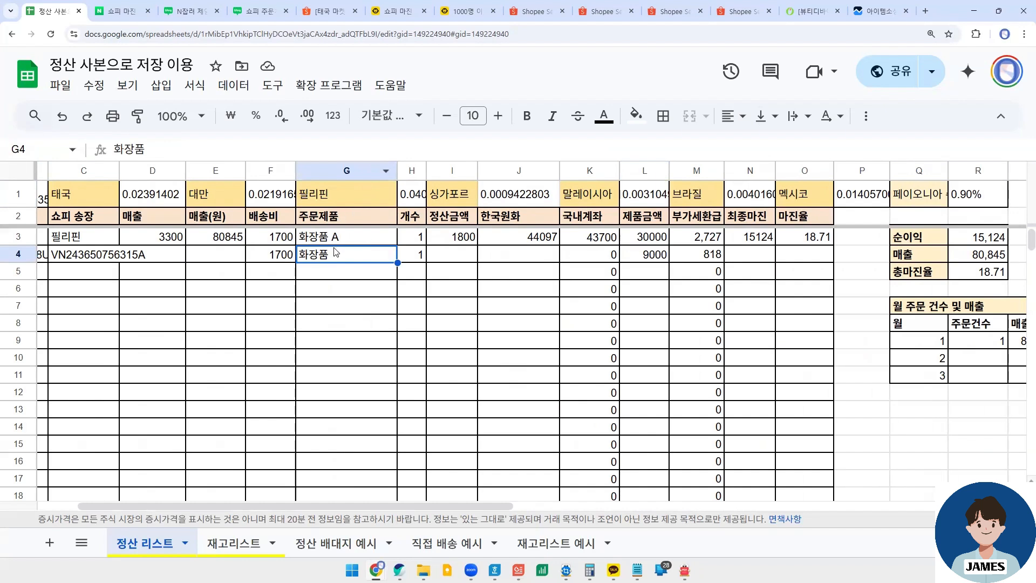
click(644, 259)
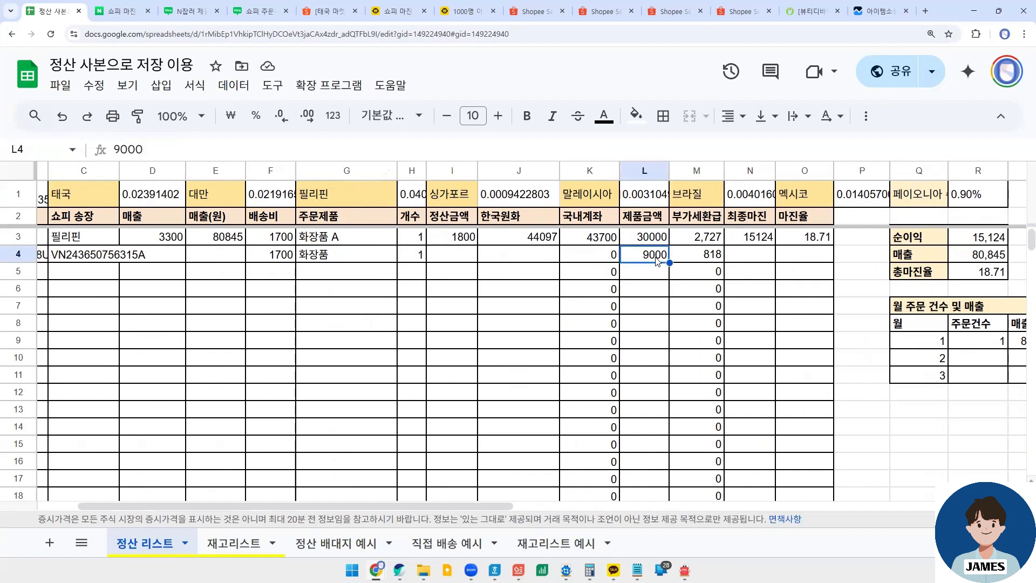
click(690, 256)
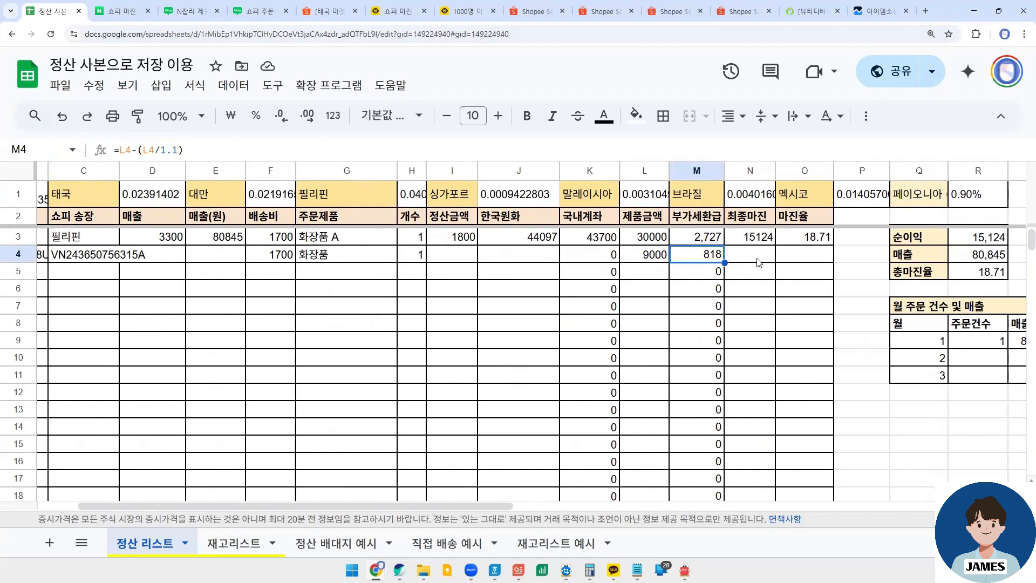
click(758, 259)
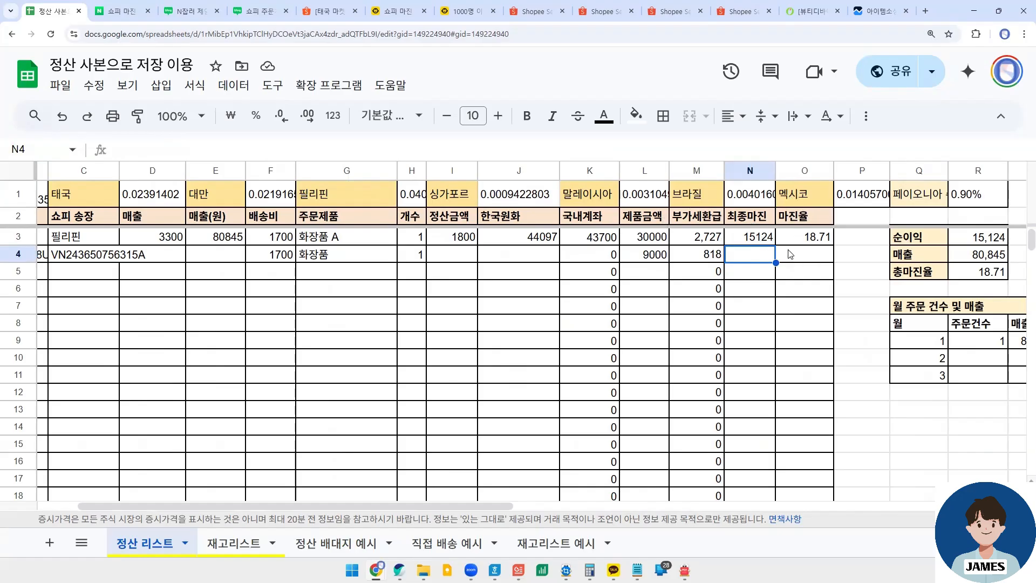
click(808, 260)
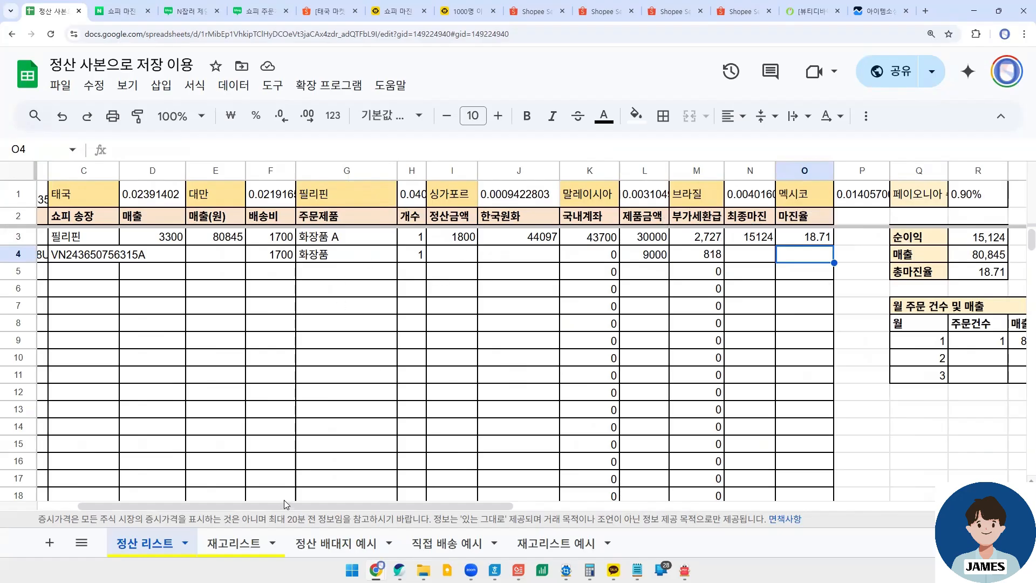
drag(264, 504, 223, 505)
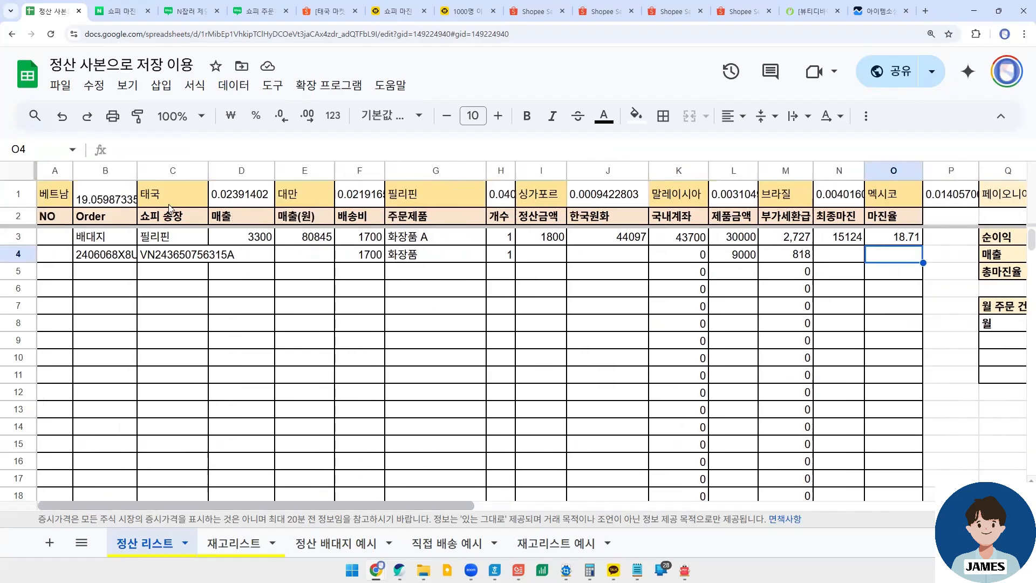
- Switch to the 한쇼 presentation and review the order list and income details slides for the order's 매출 amount
click(238, 255)
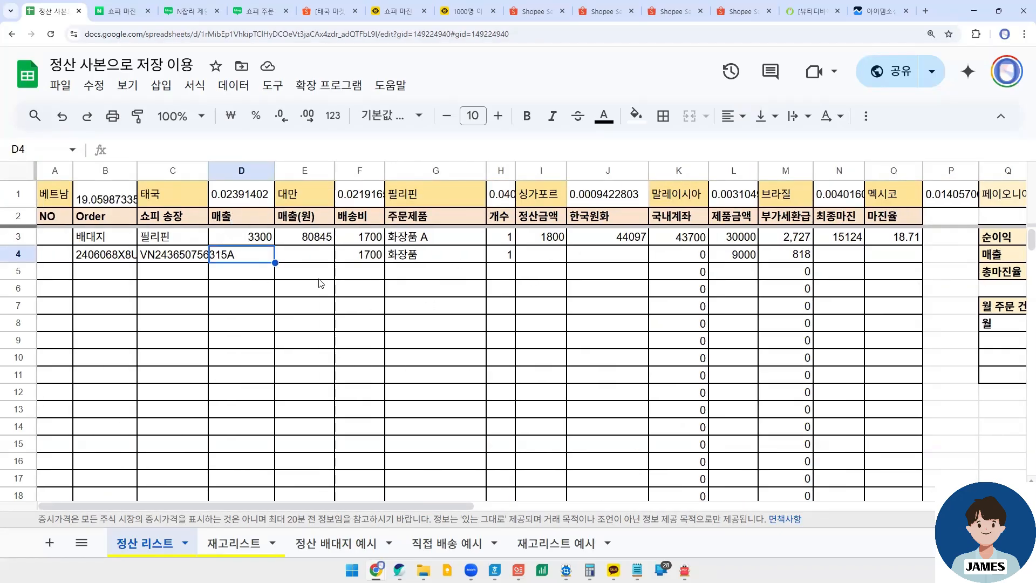
click(516, 566)
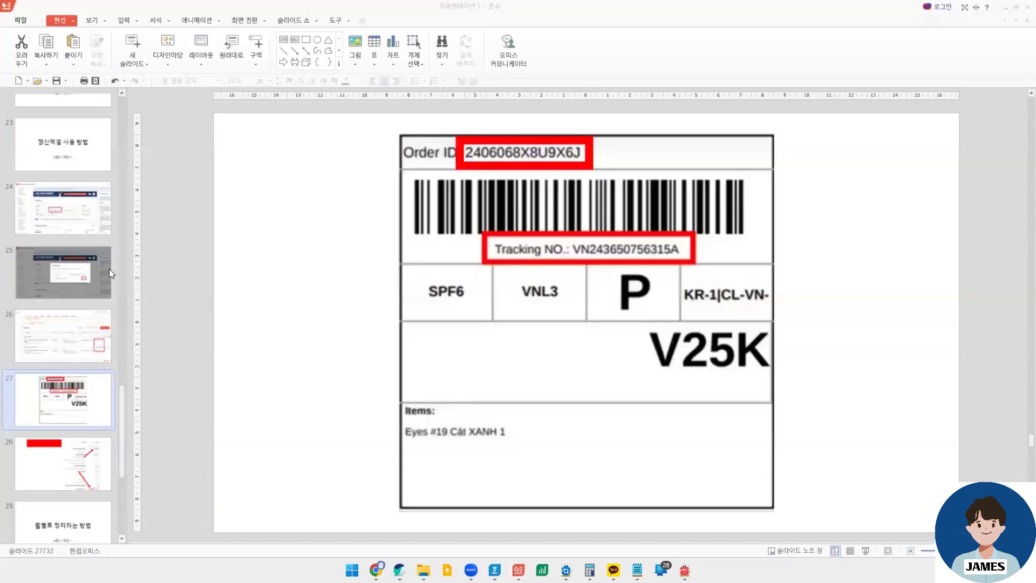
click(75, 340)
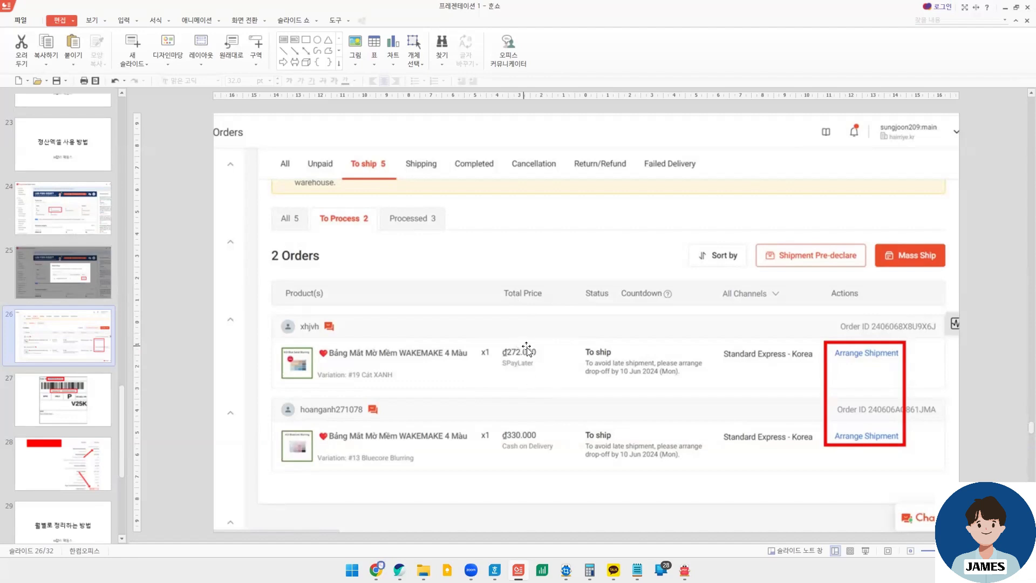
click(66, 456)
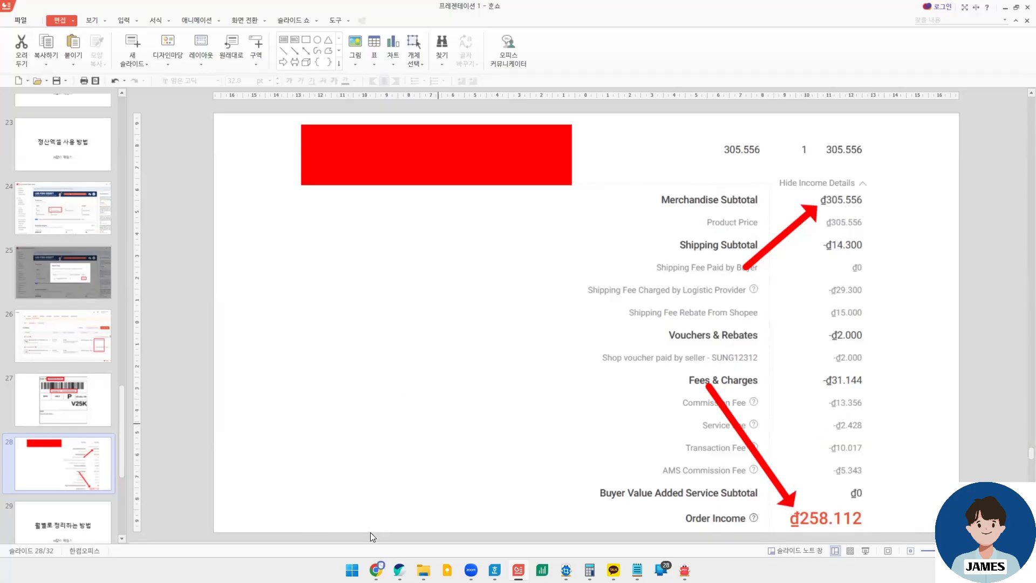
- Switch back to the 정산 리스트 spreadsheet in Chrome and examine the 정산금액, 최종마진 and 마진율 columns
mouse_move(376, 570)
click(464, 402)
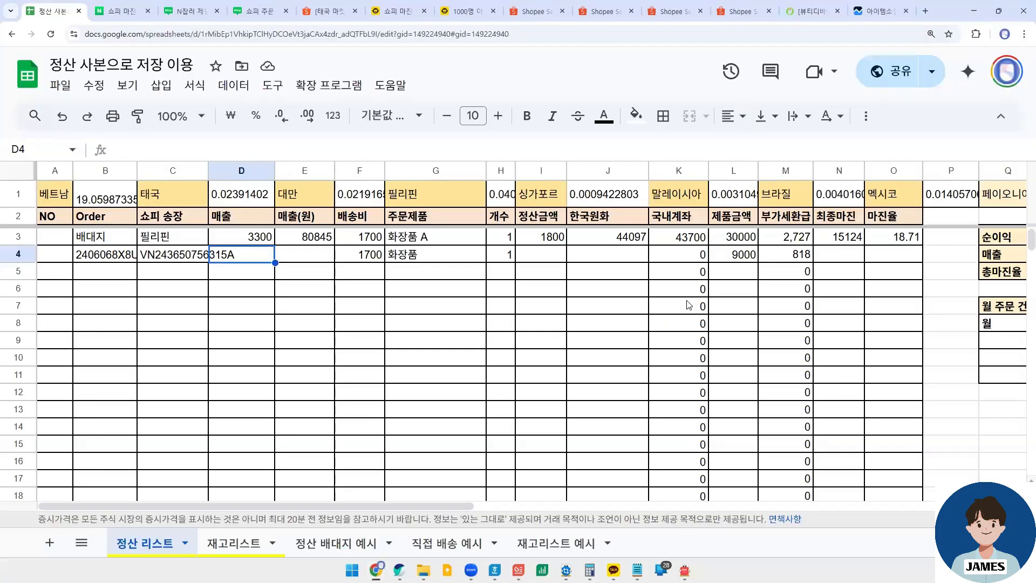
click(541, 254)
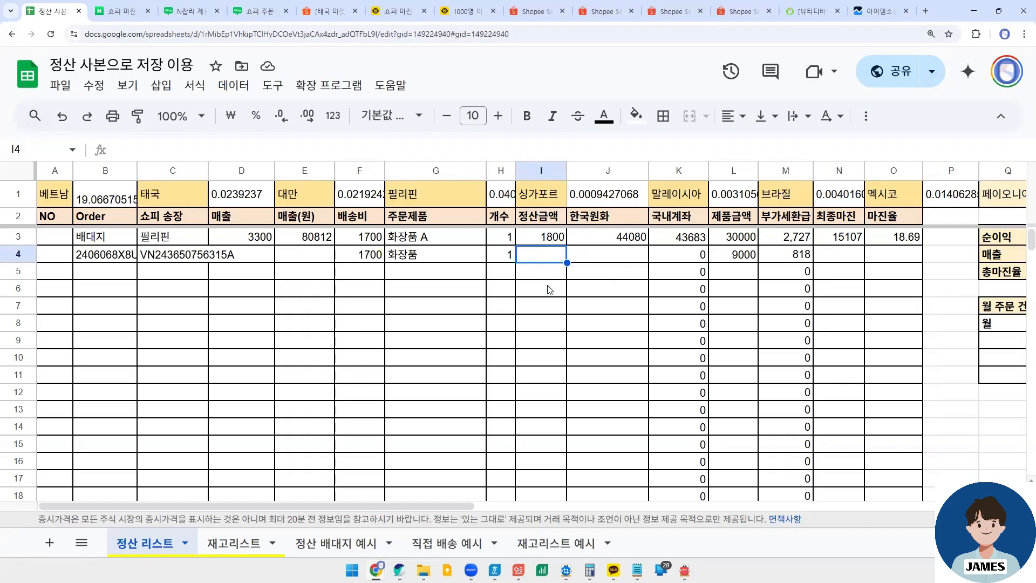
drag(838, 251, 849, 410)
click(891, 408)
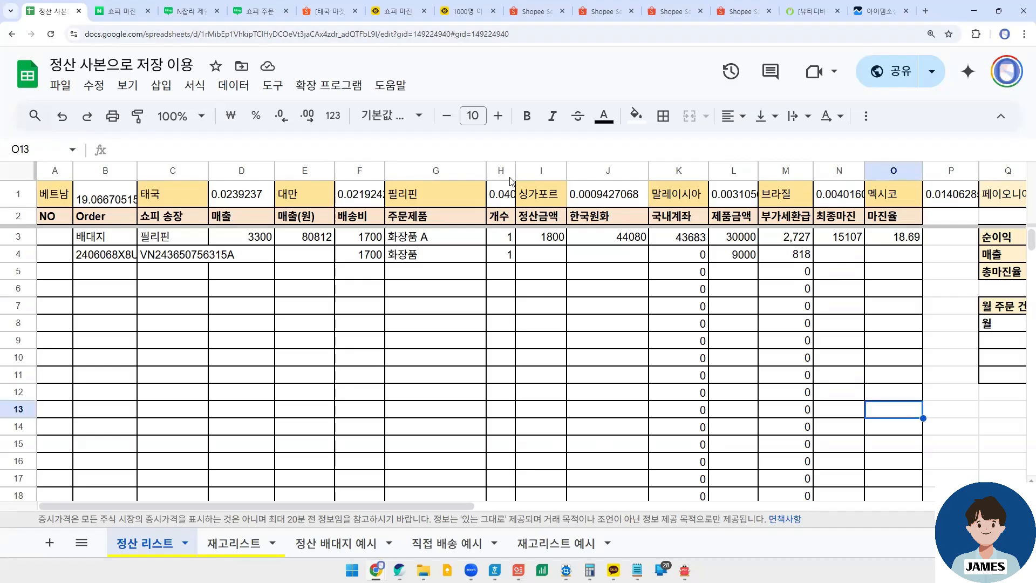
click(545, 255)
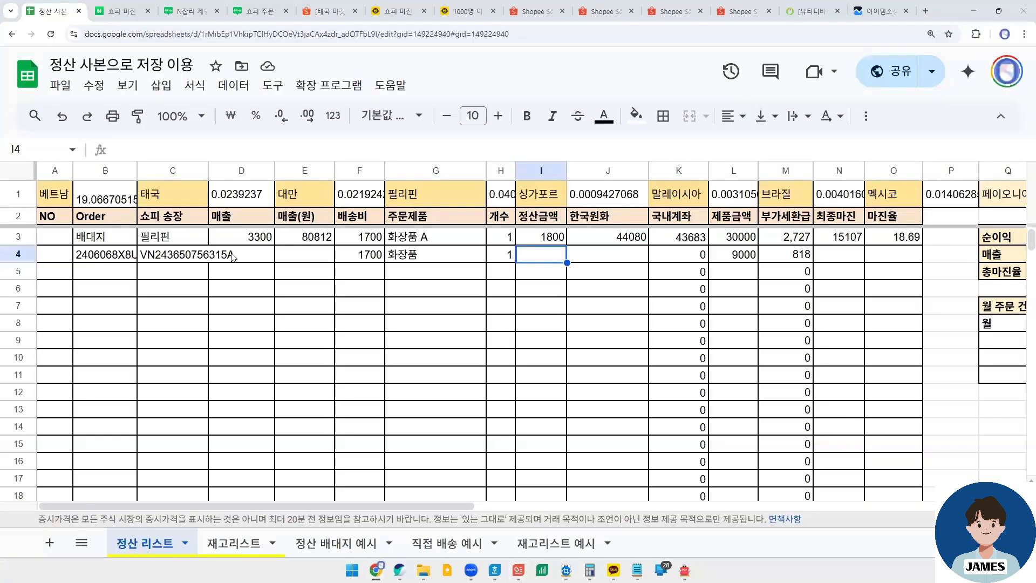
- Enter 305556 as the 매출 of the order in D4
click(233, 257)
text(30)
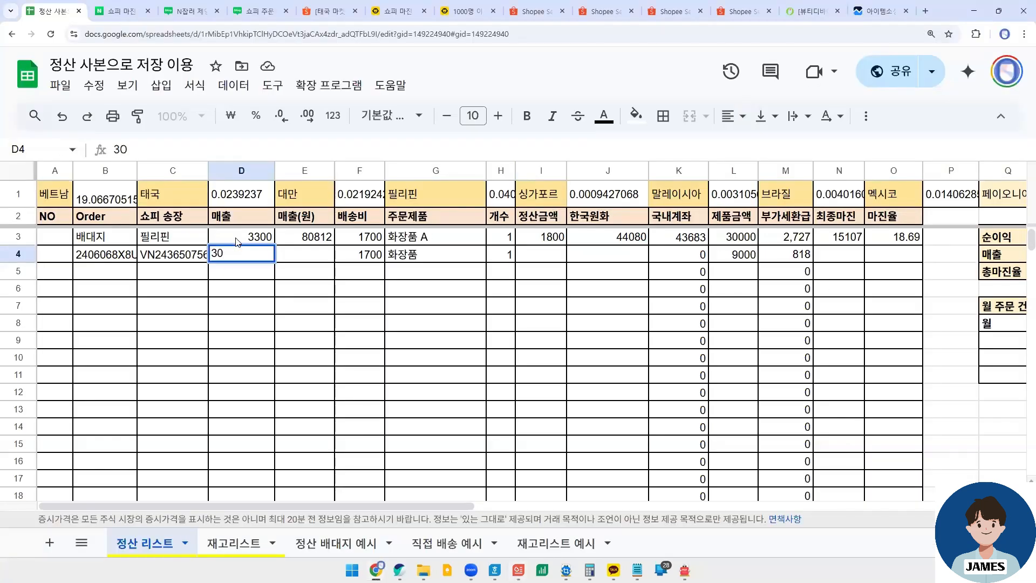
text(5556)
key(Tab)
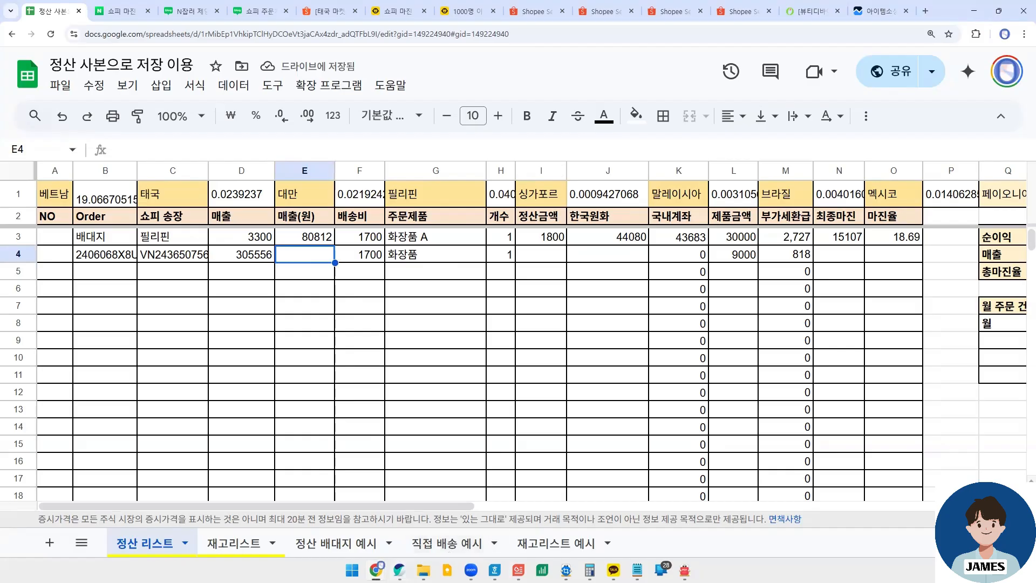
- Check the Order Income on the income details slide and enter 258112 as the order's 정산금액 in I4
click(518, 570)
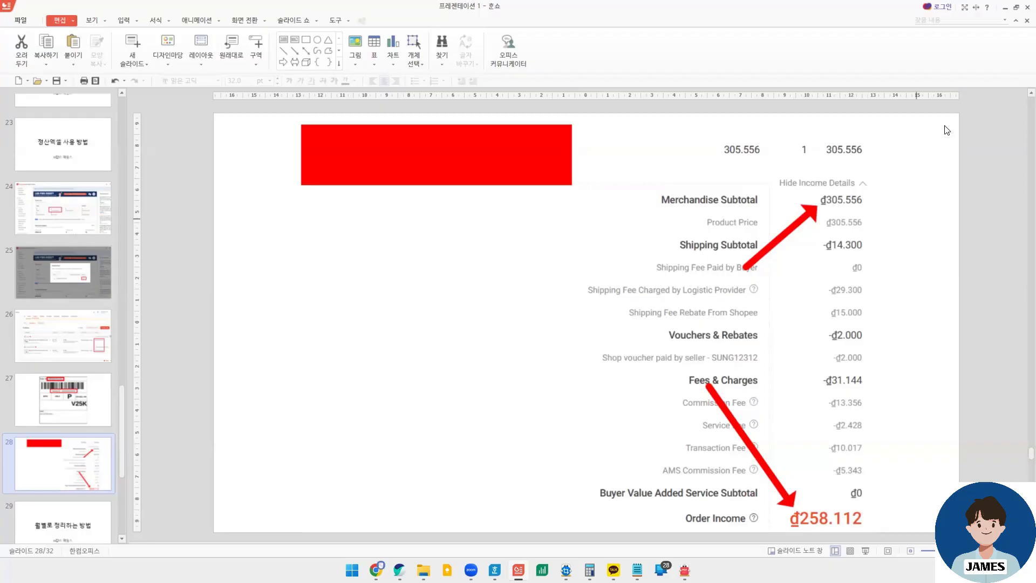
click(1005, 7)
click(554, 249)
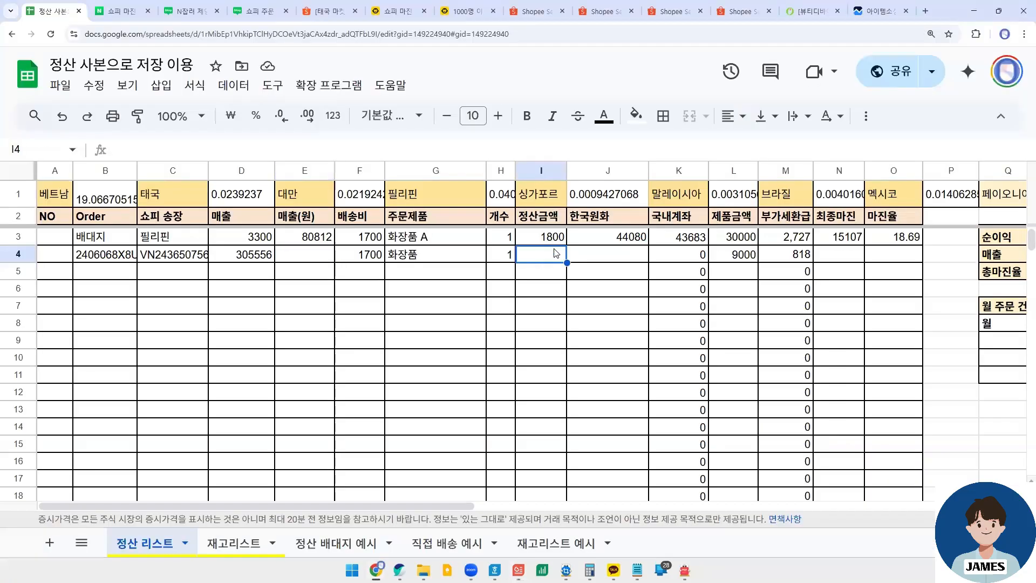
text(258111)
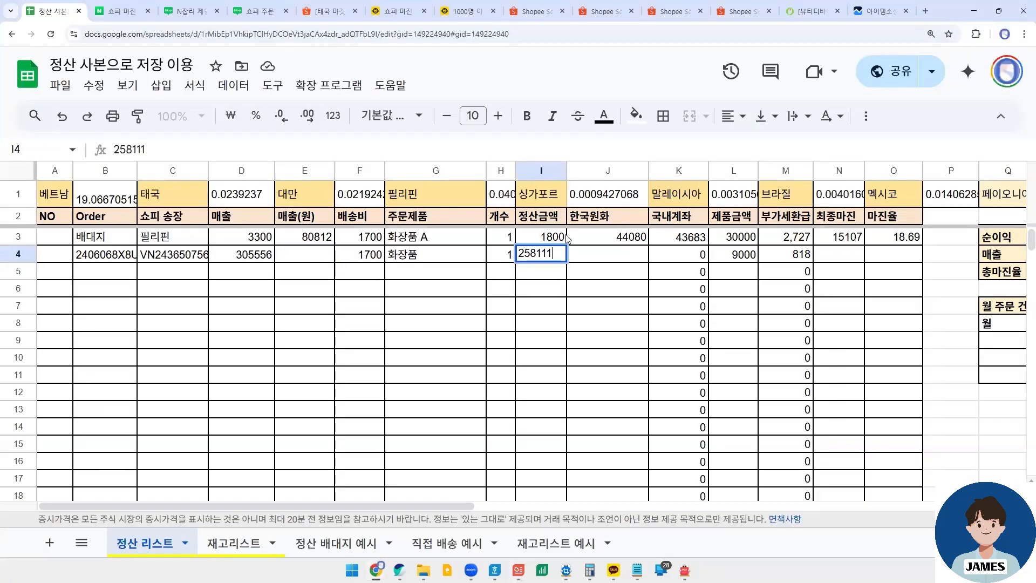
text(2)
key(BackSpace)
key(BackSpace)
text(2)
click(593, 242)
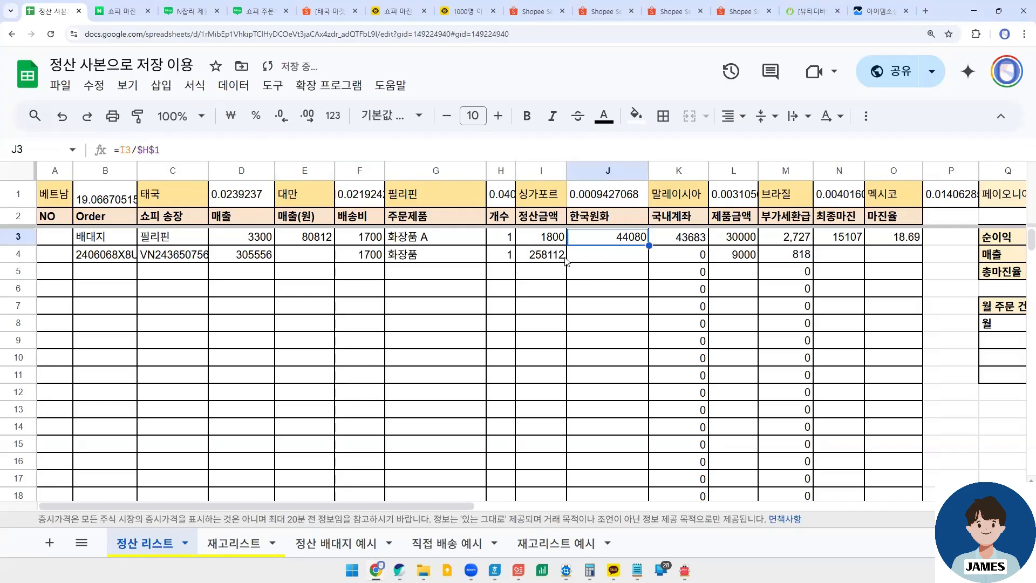
- Review the 정산금액 and 매출 entries of row 4 and the 매출(원) formula in E3
click(545, 237)
click(545, 254)
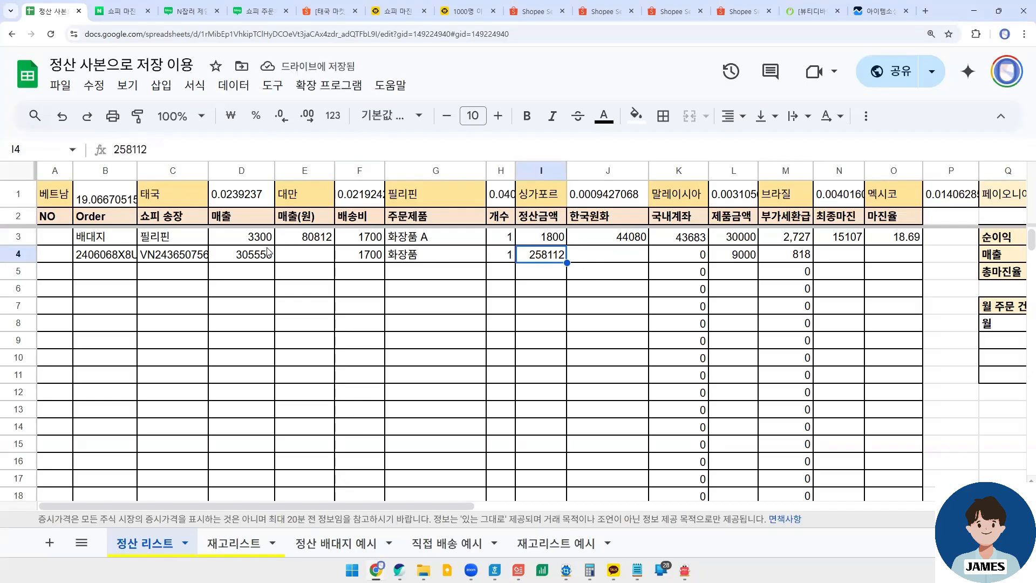
click(241, 260)
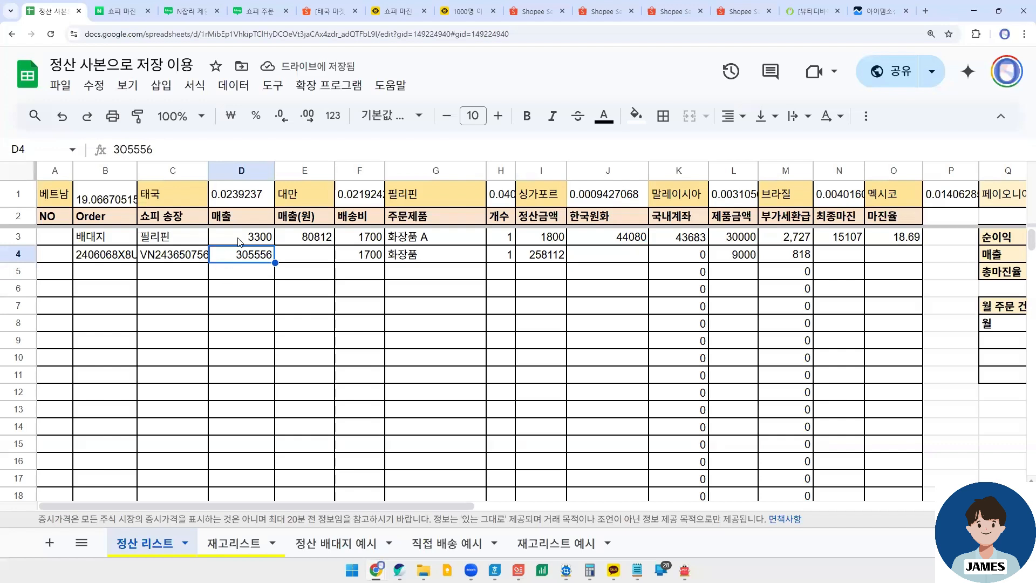
click(290, 251)
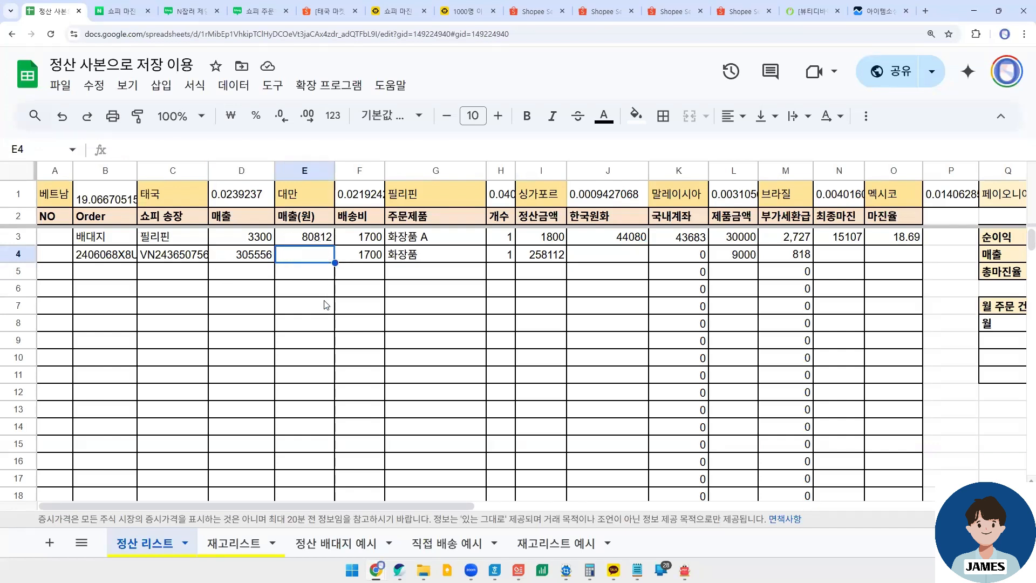
click(295, 240)
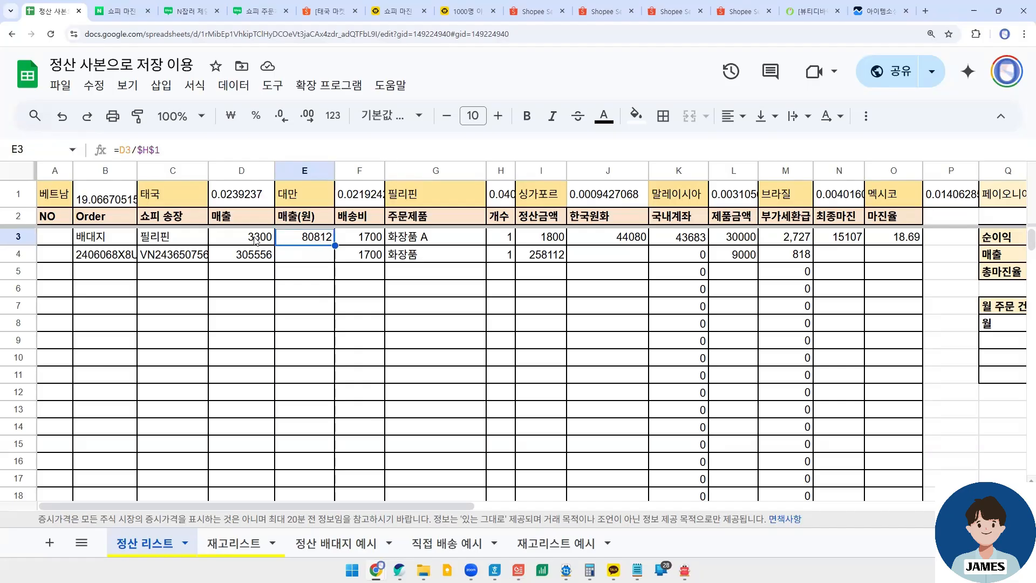
- Enter the formula =D4/$B$1 in E4 to convert the order's 매출 to won with the fixed 베트남 exchange rate
click(298, 256)
text(=)
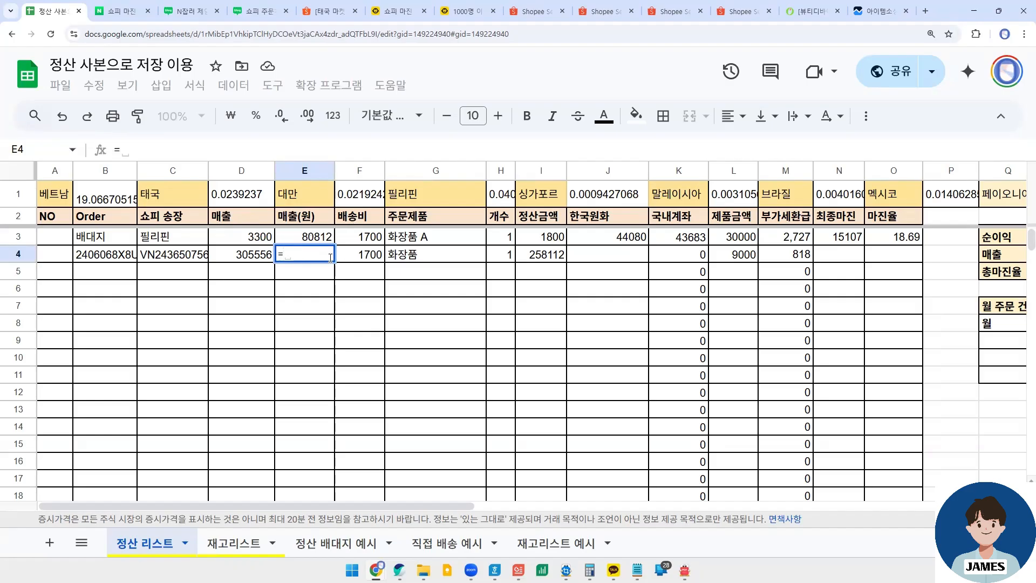
click(241, 252)
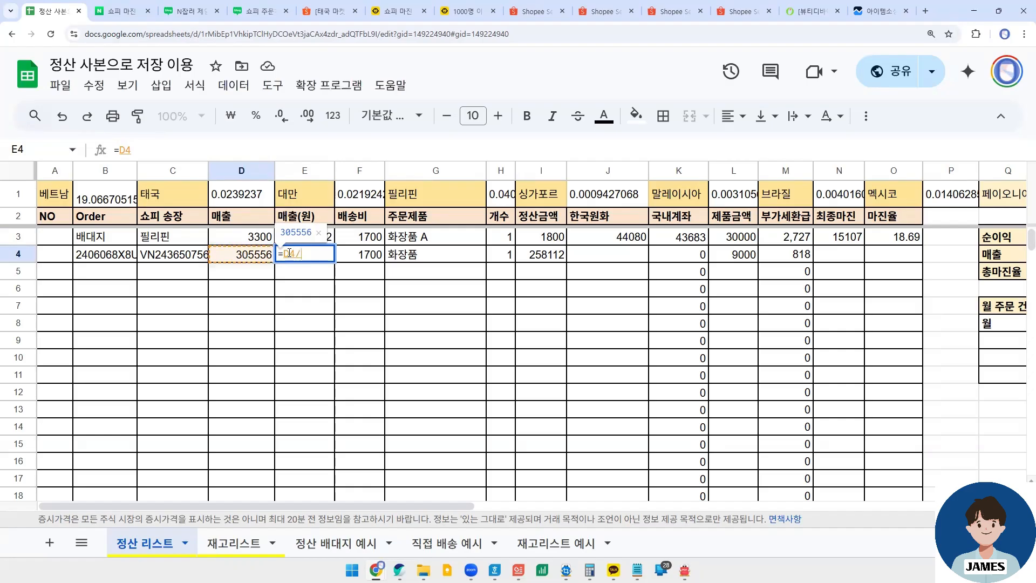
text(/)
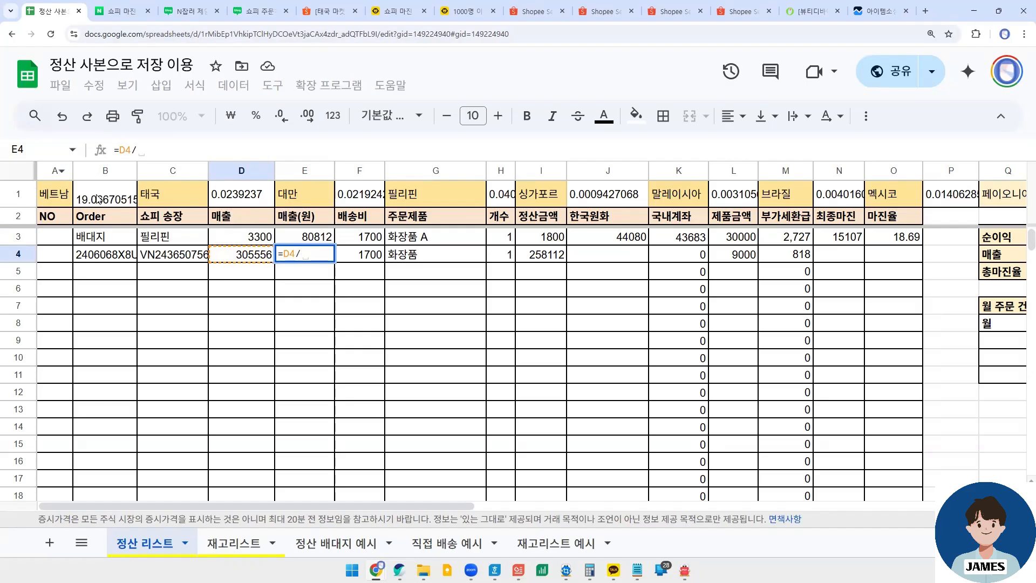
click(99, 198)
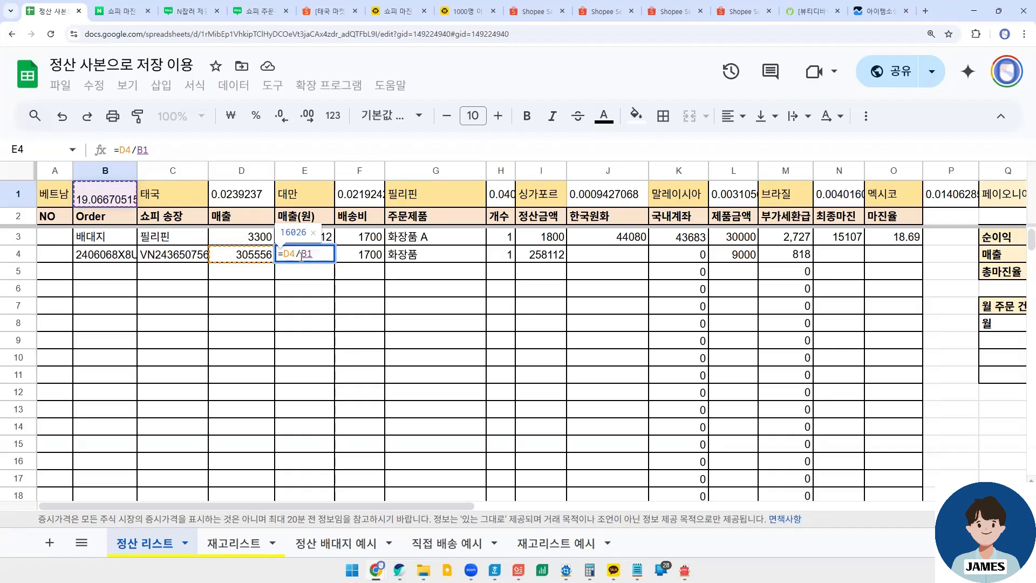
key(F4)
click(137, 150)
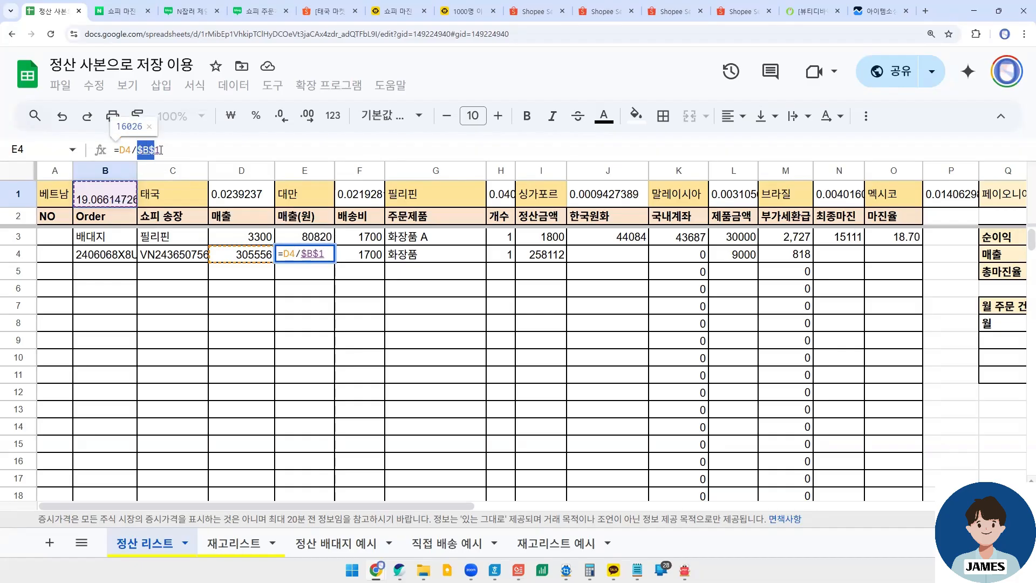
mouse_move(137, 149)
mouse_down()
mouse_move(171, 150)
mouse_move(139, 151)
mouse_up()
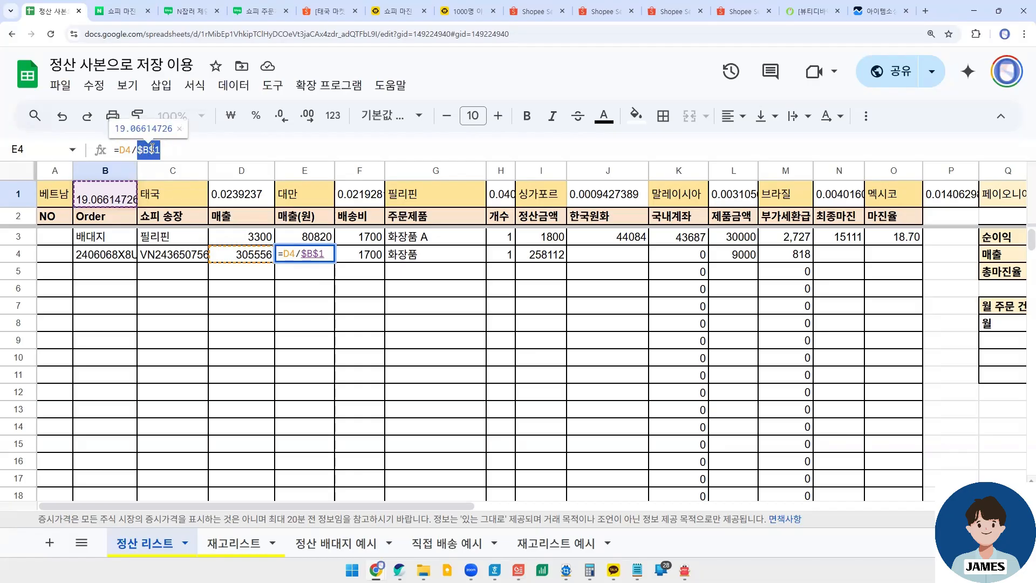
click(174, 151)
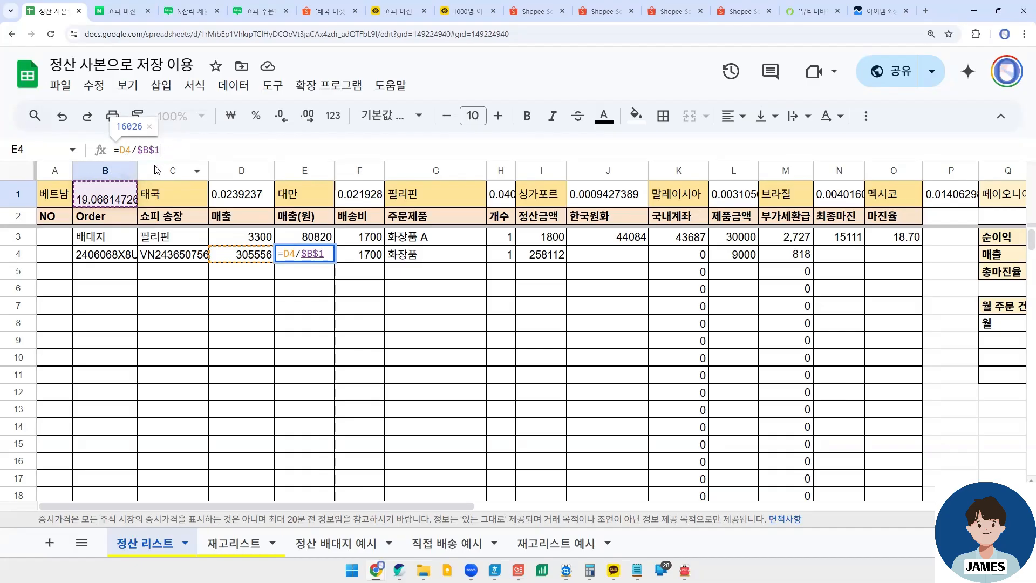
key(Return)
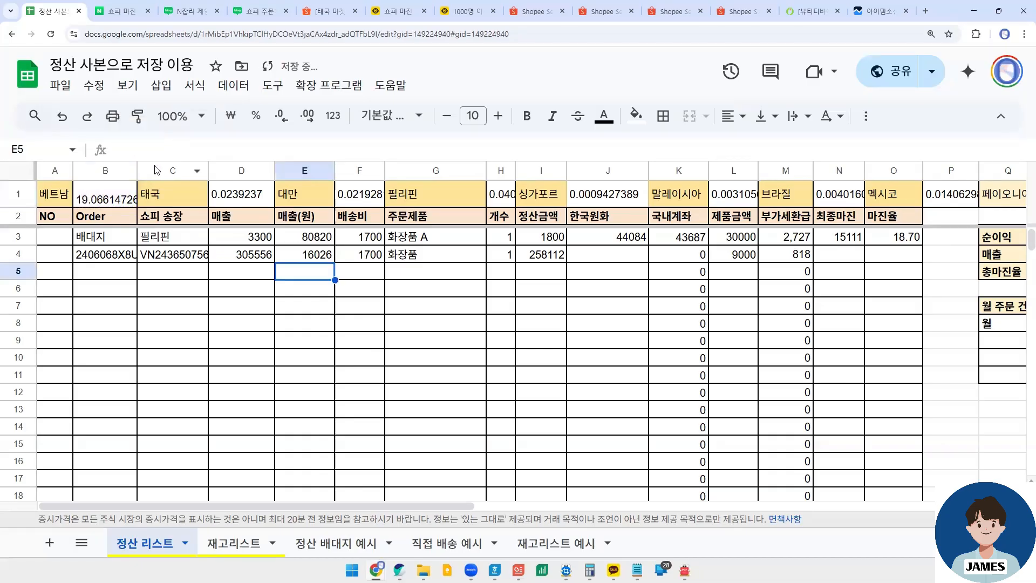
- Copy the 매출(원) formula from E4 into the 한국원화 cell J4 and check its reference to the 정산금액
click(251, 258)
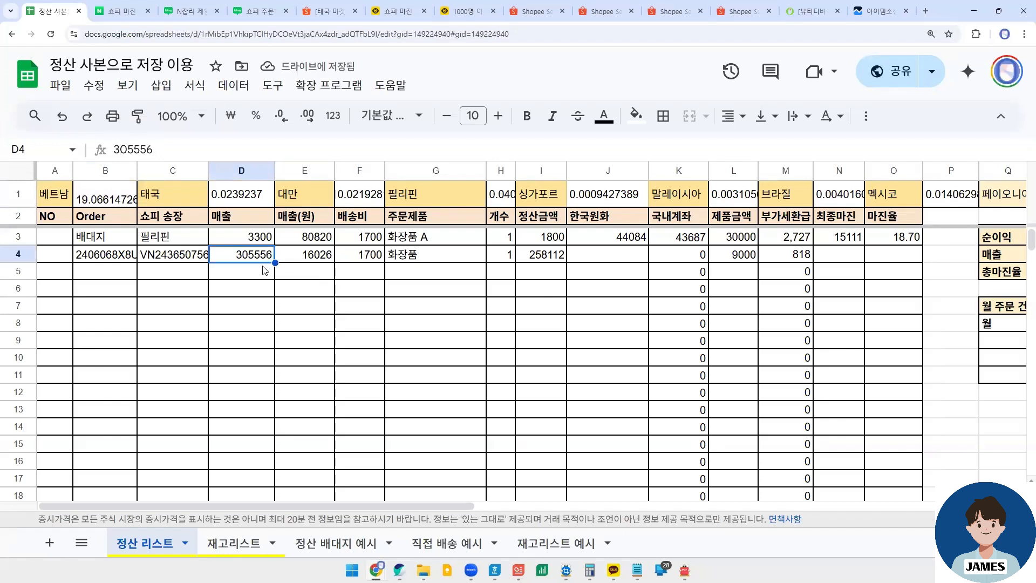
click(307, 252)
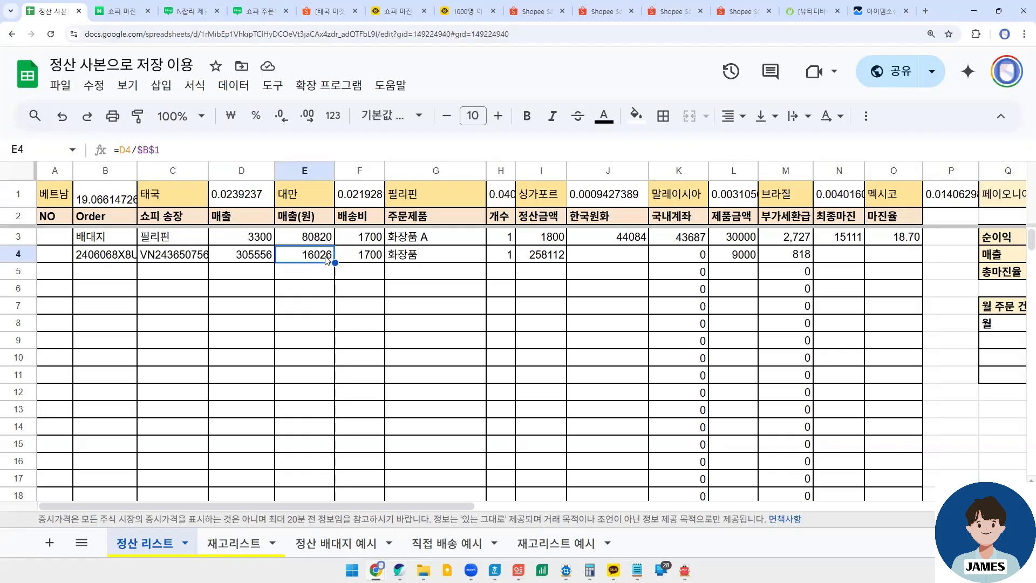
key(ctrl+c)
click(595, 256)
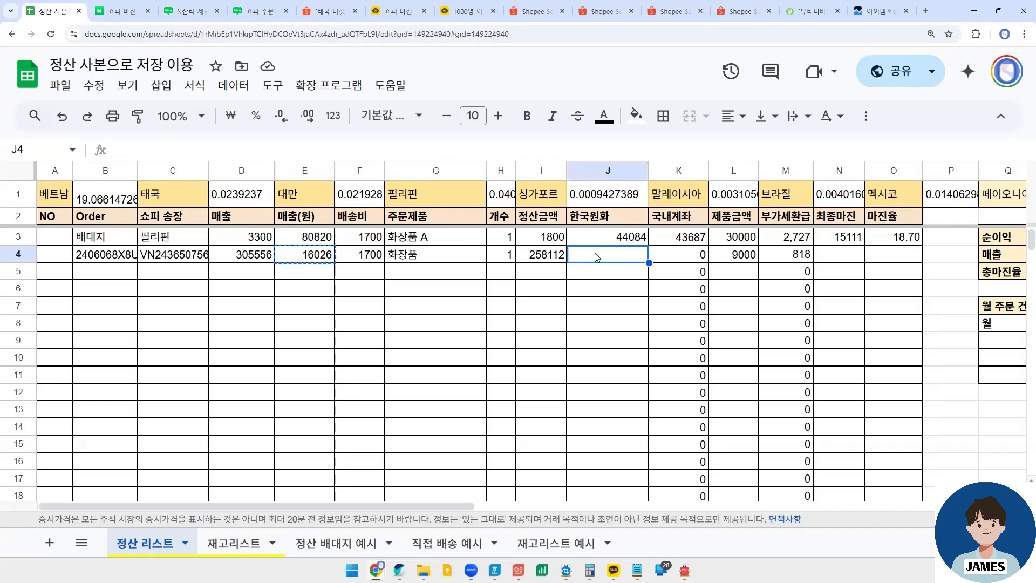
key(ctrl+v)
click(561, 260)
click(600, 256)
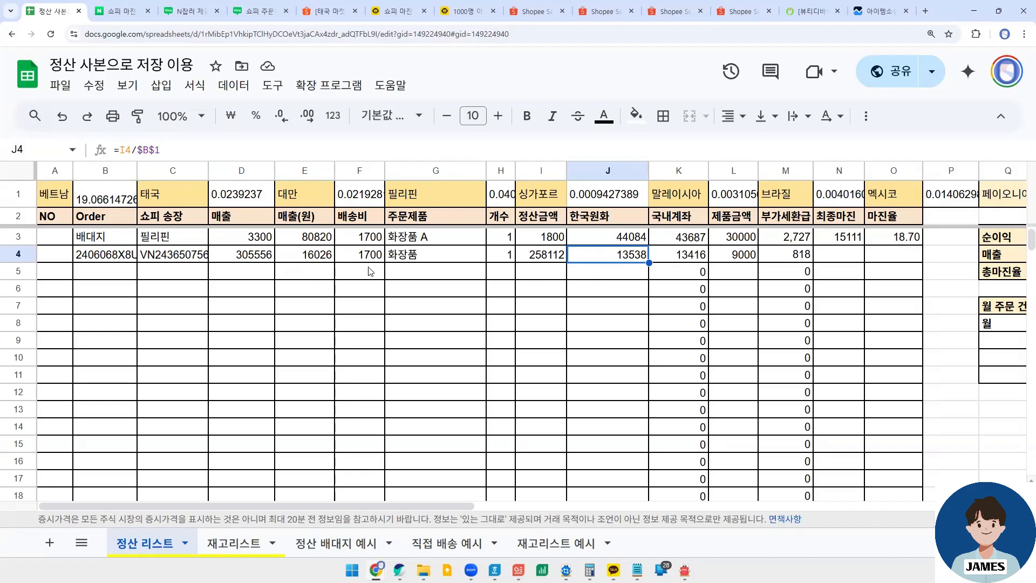
- Review the 배송비 entries of rows 3 and 4 and the 제품금액 of the row 4 order
click(360, 216)
click(358, 238)
click(357, 255)
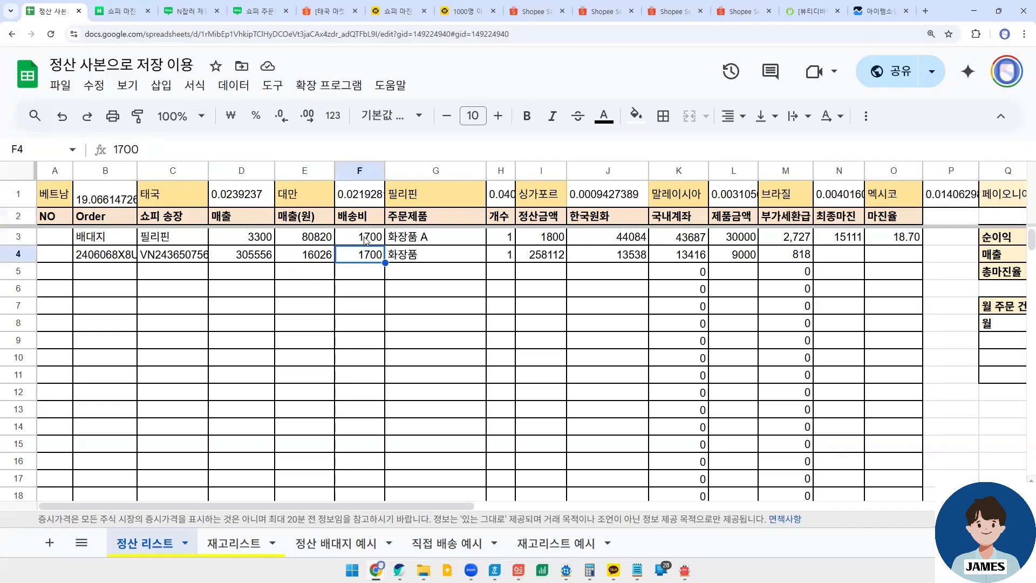
click(365, 238)
click(363, 255)
click(739, 254)
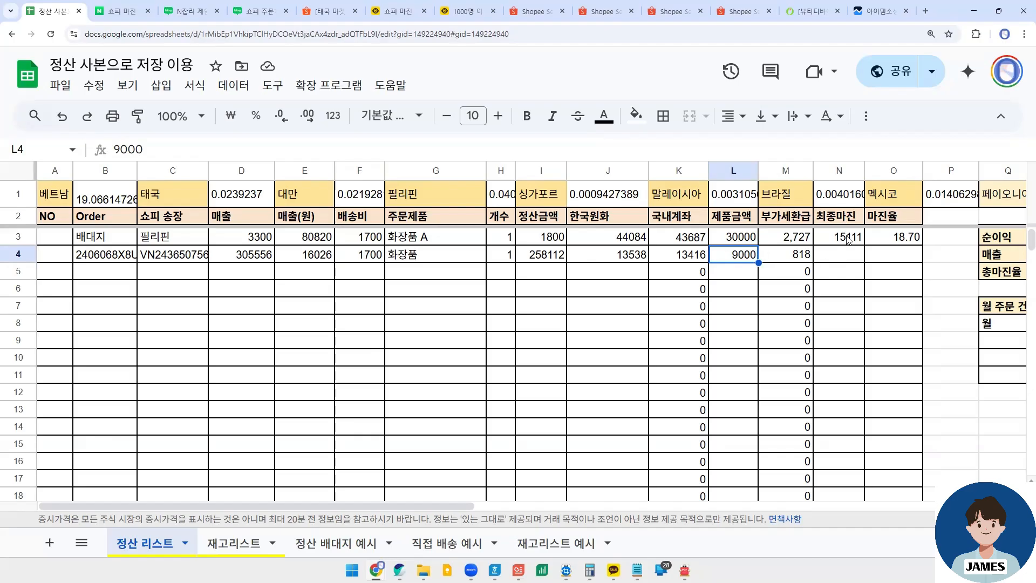
- Copy the 최종마진 and 마진율 formulas from N3:O3 into N4:O4 and check both cells of the order
drag(852, 239, 893, 240)
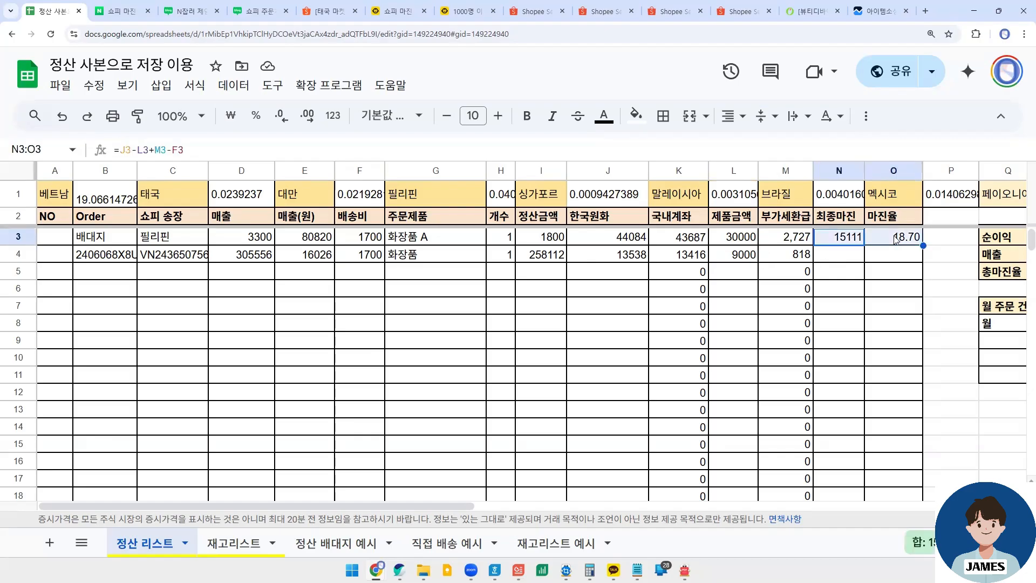
key(ctrl+c)
click(848, 254)
key(ctrl+v)
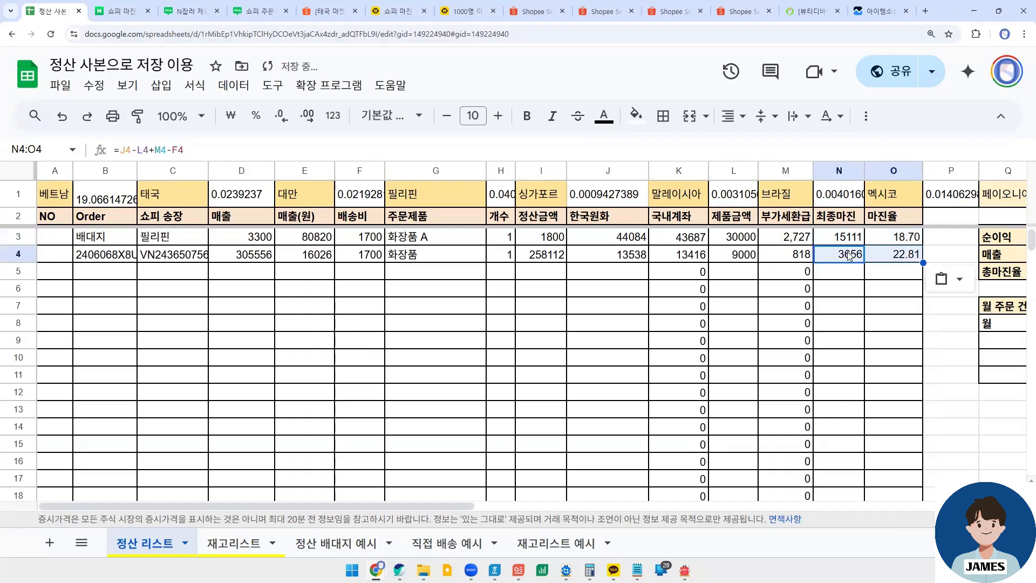
click(847, 256)
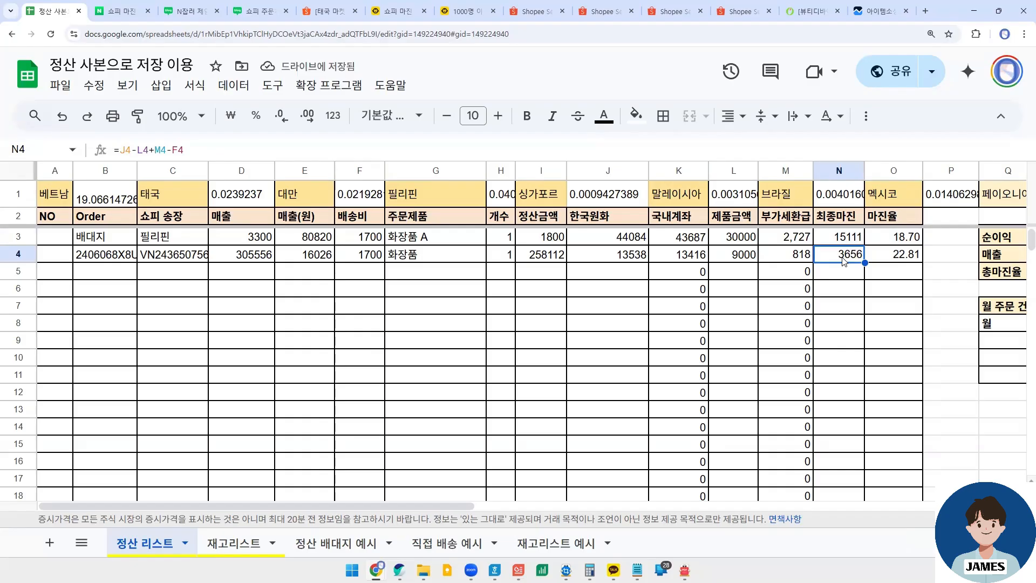
click(909, 260)
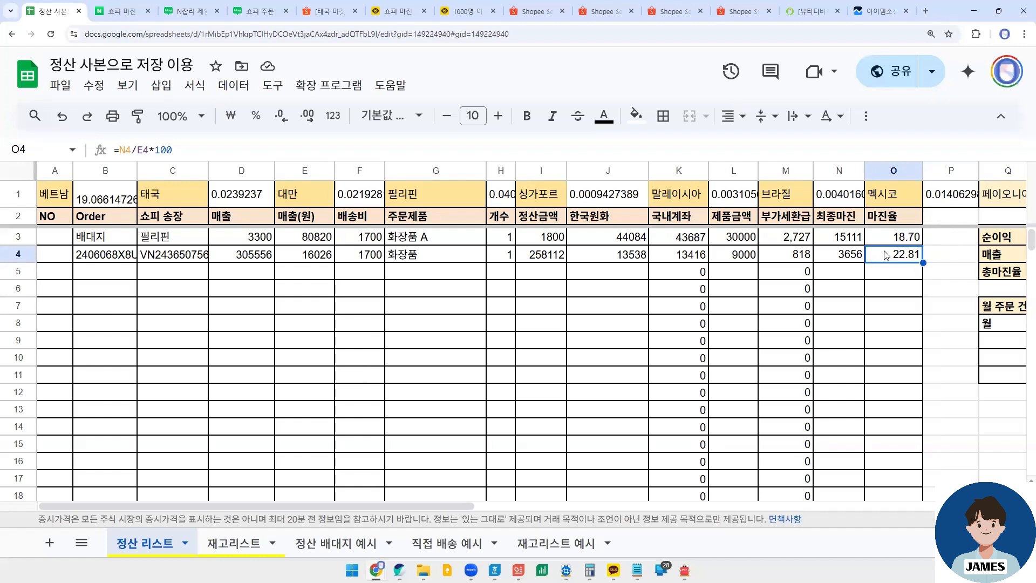
click(858, 259)
click(896, 260)
click(841, 258)
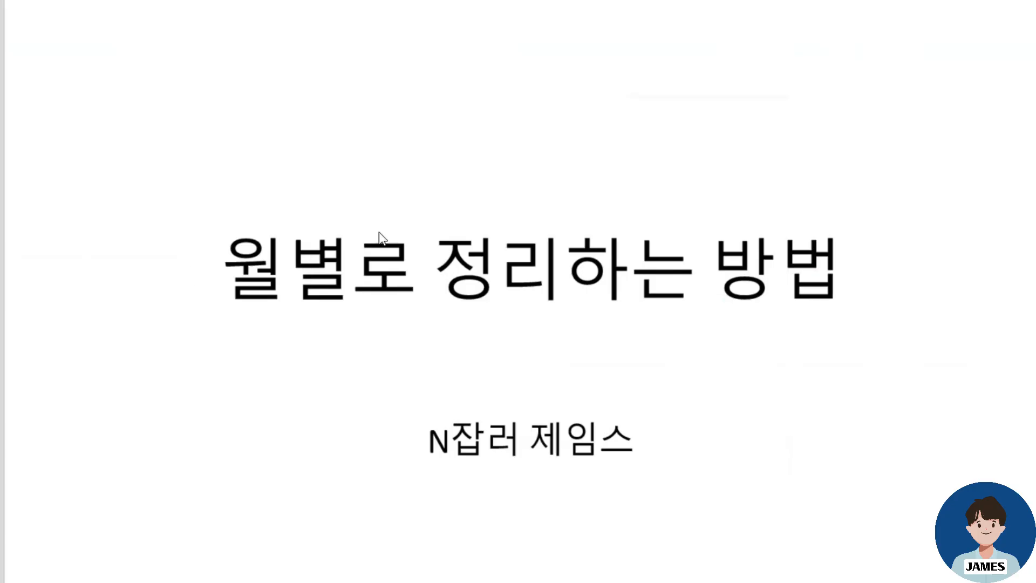
- Switch from the slides to the 정산 spreadsheet in Chrome and examine the 순이익, 매출 and 총마진율 summary formulas in R3:R5
mouse_move(376, 569)
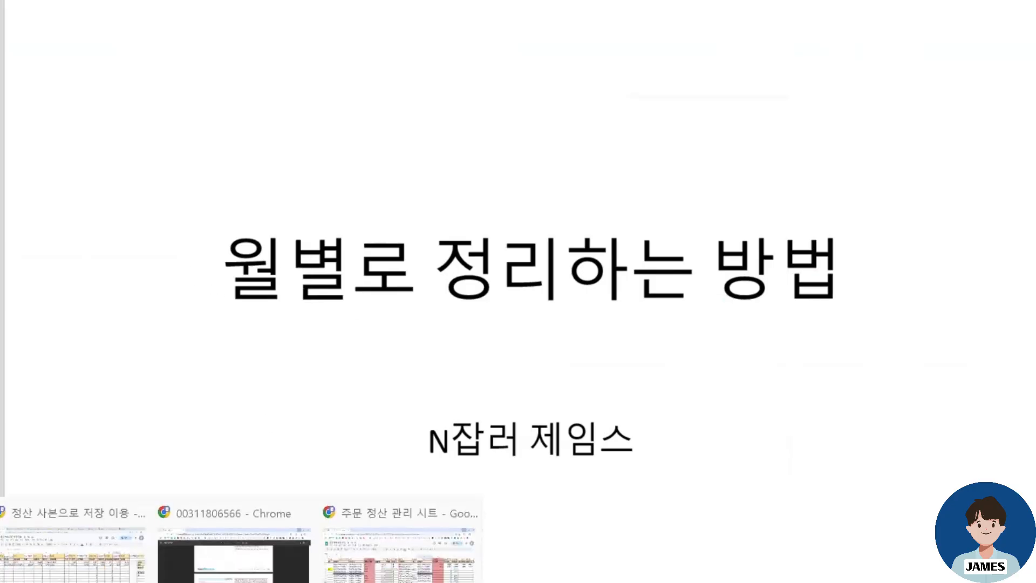
click(112, 573)
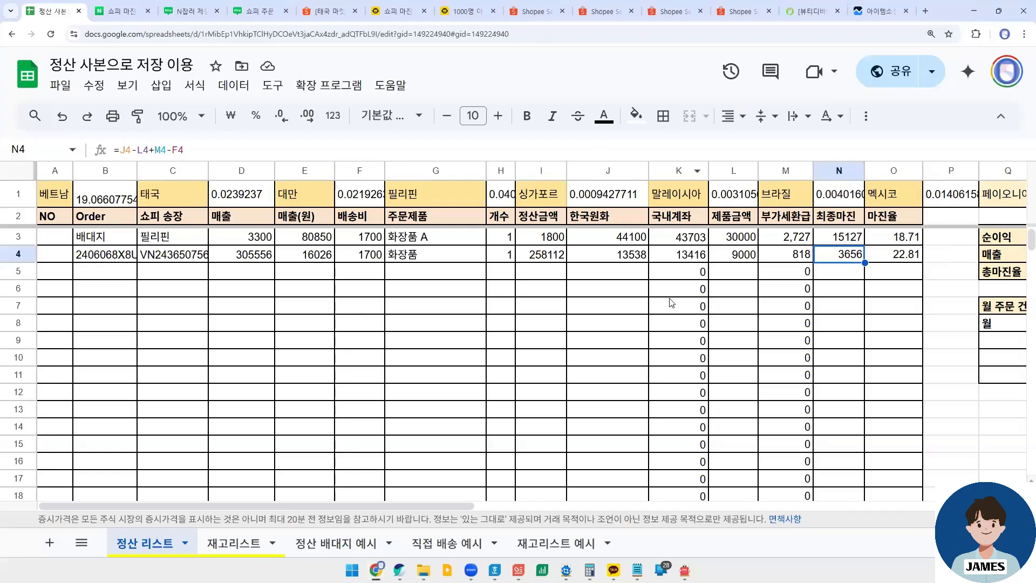
drag(437, 506, 614, 512)
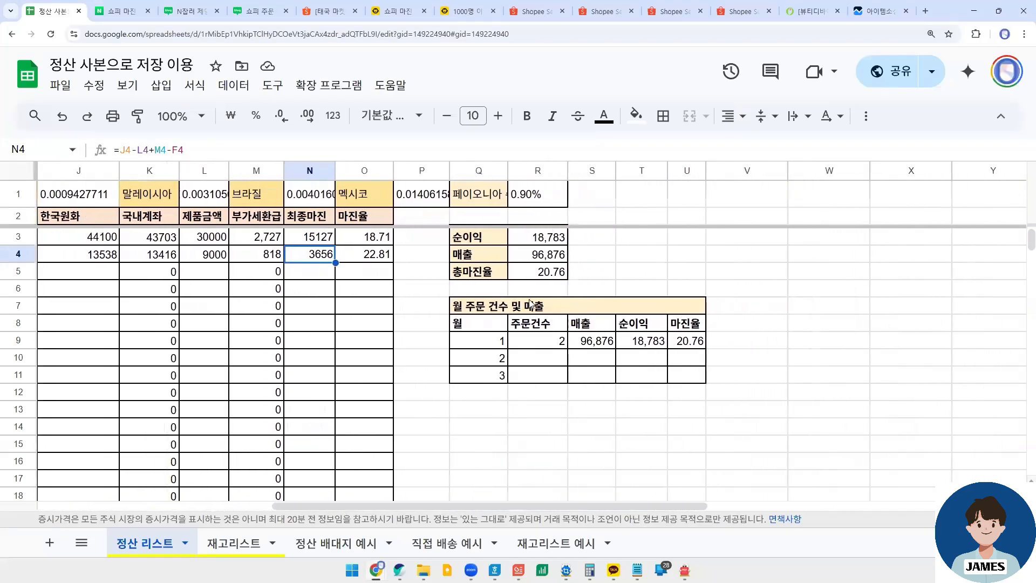
click(470, 237)
click(513, 254)
click(505, 266)
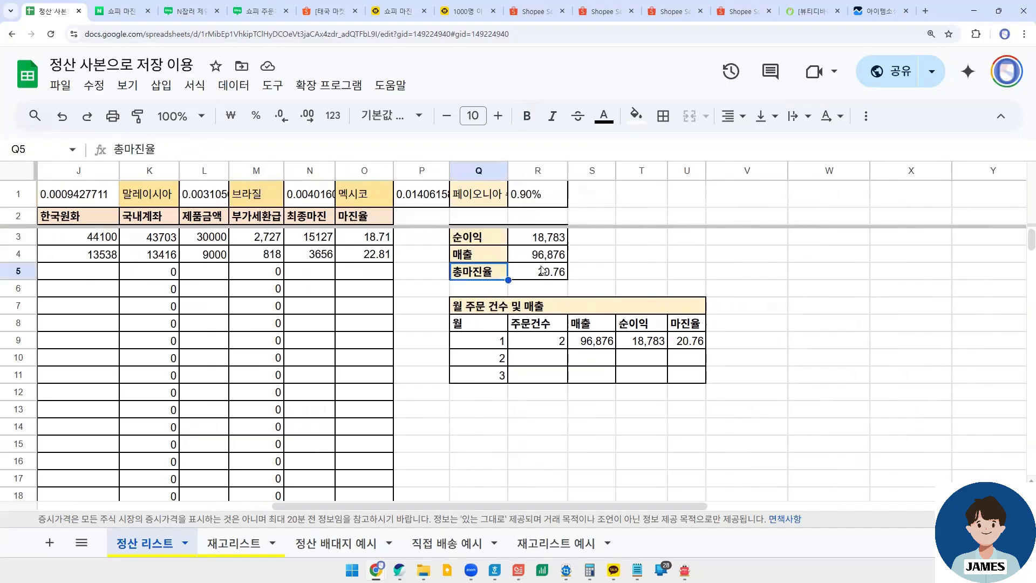
click(539, 270)
drag(543, 238, 549, 274)
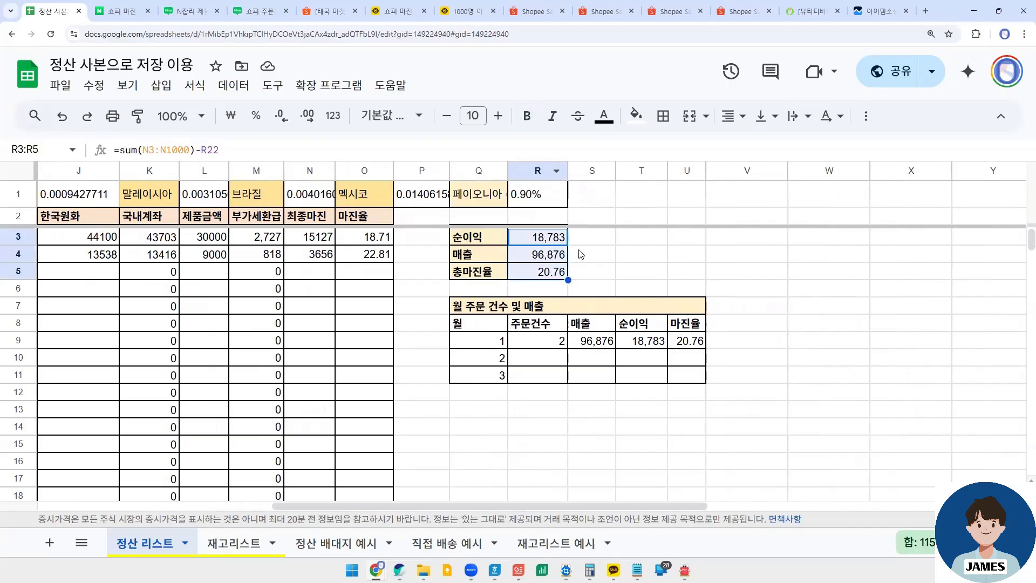
click(548, 271)
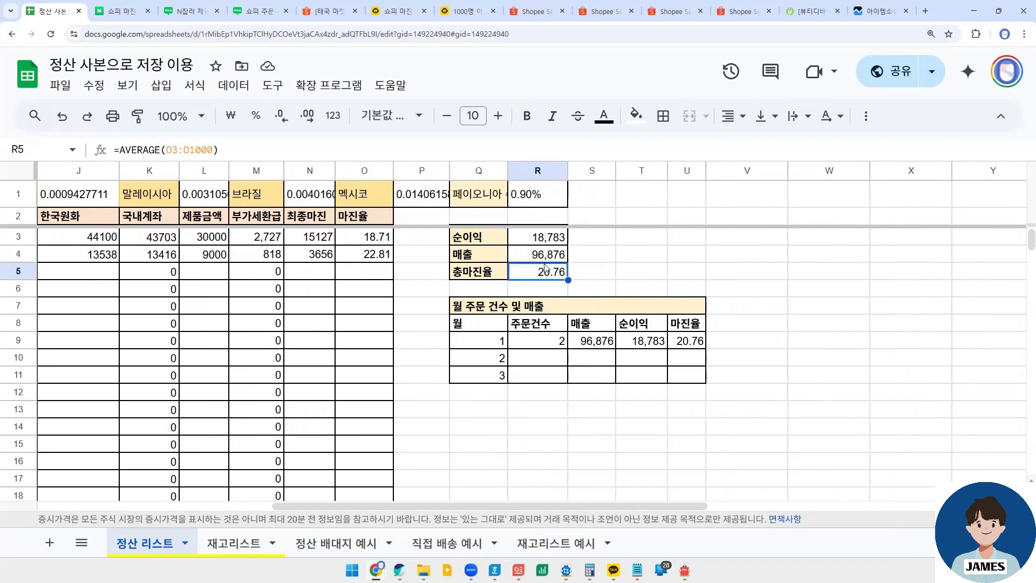
click(548, 255)
click(552, 235)
click(553, 258)
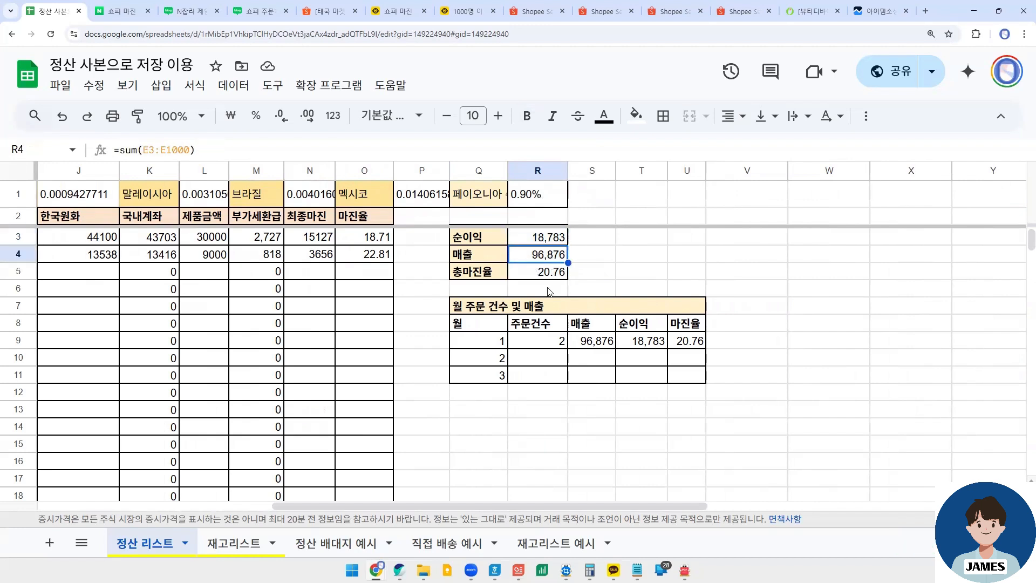
- Examine the 주문건수 COUNT formula in R9 of the monthly table and compare its range with the 매출 column
click(534, 292)
click(532, 339)
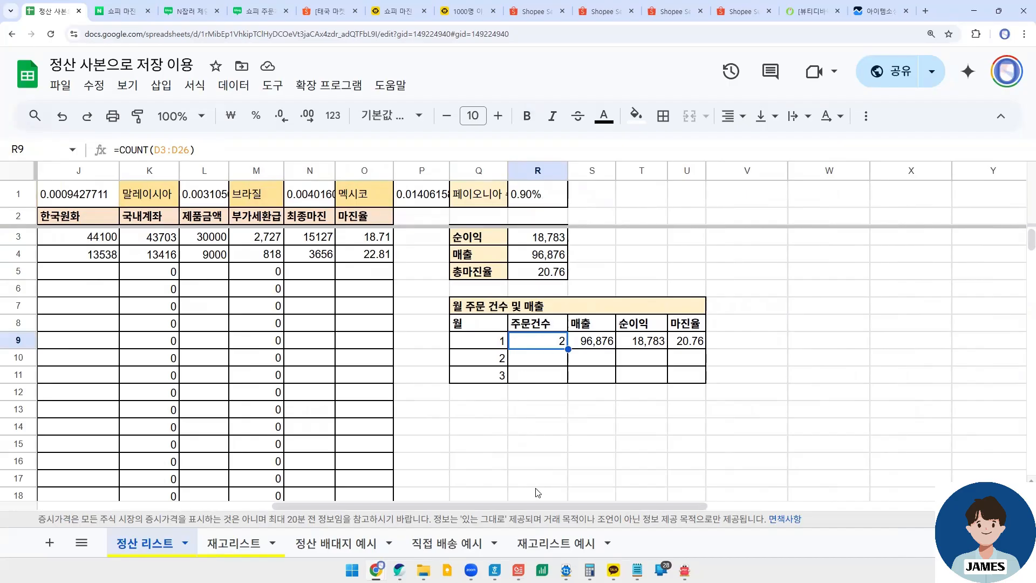
drag(523, 505, 232, 492)
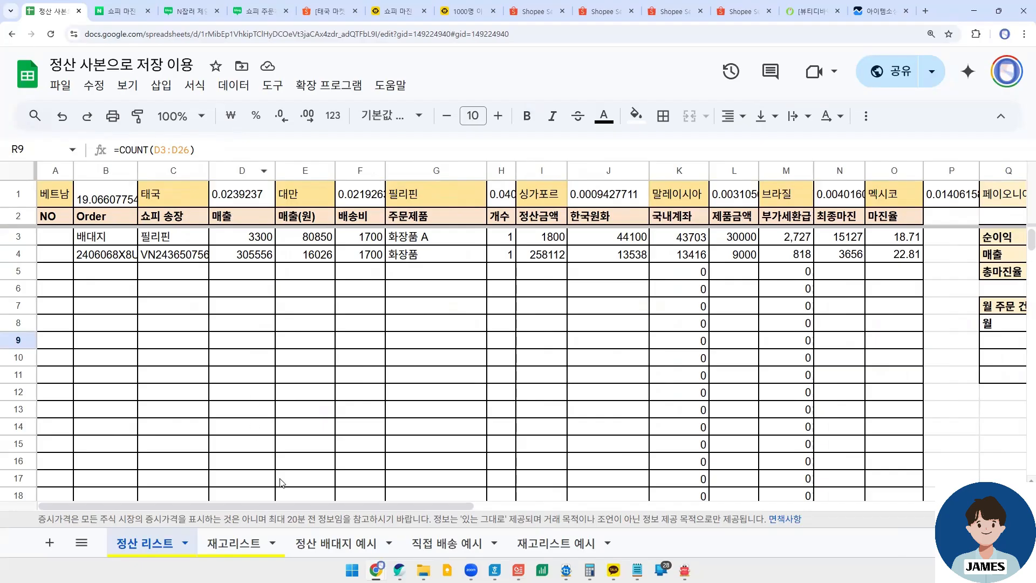
drag(284, 505, 515, 507)
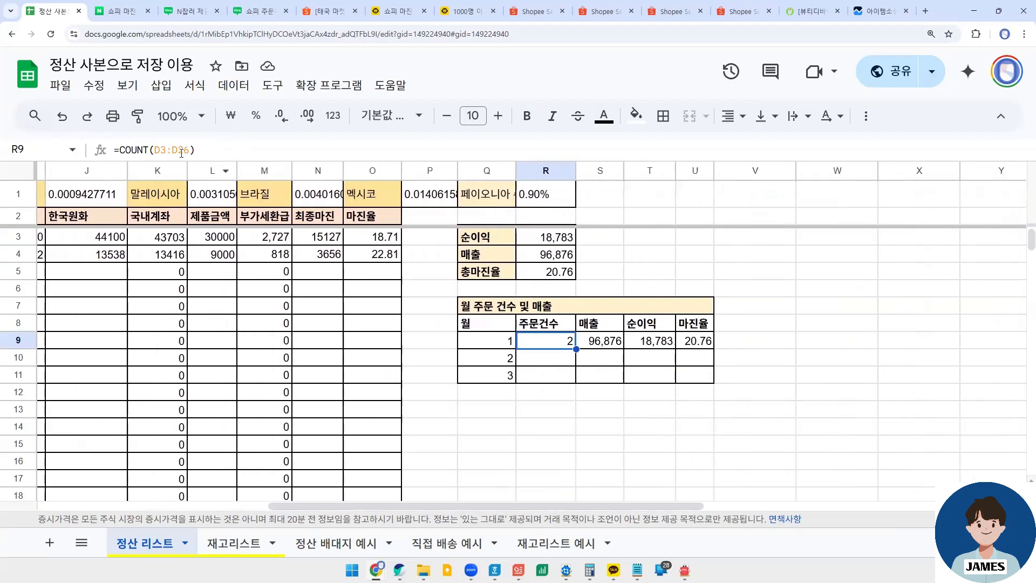
drag(160, 151, 173, 151)
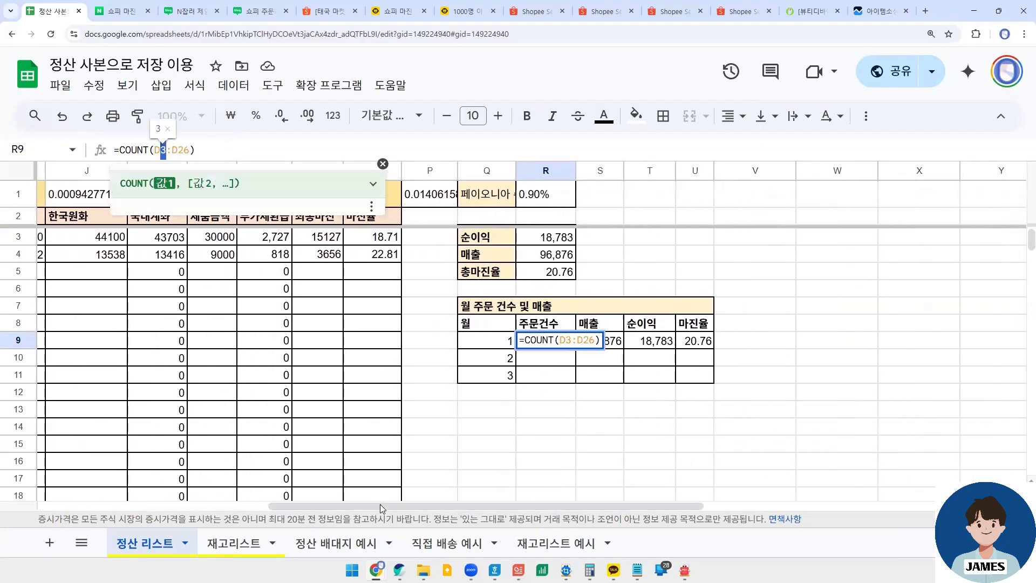
click(409, 501)
drag(205, 507, 167, 506)
click(217, 507)
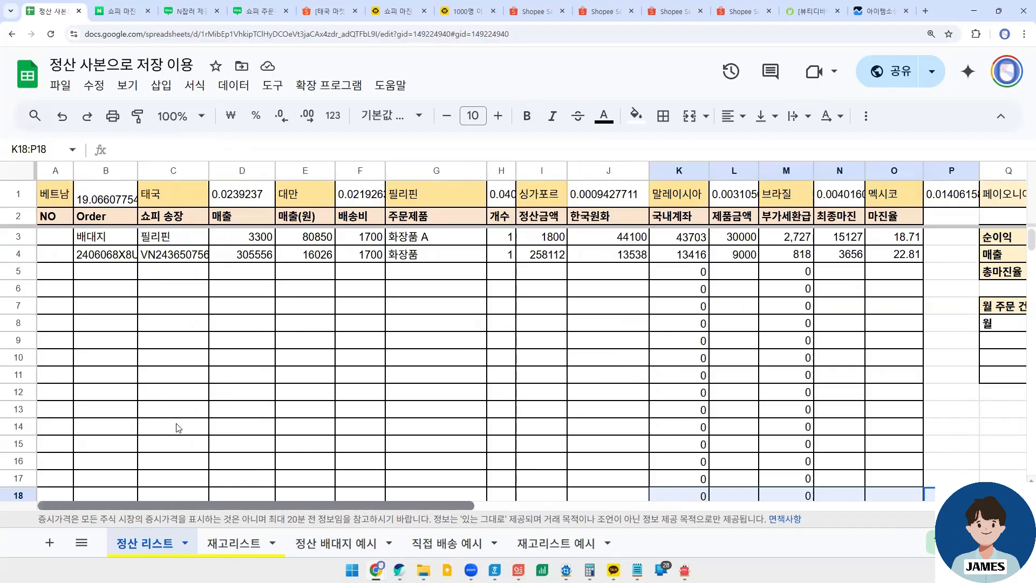
- Examine the order rows of 정산 리스트 from the row 4 entry down to row 45
scroll(138, 429, down, 2)
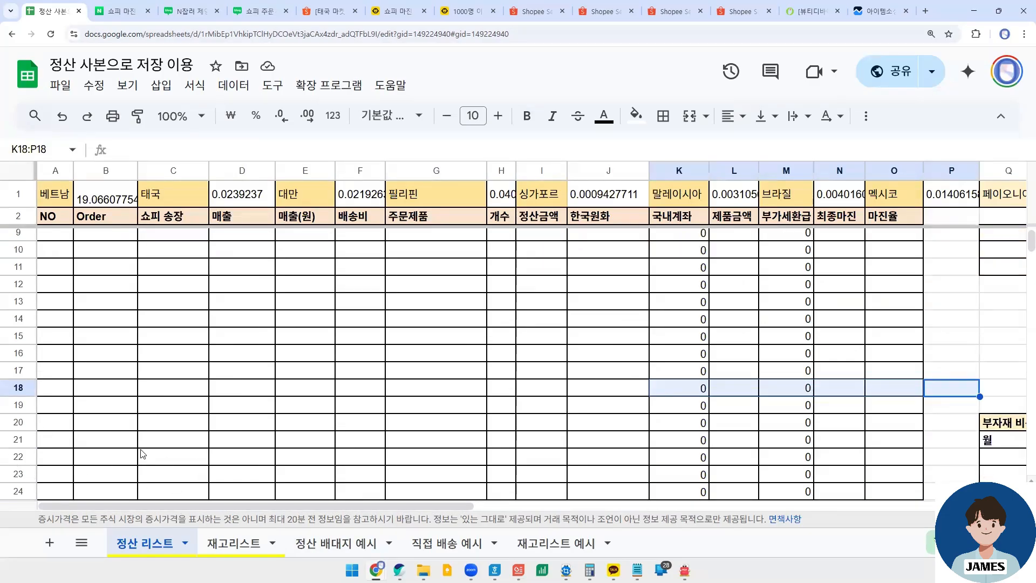
scroll(374, 356, up, 2)
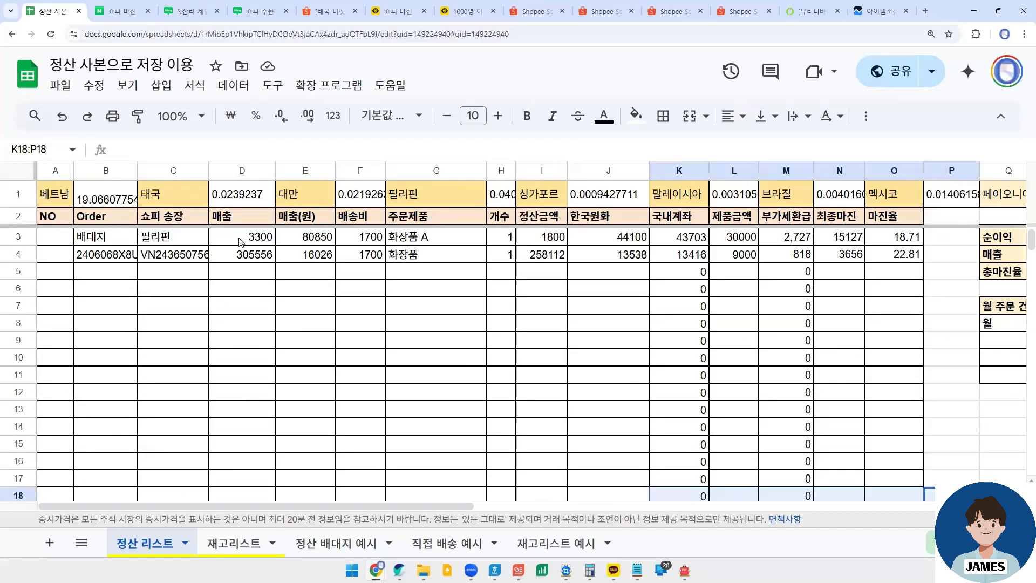
click(435, 255)
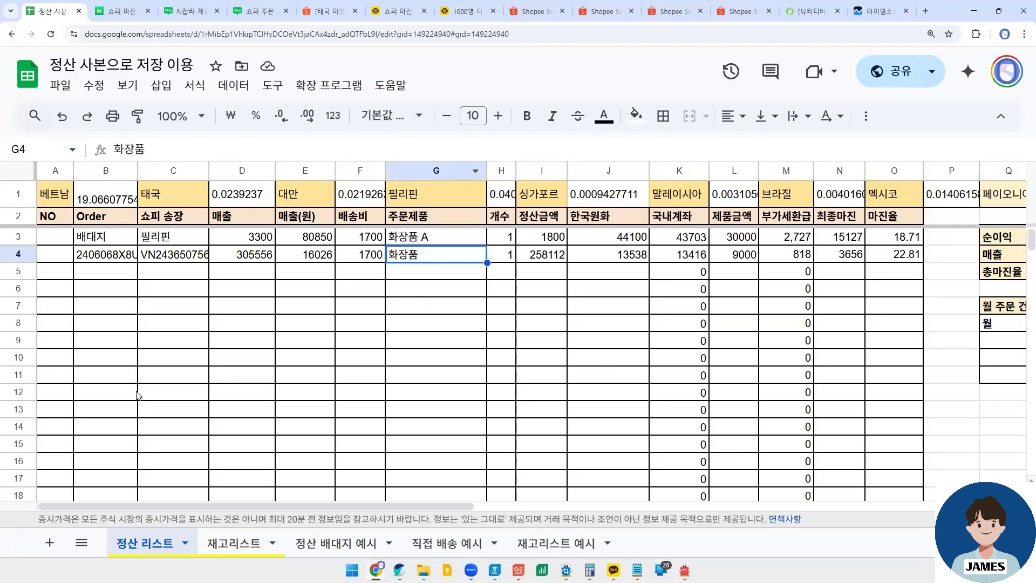
scroll(40, 479, down, 3)
scroll(43, 475, down, 3)
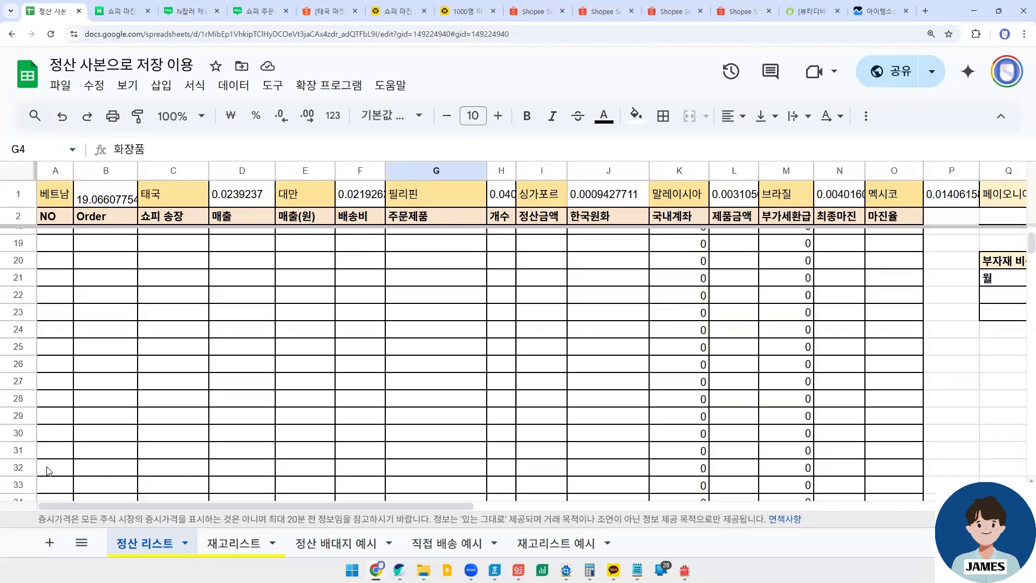
scroll(47, 470, down, 4)
click(18, 475)
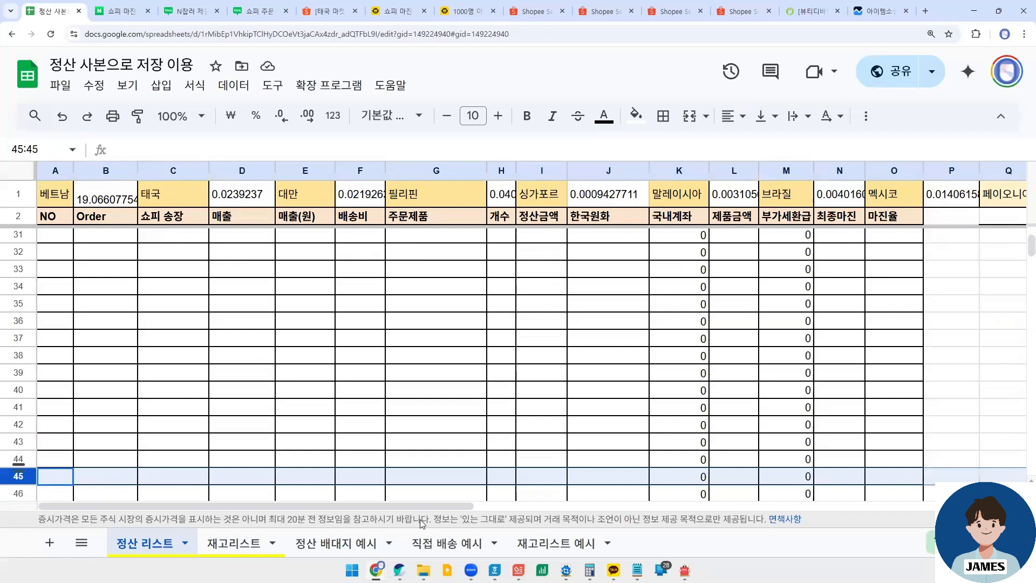
- Examine the start and end cells of the 주문건수 COUNT range in R9 without changing the formula
drag(469, 506, 701, 506)
scroll(623, 349, up, 4)
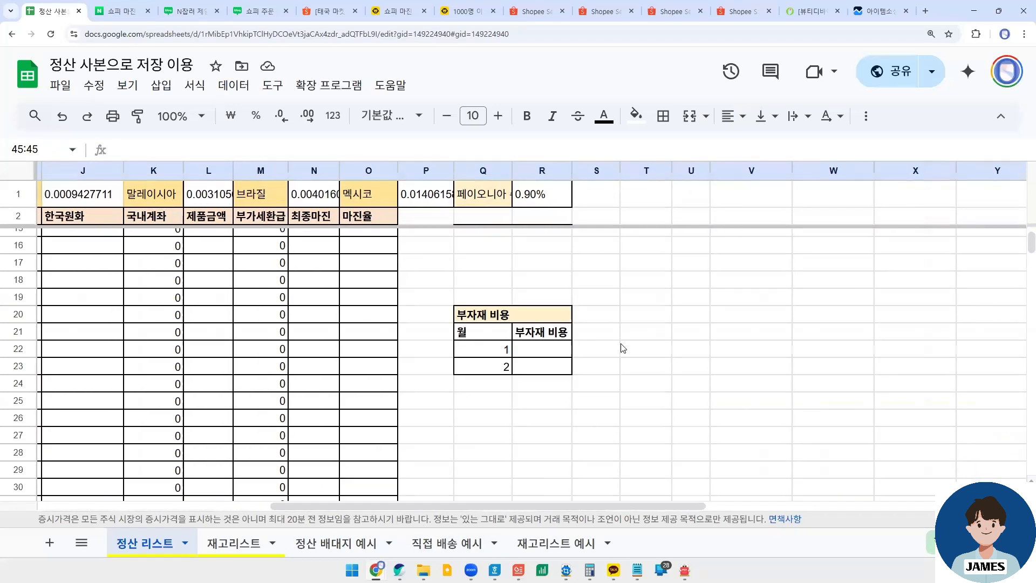
scroll(622, 349, up, 4)
click(548, 341)
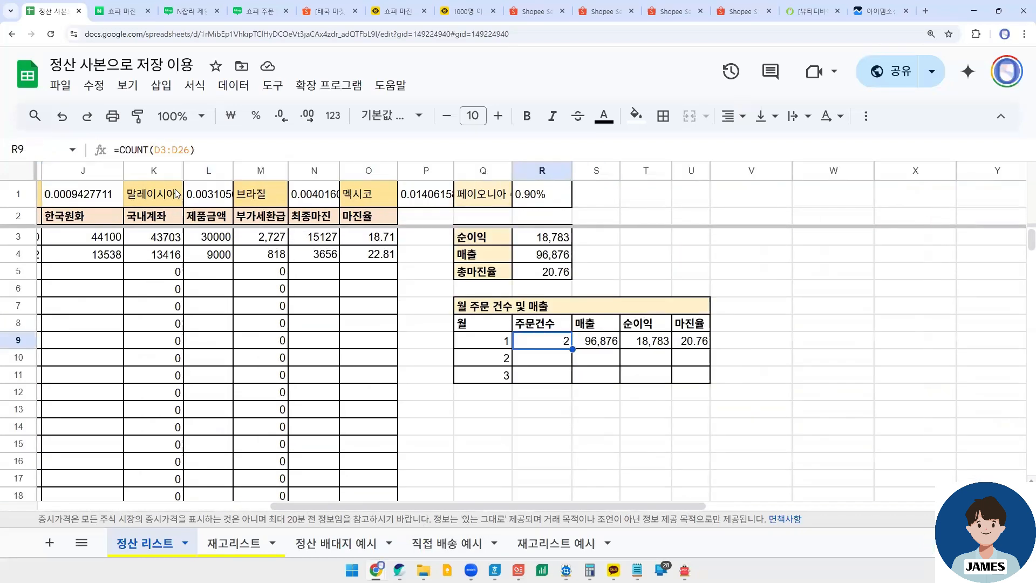
click(181, 148)
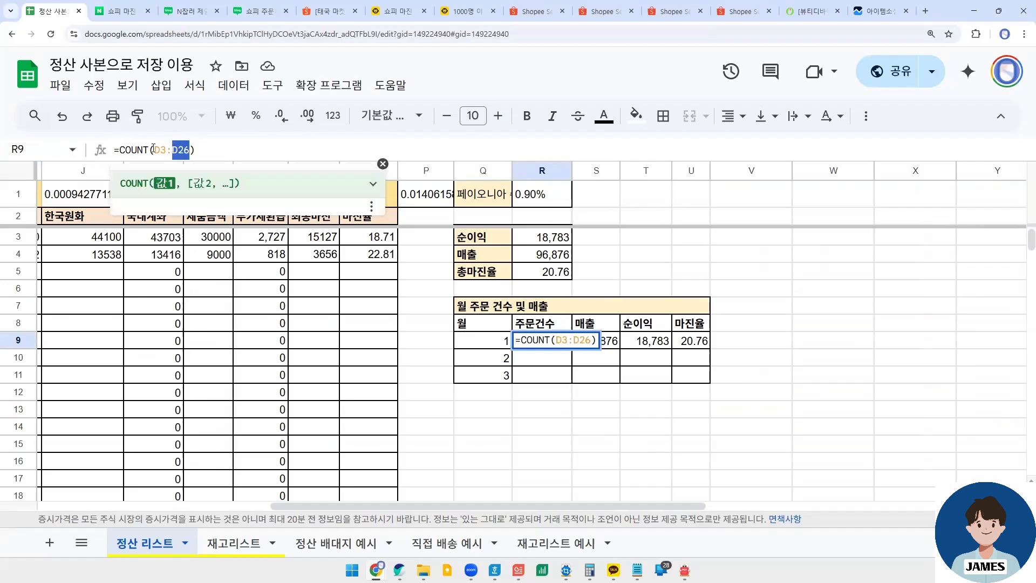
double_click(161, 150)
double_click(182, 150)
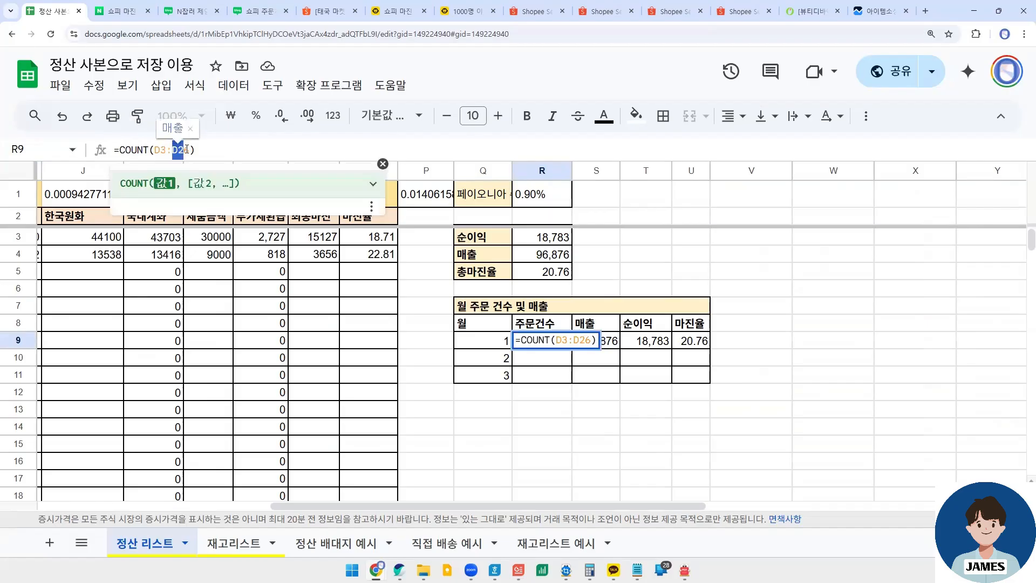
click(183, 149)
mouse_move(115, 150)
mouse_down()
mouse_move(150, 150)
mouse_move(119, 151)
mouse_up()
click(118, 150)
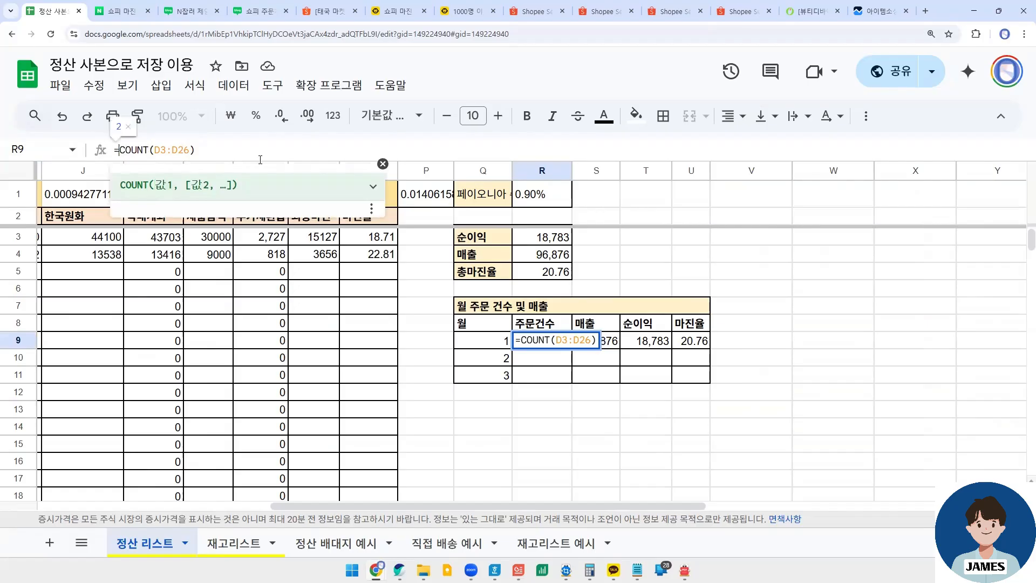
click(531, 361)
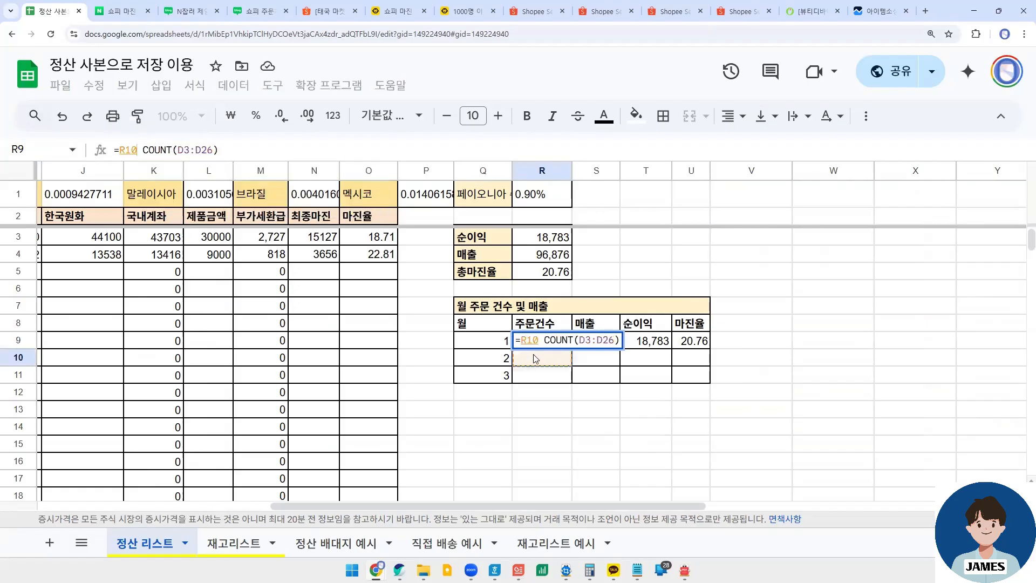
key(Escape)
- Examine the 매출 SUM formula in S9 and the 매출 entry of the order in row 3
click(594, 345)
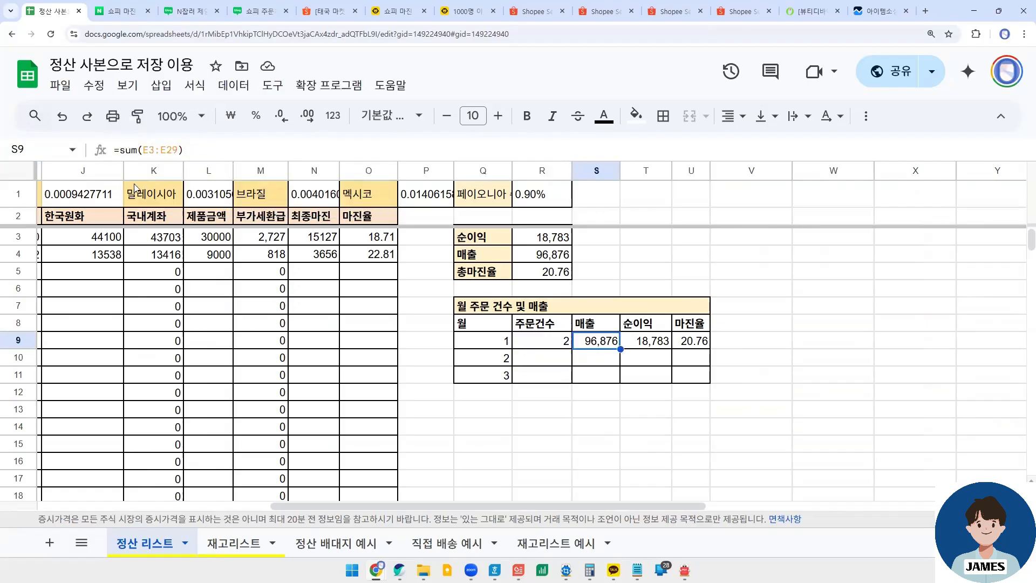
click(139, 151)
key(Escape)
drag(482, 505, 120, 378)
click(227, 241)
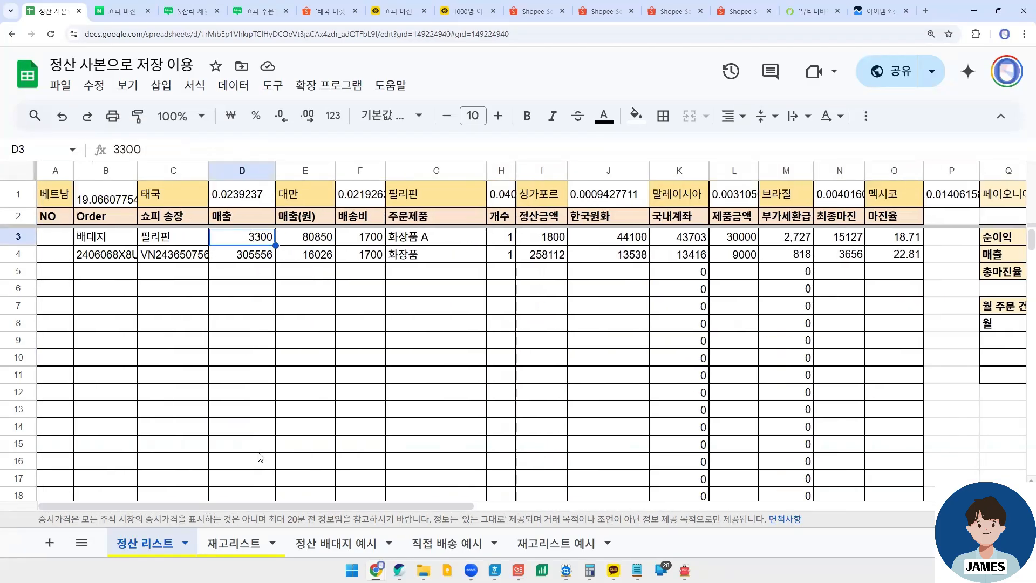
drag(244, 507, 524, 507)
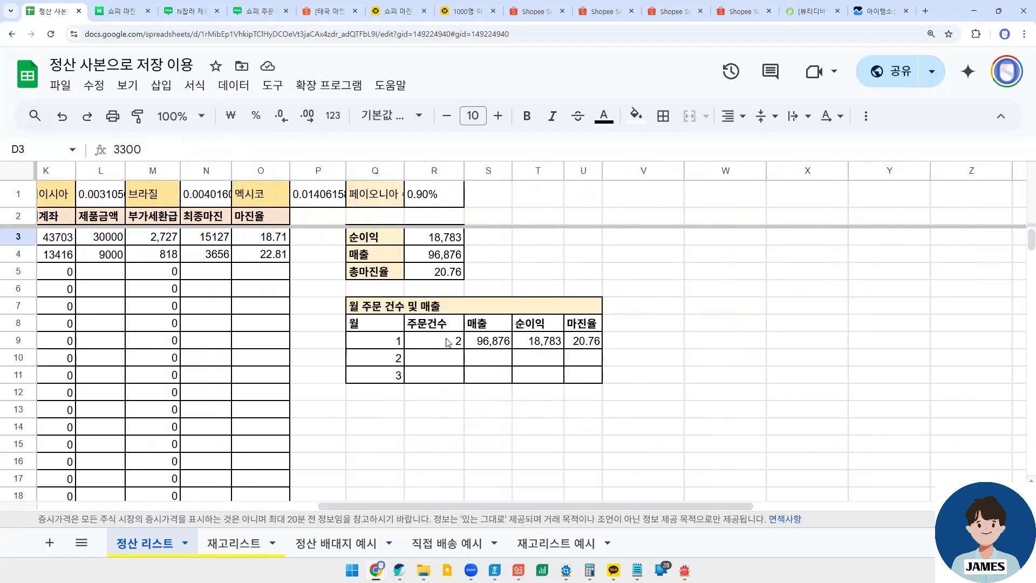
- Edit the end row of the 매출 SUM range in S9, using the 주문건수 COUNT range in R9 as reference
click(447, 342)
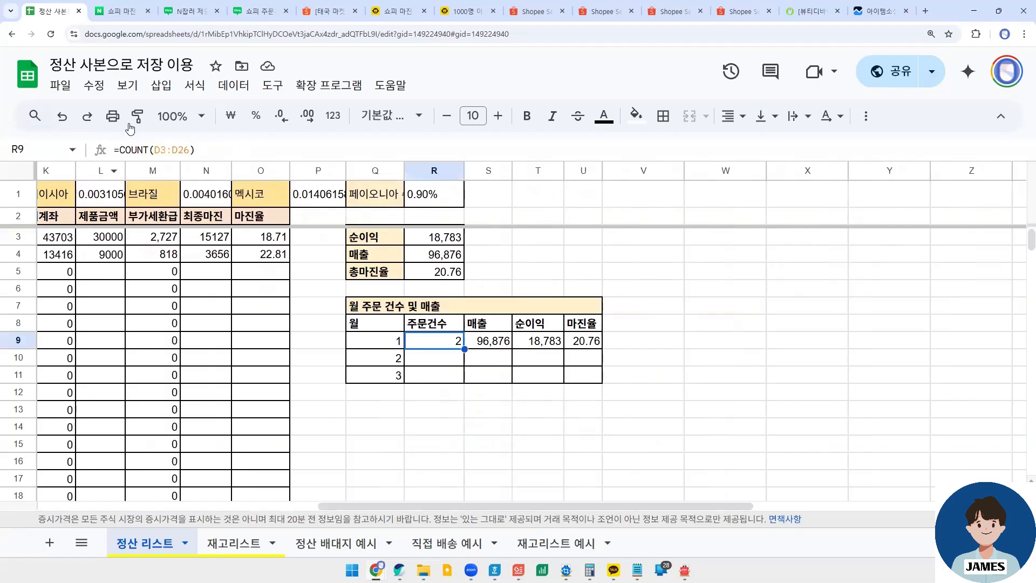
click(187, 152)
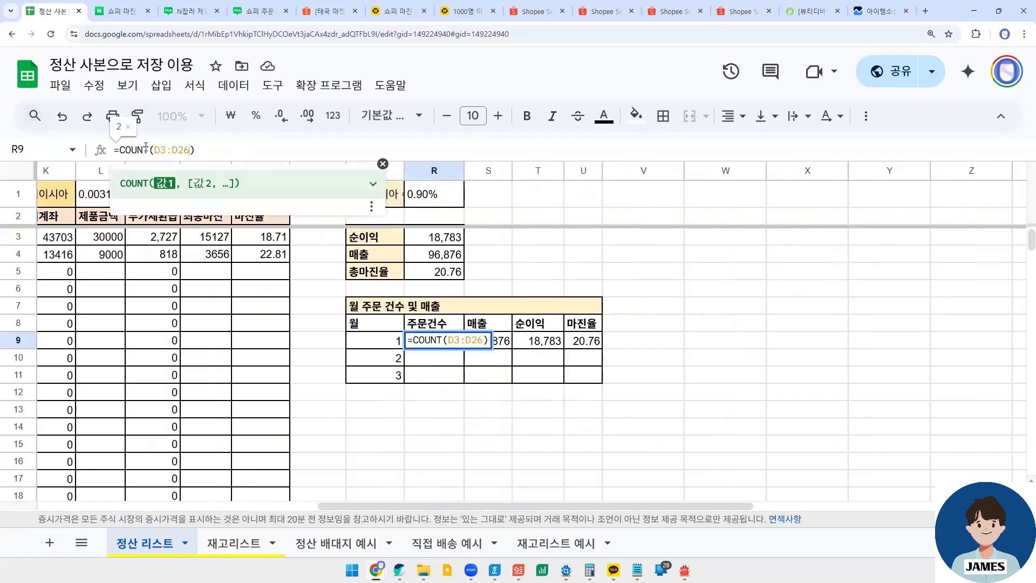
click(488, 345)
click(156, 152)
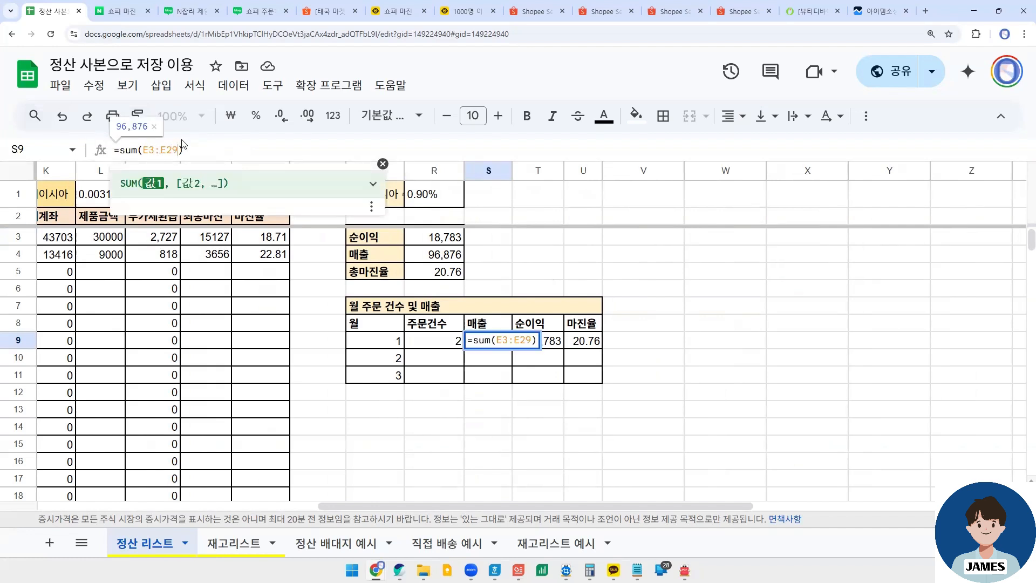
key(Return)
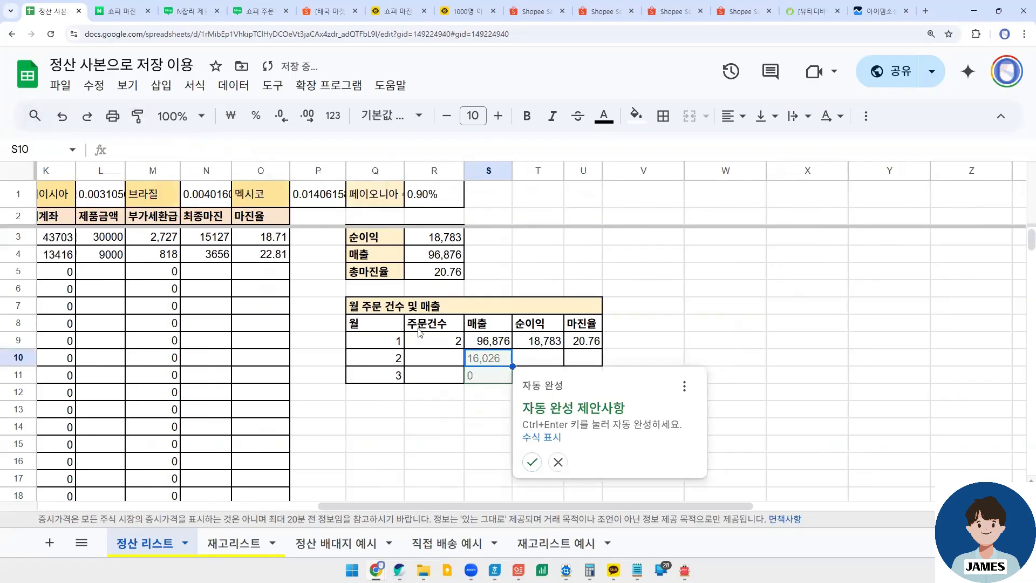
- Change the month 1 순이익 formula in T9 to =SUM(N3:N26)
click(529, 344)
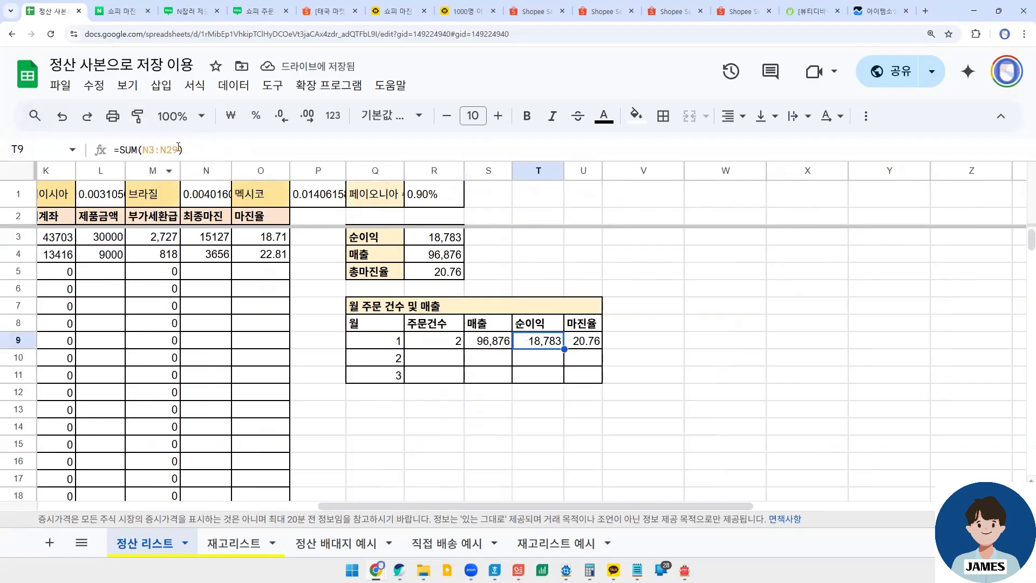
key(F2)
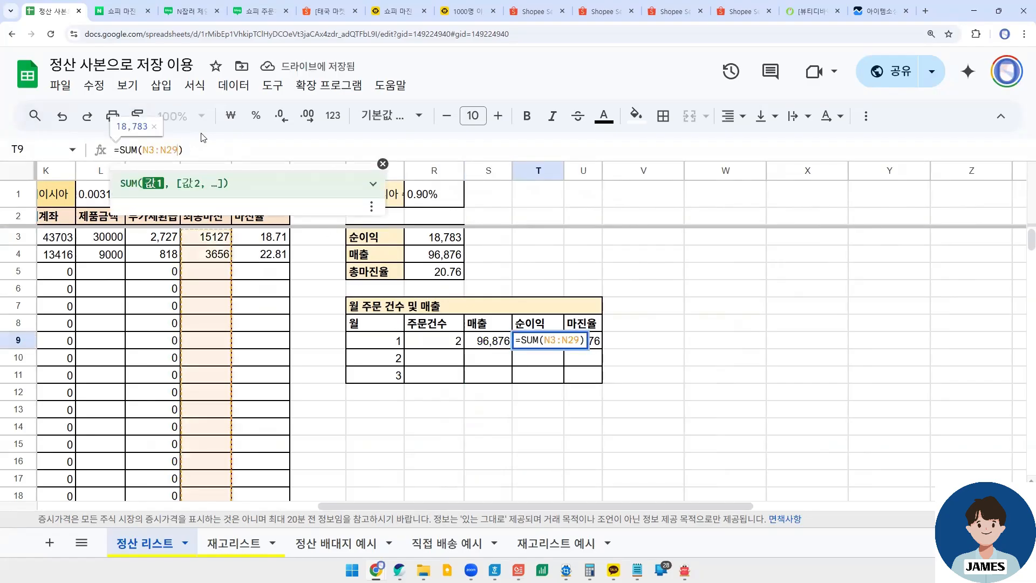
key(BackSpace)
text(6)
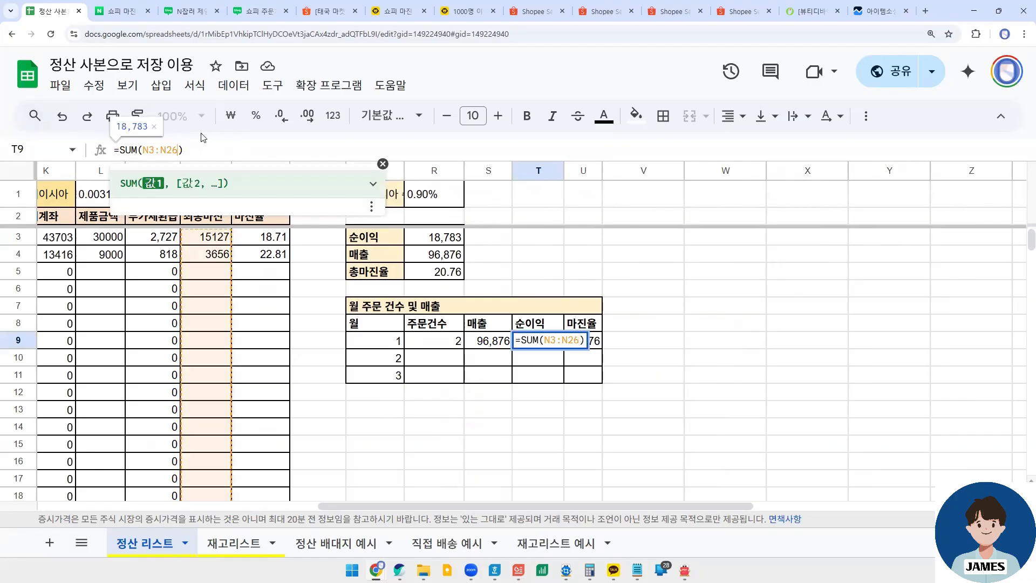
key(Return)
- Change the month 1 마진율 formula in U9 to =AVERAGE(O3:O26) and leave the autofill suggestion unused
click(583, 347)
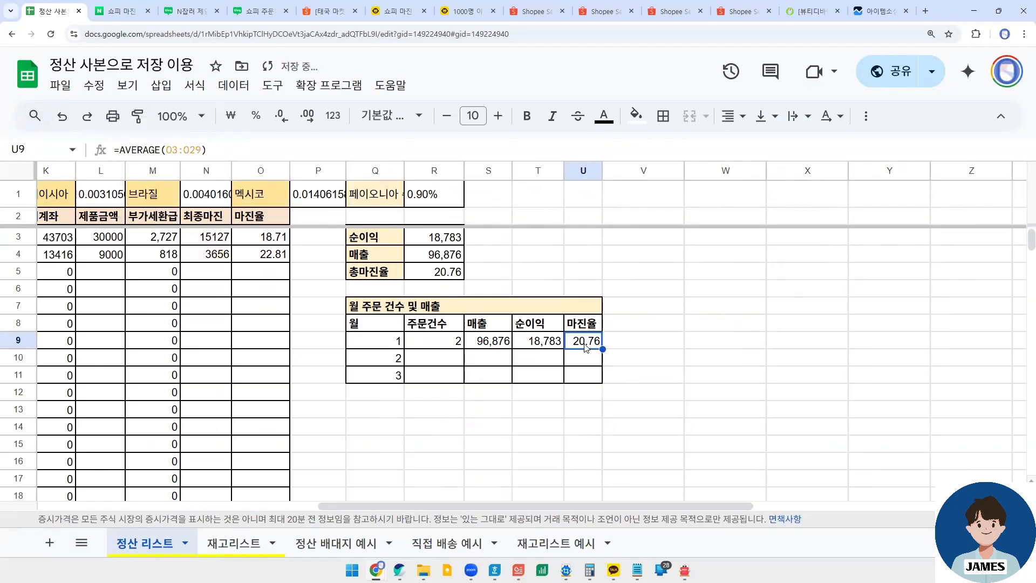
click(242, 148)
click(223, 142)
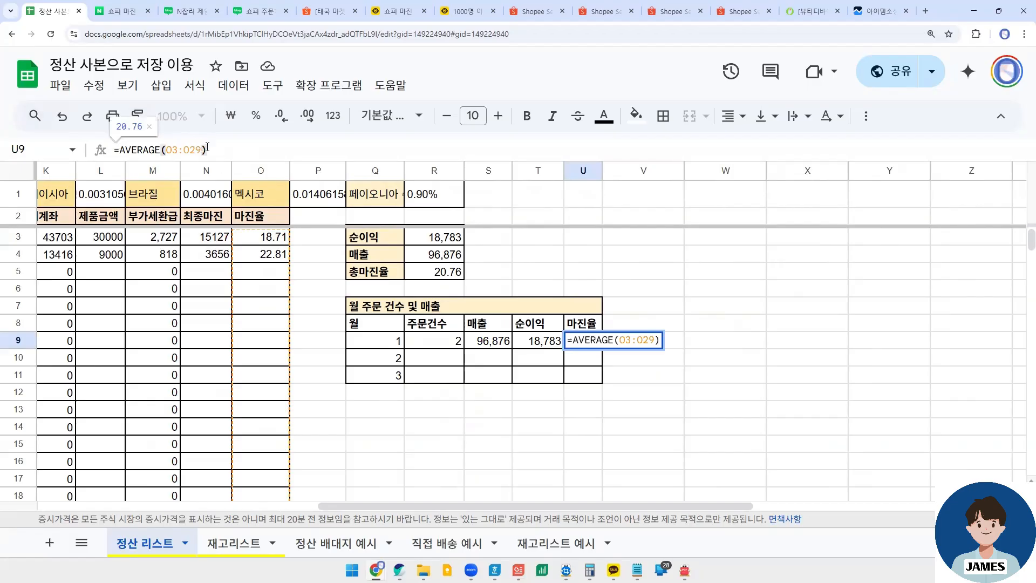
key(BackSpace)
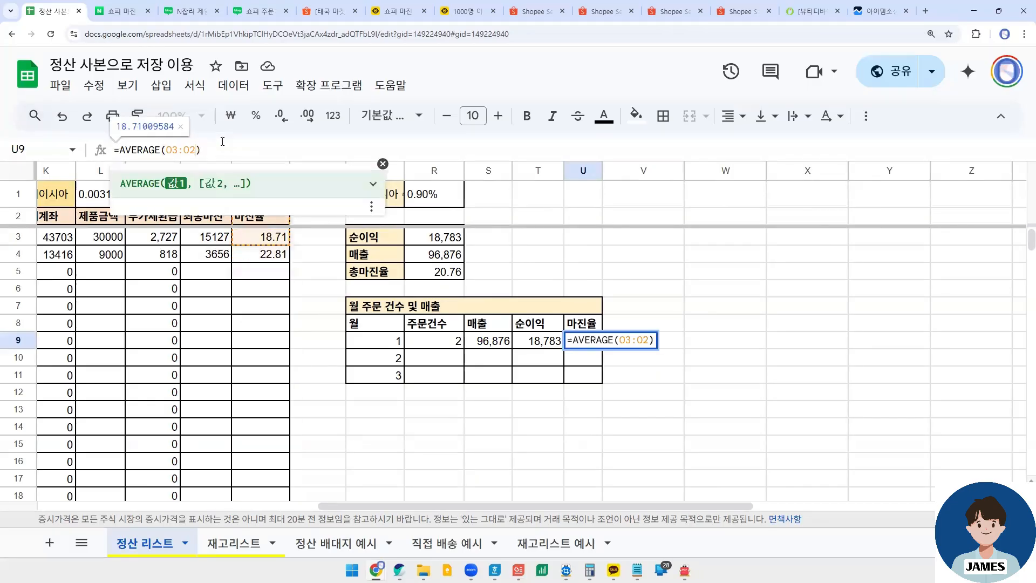
text(6)
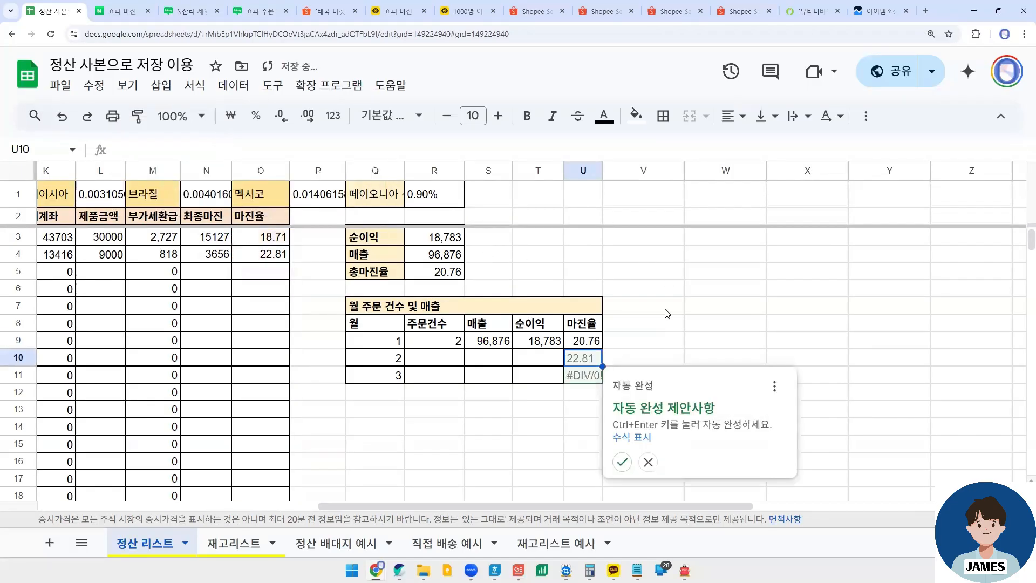
click(666, 306)
- Review the month 1 results and the empty month 2 and month 3 rows of the monthly table
drag(424, 348, 583, 341)
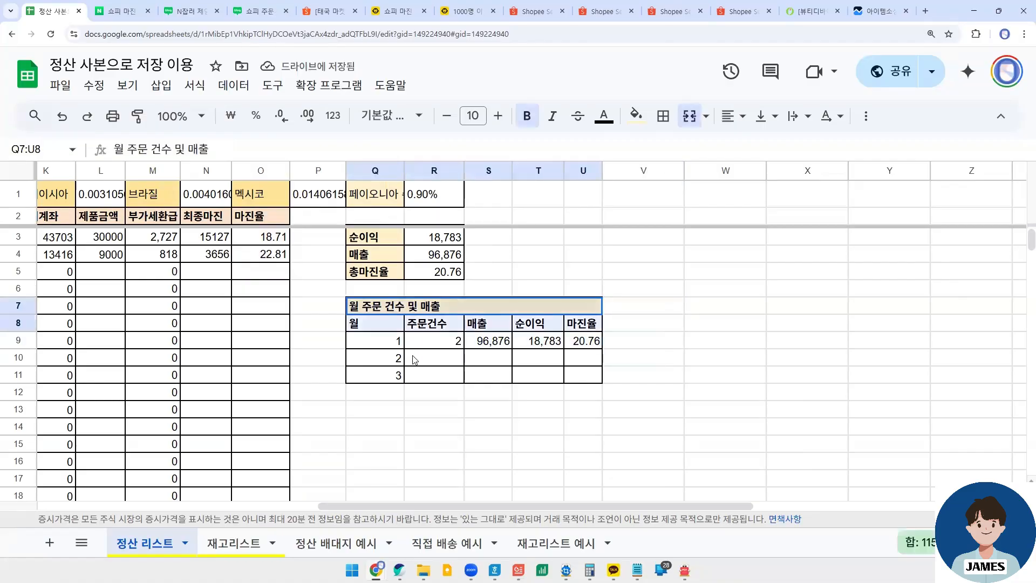
click(414, 375)
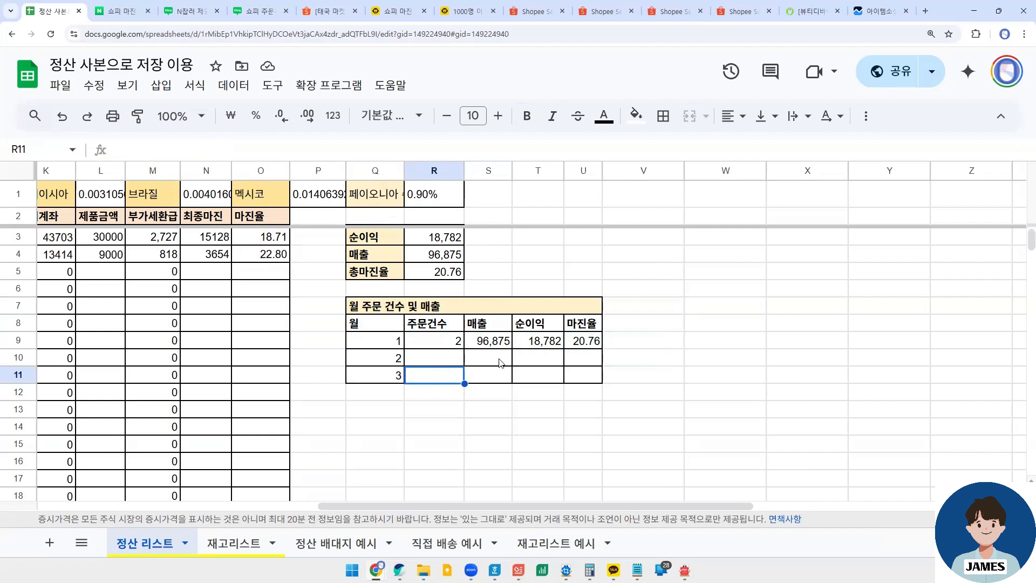
drag(434, 358, 588, 359)
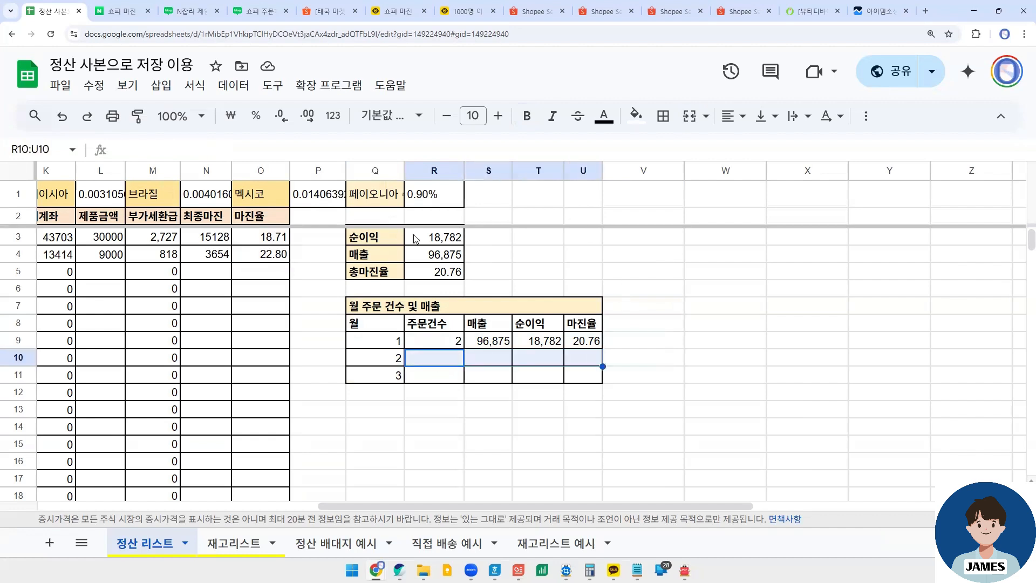
- Examine the overall 순이익, 매출 and 총마진율 formulas in R3:R5, including the end row of the AVERAGE range
click(439, 239)
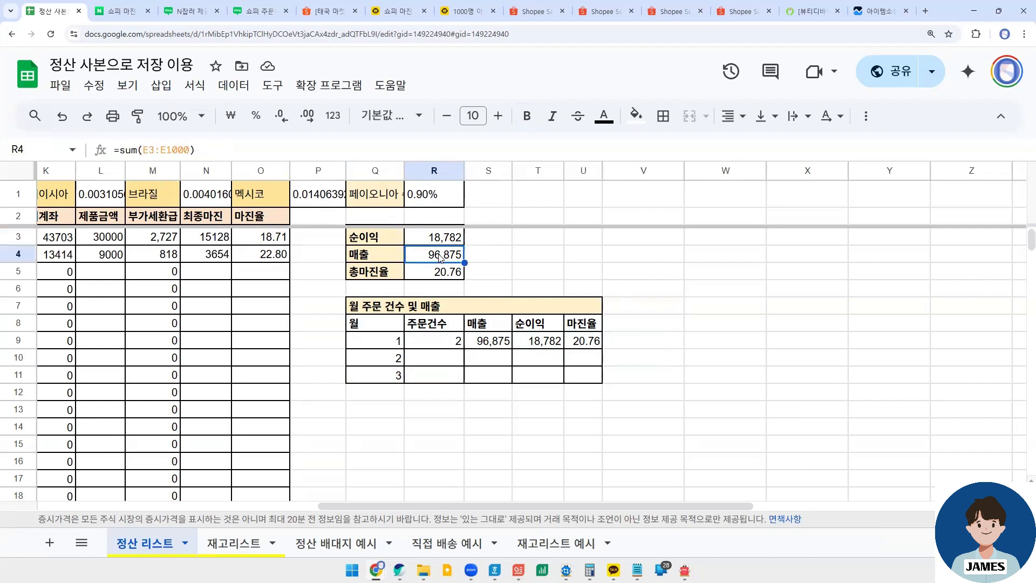
click(441, 258)
click(446, 240)
click(441, 272)
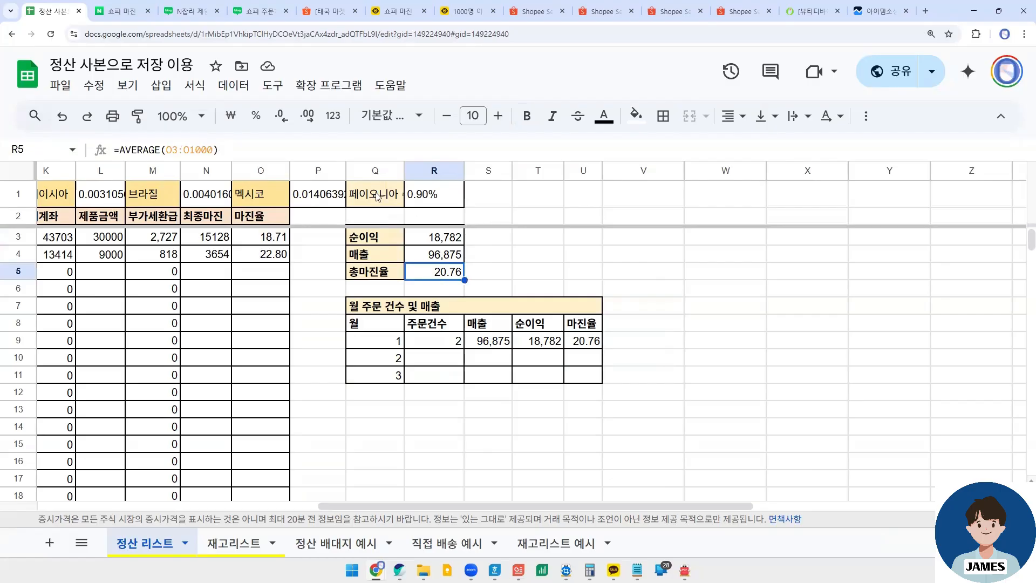
mouse_move(215, 150)
mouse_down()
mouse_move(192, 150)
mouse_move(212, 151)
mouse_up()
click(438, 257)
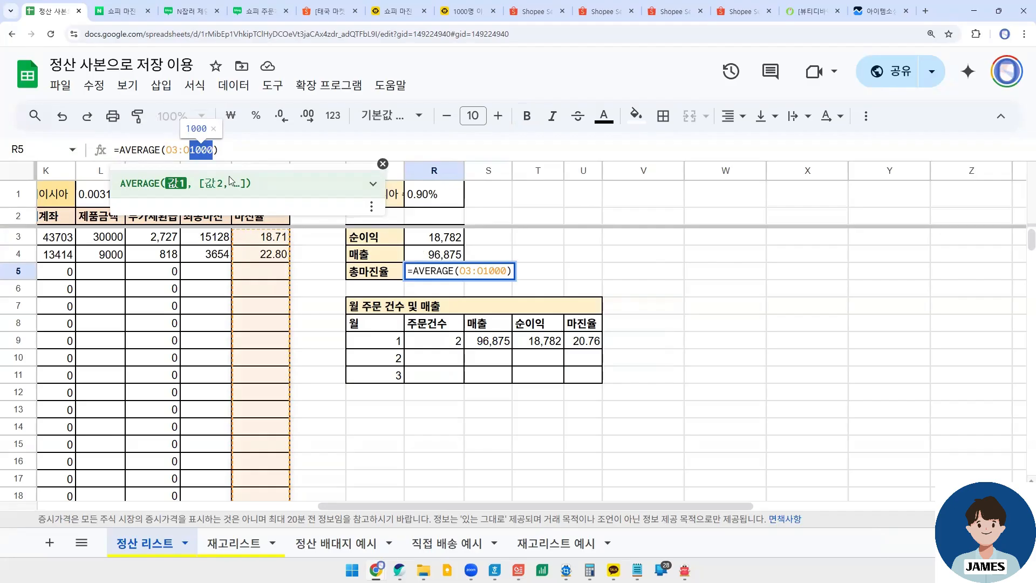
click(184, 150)
- Inspect the SUM range and the subtracted R22 term in the overall 순이익 formula in R3, leaving the formula unedited
click(439, 244)
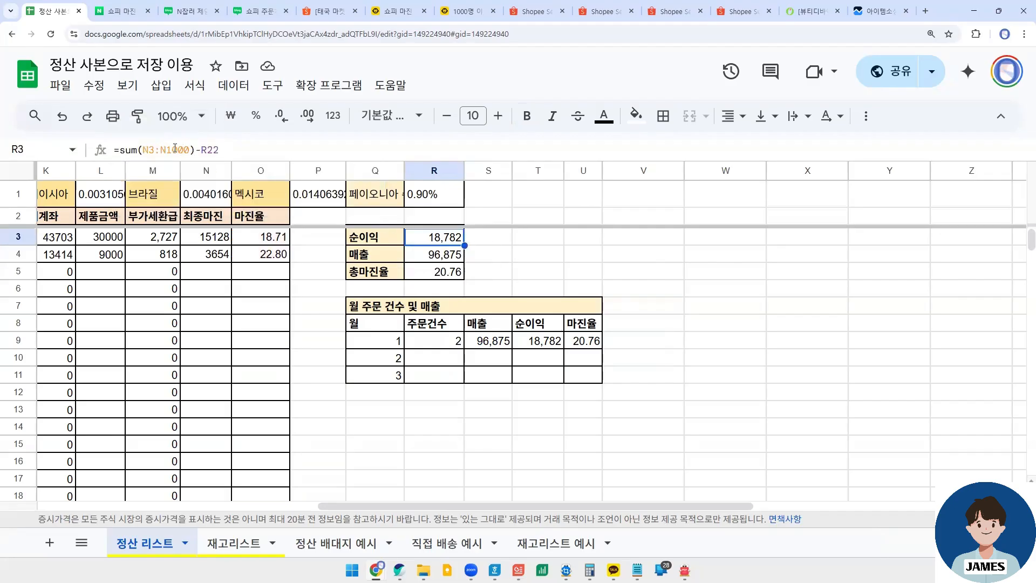
click(179, 146)
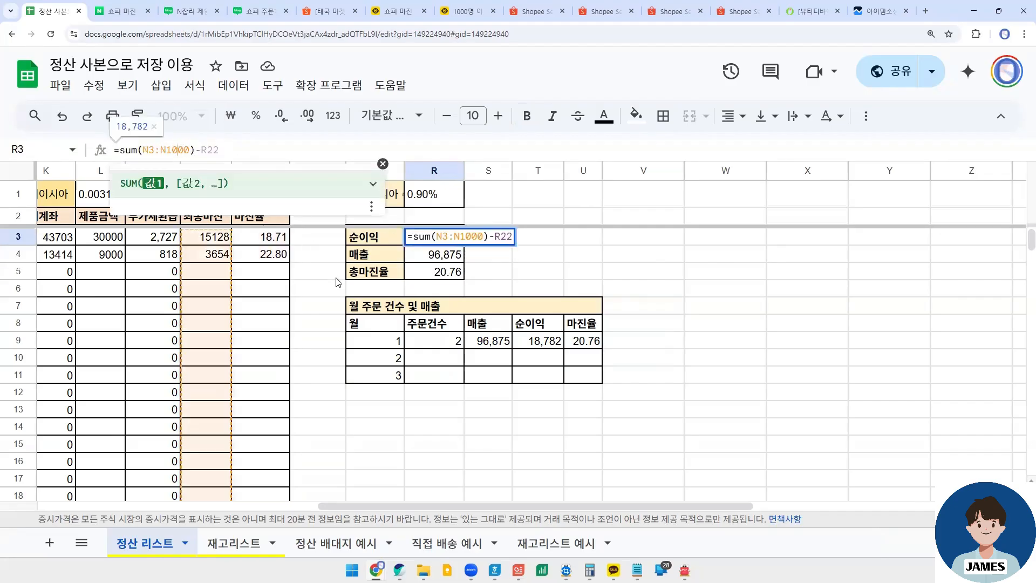
key(Escape)
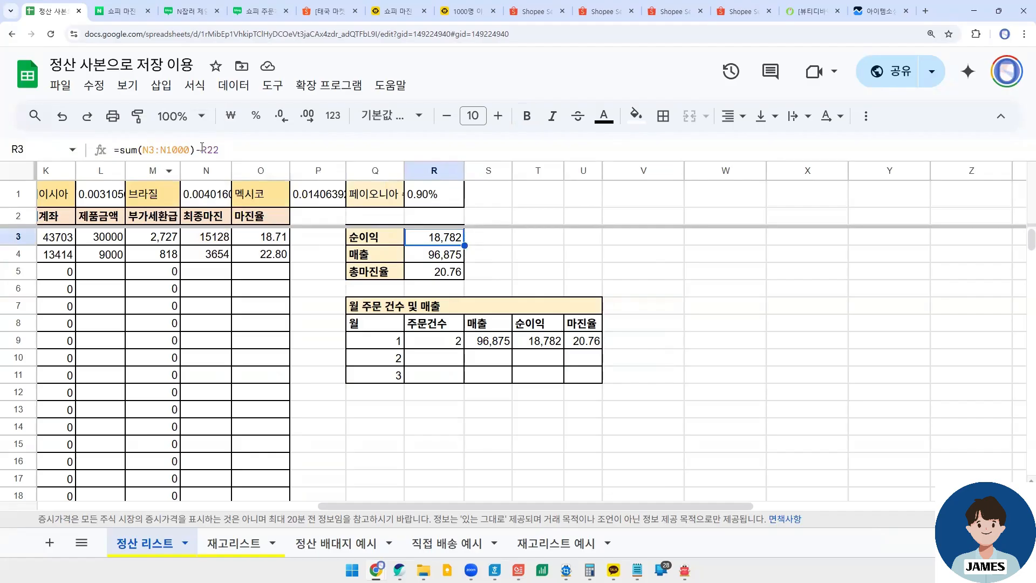
click(202, 149)
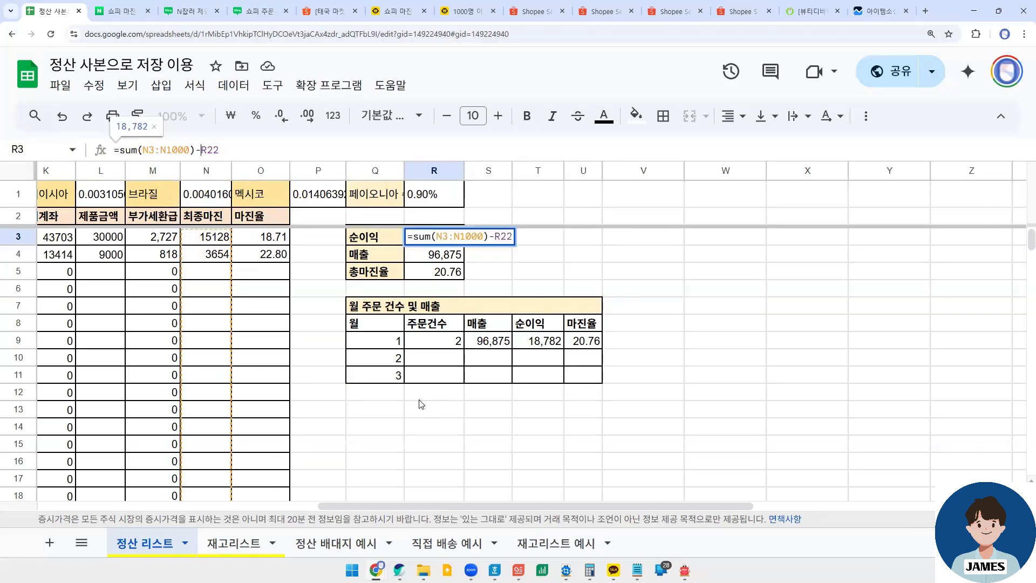
scroll(413, 404, down, 5)
scroll(417, 387, up, 3)
scroll(417, 386, up, 1)
key(ctrl+minus)
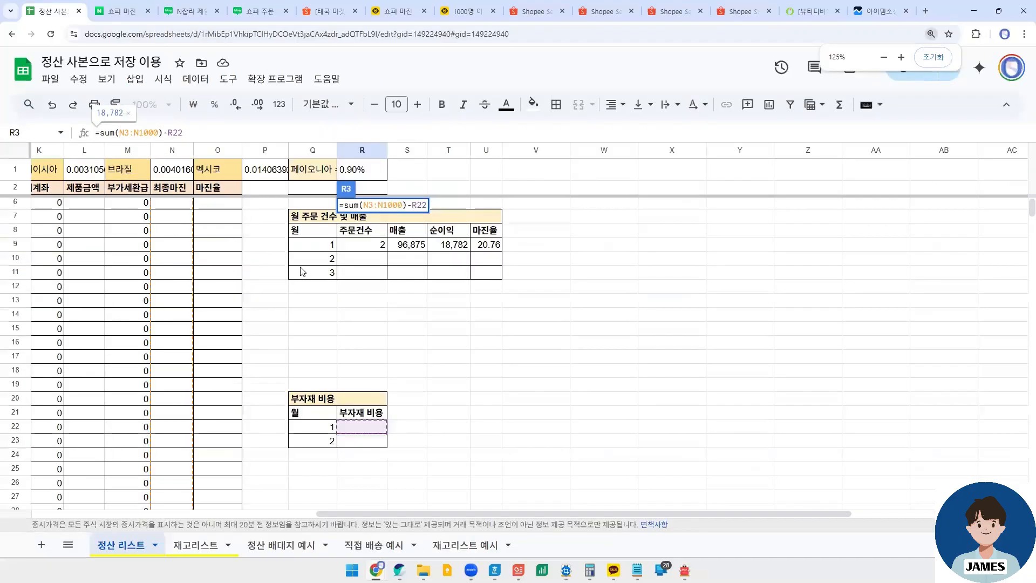
click(356, 220)
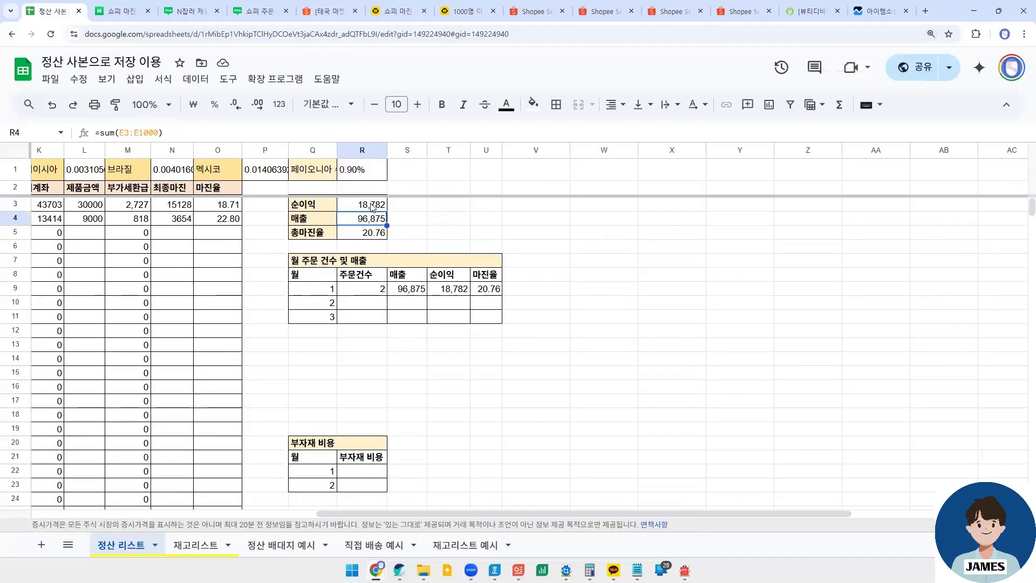
- Trace the R22 reference from the 순이익 formula to the month 1 cell of the 부자재 비용 table
click(372, 208)
click(174, 135)
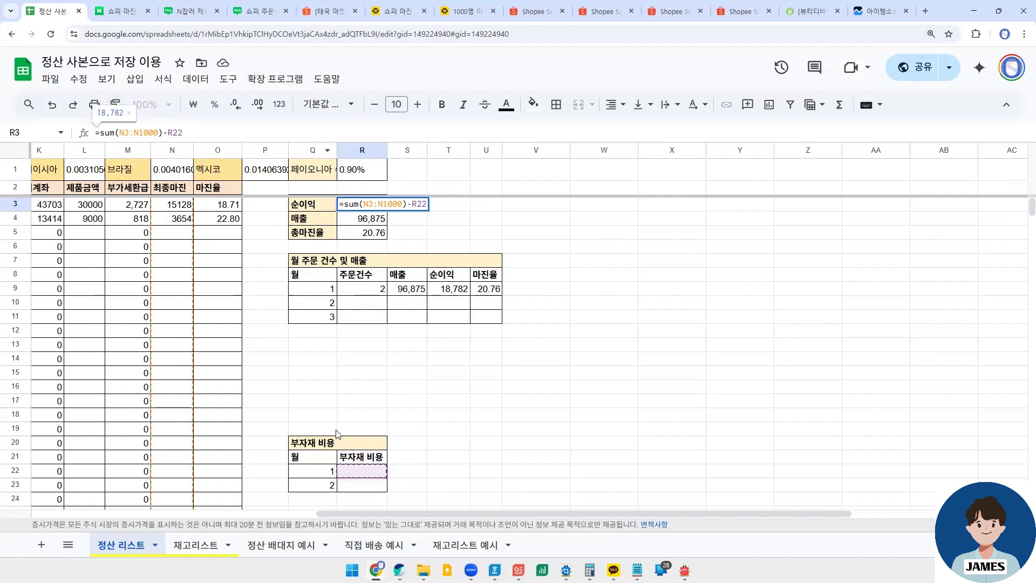
click(342, 456)
click(362, 477)
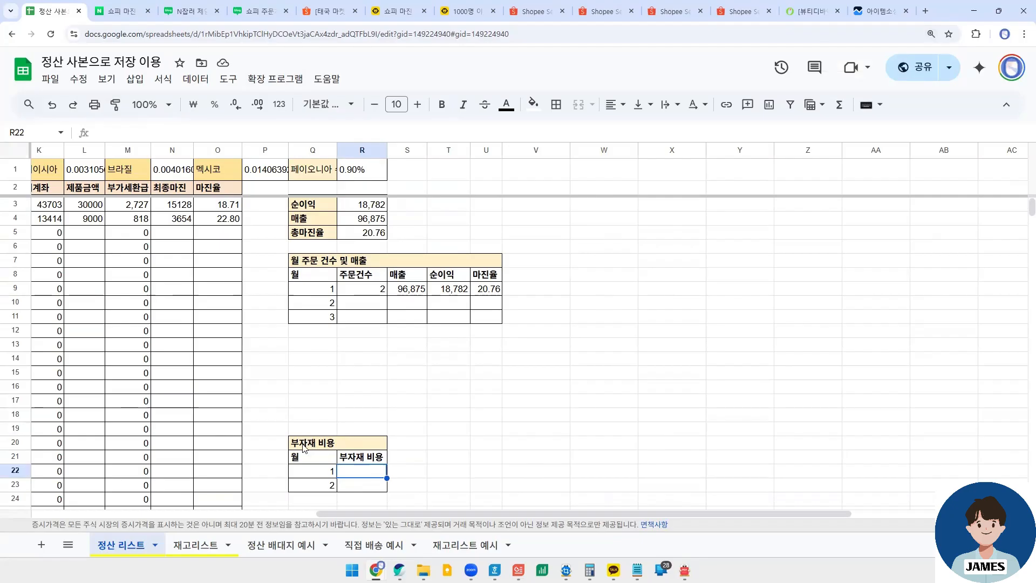
click(334, 448)
- Enter a trial month 1 부자재 비용 of 20000 in R22 and check its effect on the overall 순이익 in R3
click(362, 471)
double_click(364, 472)
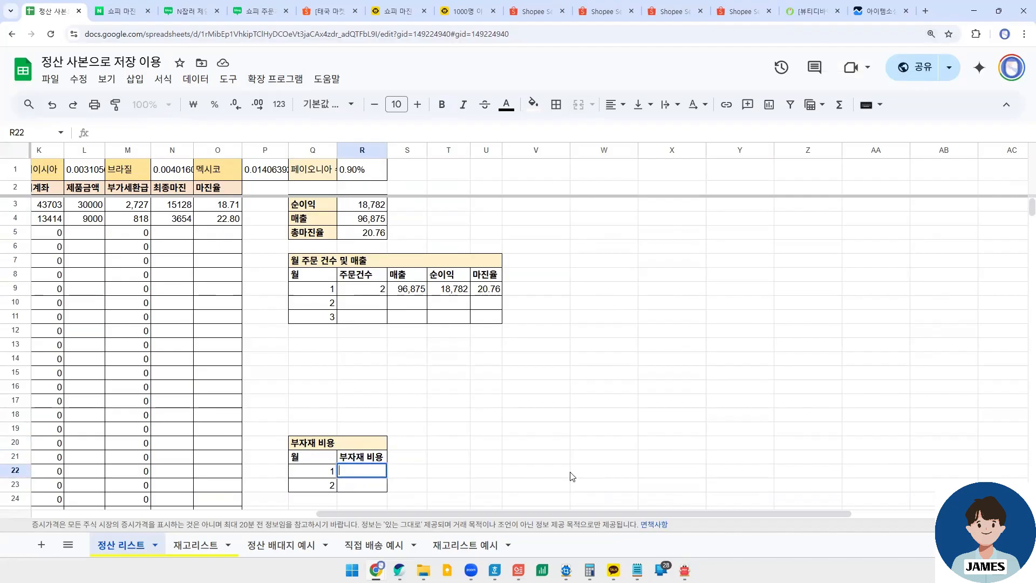
text(20000)
key(Return)
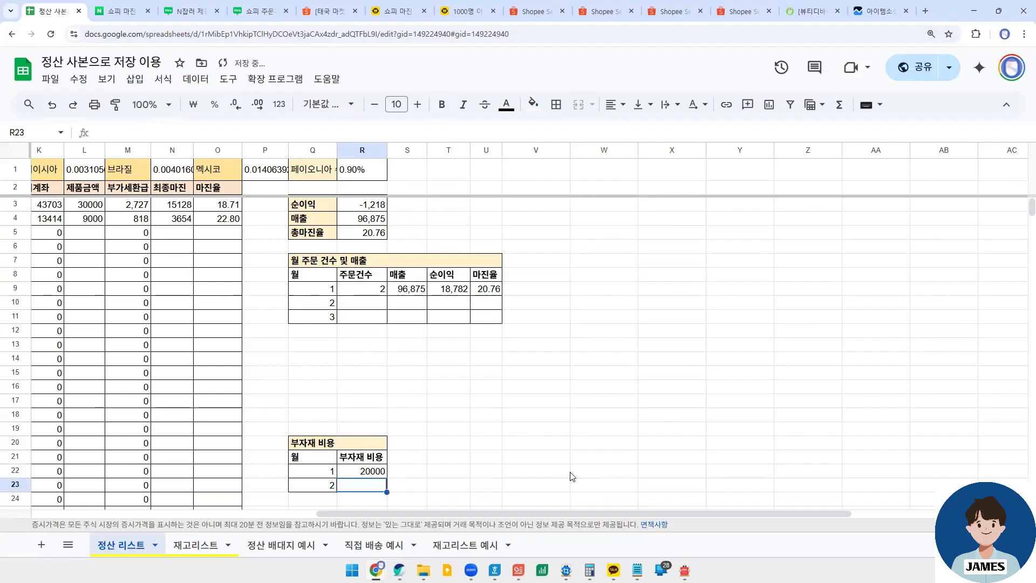
click(380, 208)
drag(367, 515, 77, 507)
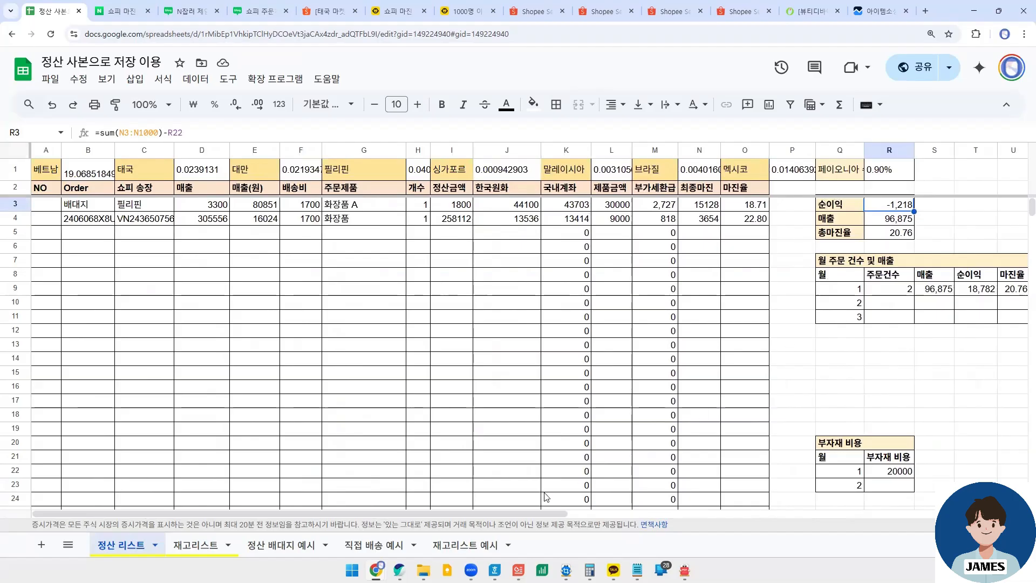
drag(520, 513, 777, 513)
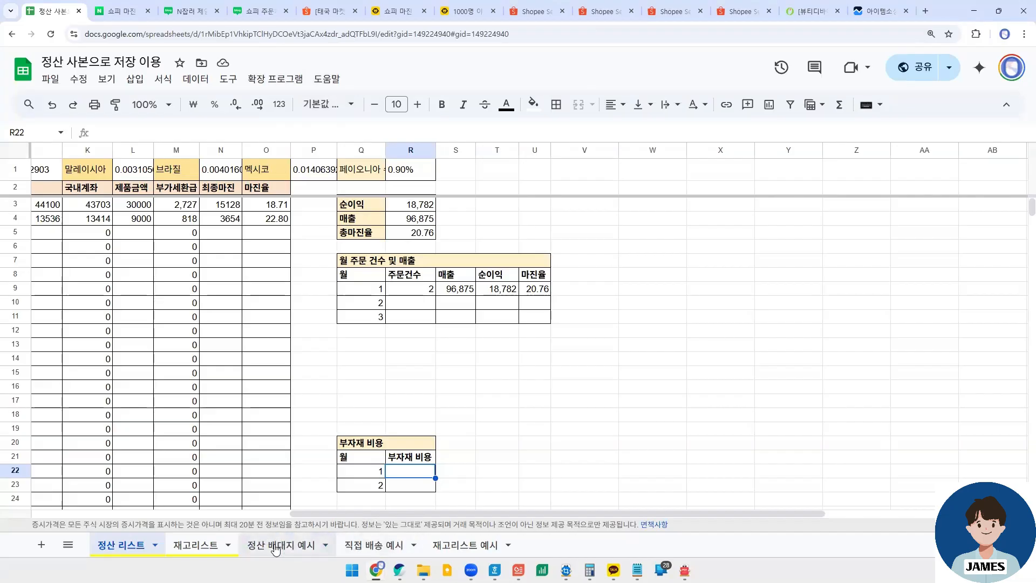
- Open the 정산 배대지 예시 sheet and review how the Order and 쇼피 송장 columns are filled in the example rows
click(275, 546)
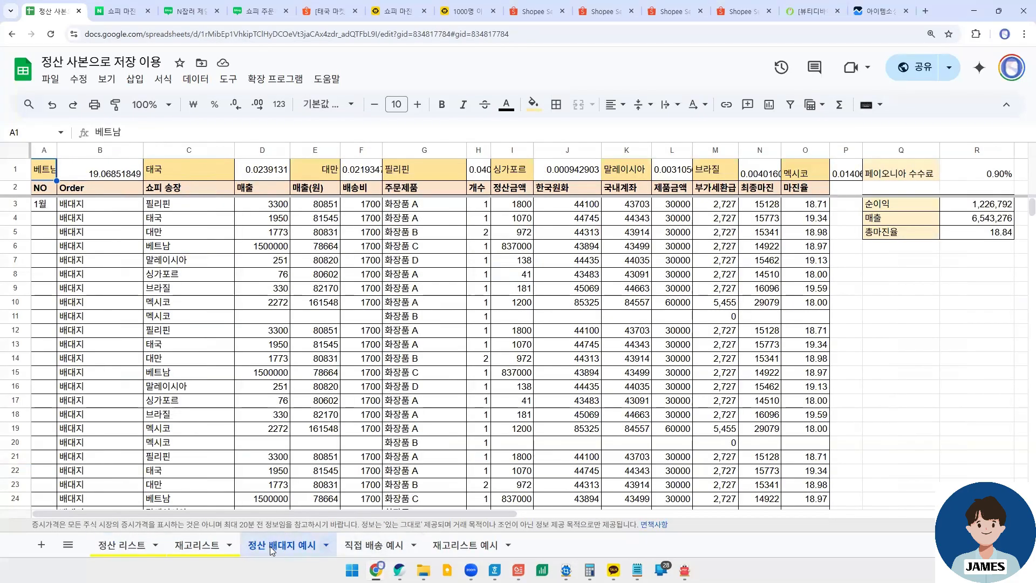
click(107, 204)
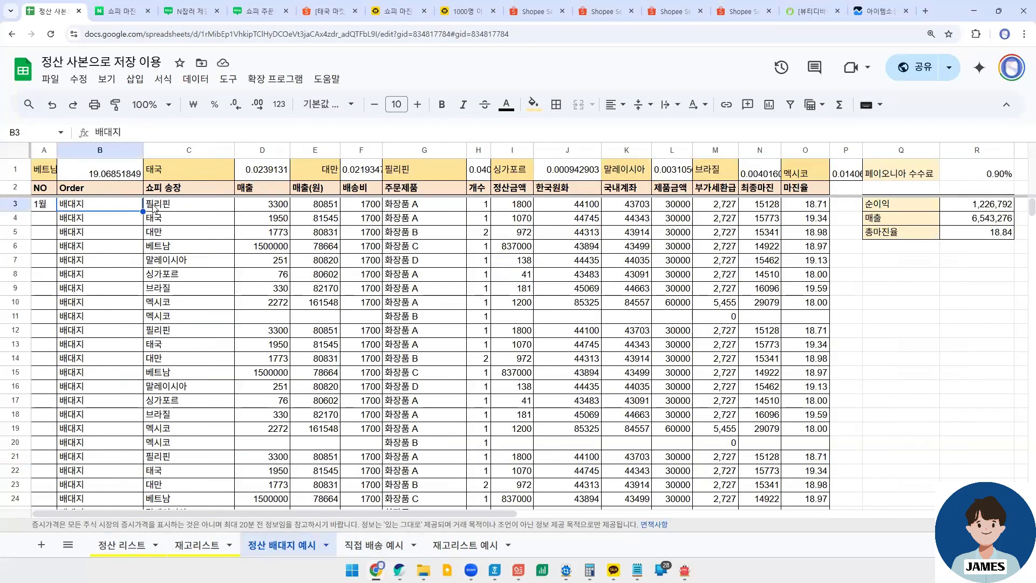
drag(192, 204, 138, 246)
click(194, 205)
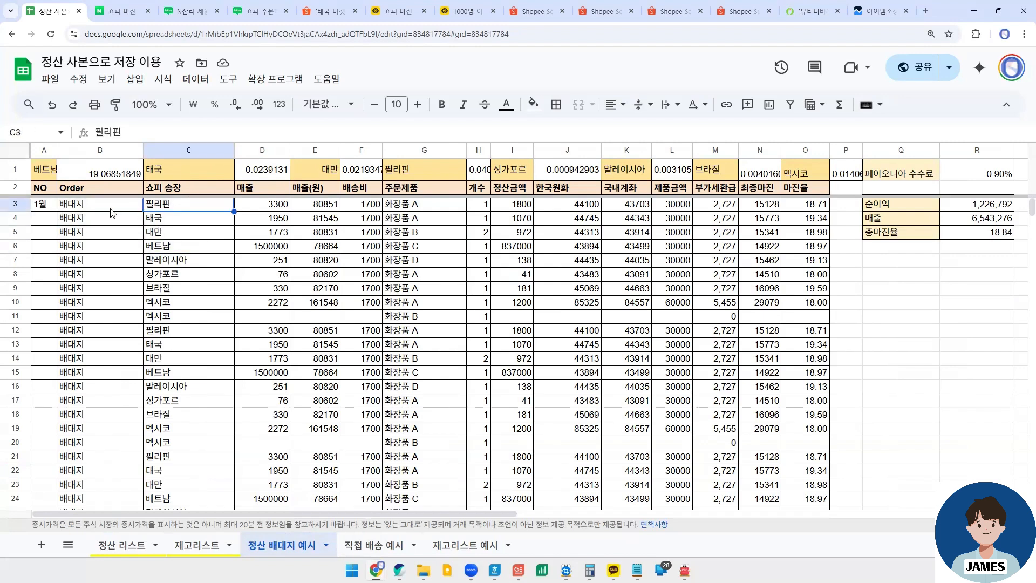
click(208, 216)
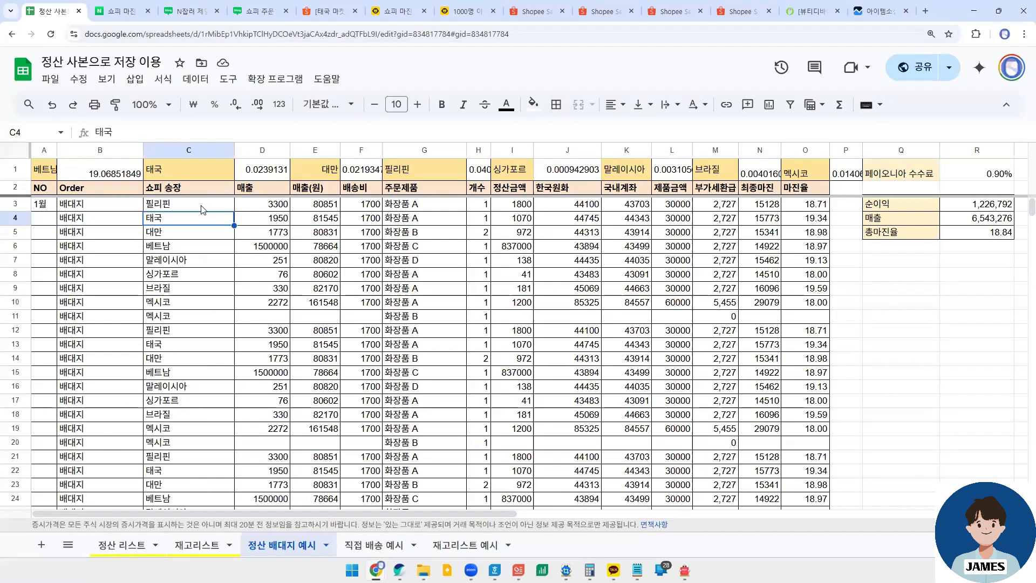
click(200, 205)
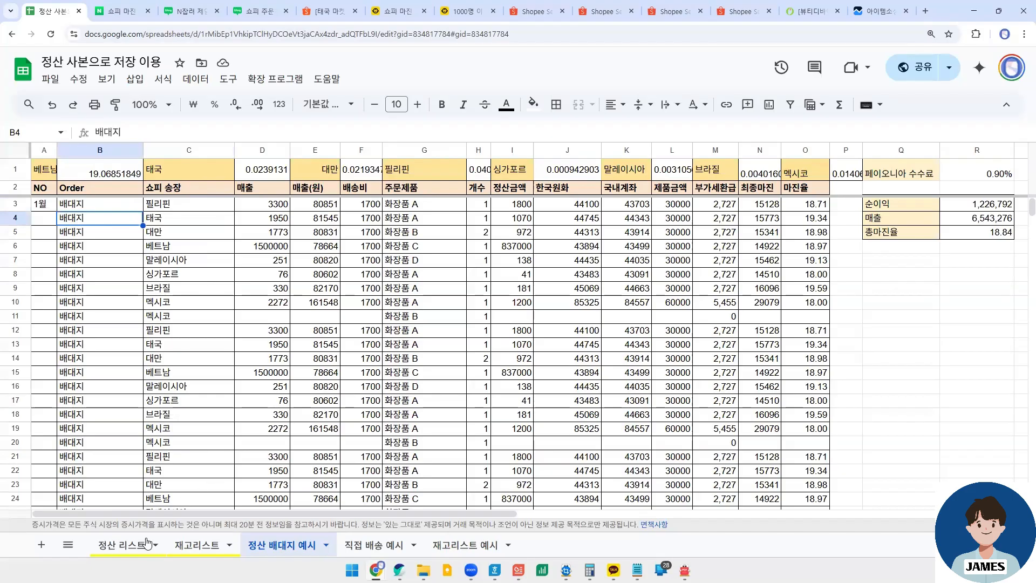
- Return to the 정산 리스트 sheet and examine the order number and Shopee invoice entries in row 4 for comparison
click(123, 545)
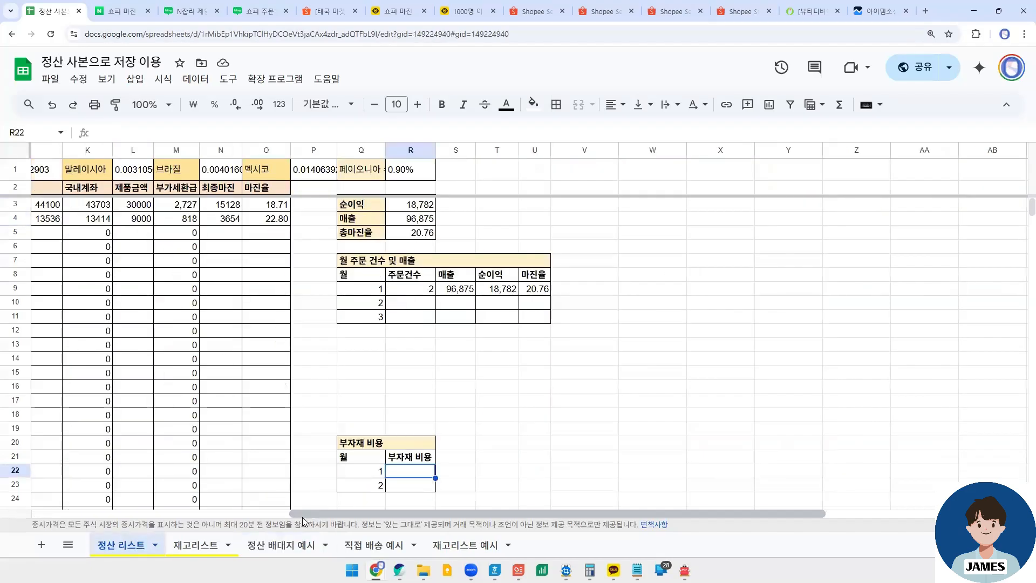
drag(321, 513, 62, 513)
click(96, 222)
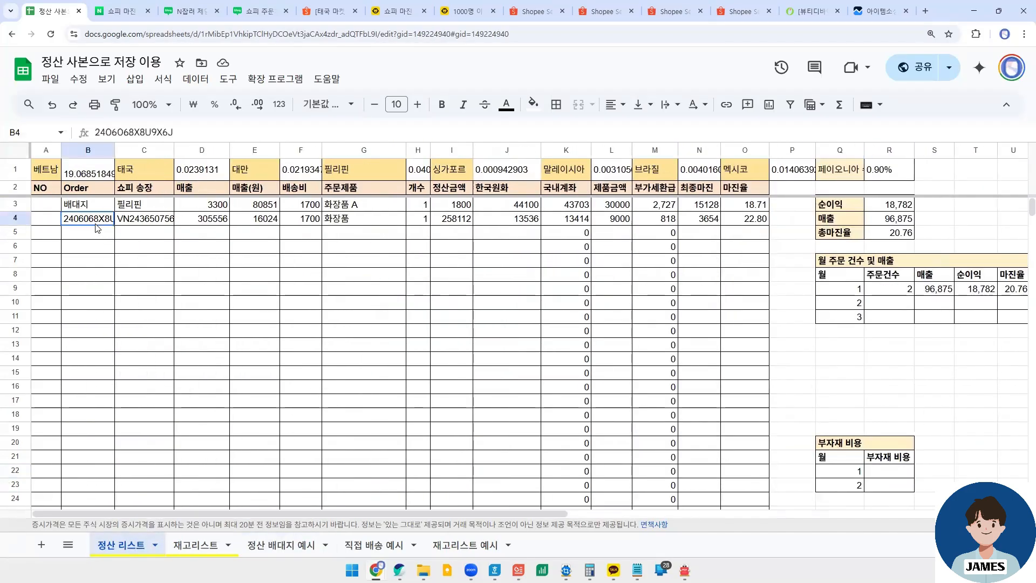
click(159, 219)
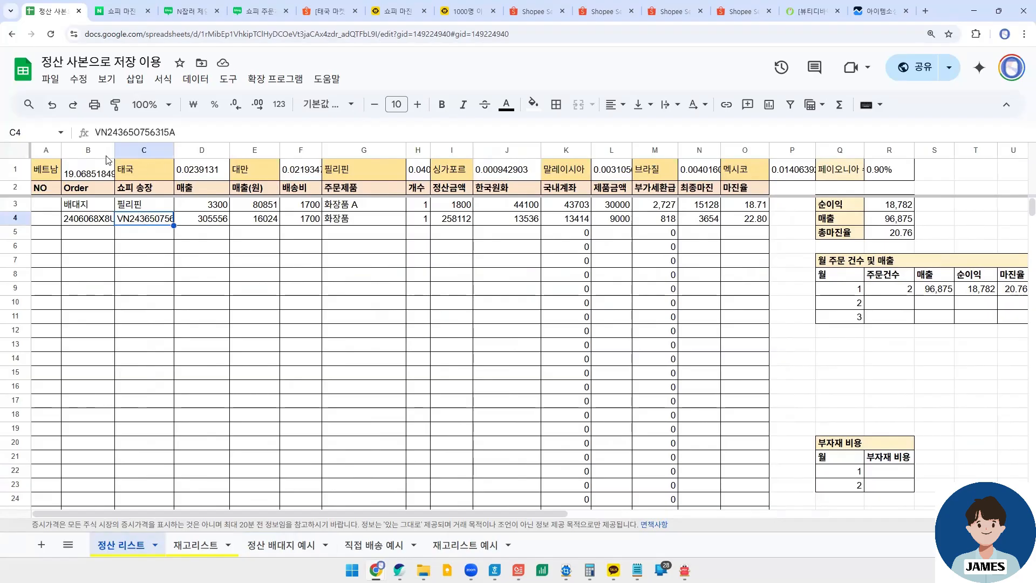
click(69, 188)
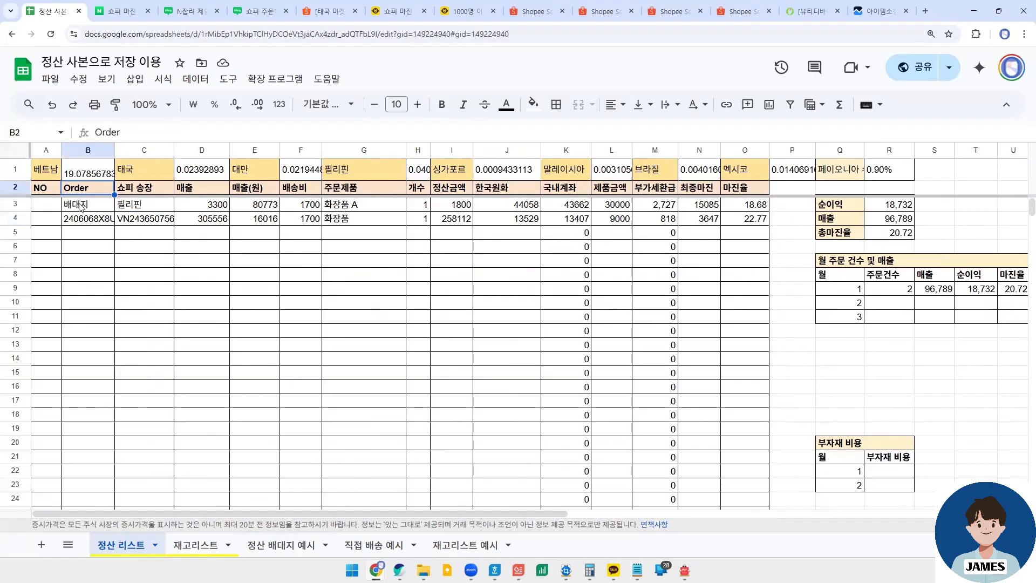
click(69, 219)
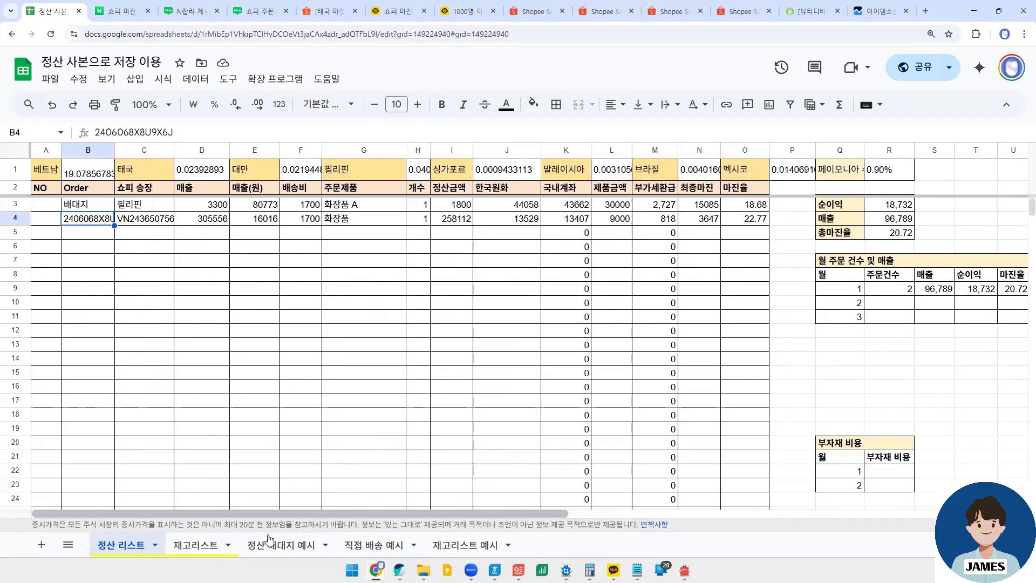
- Reopen the 정산 배대지 예시 sheet and check the 배송비 entry of the first order row
click(281, 544)
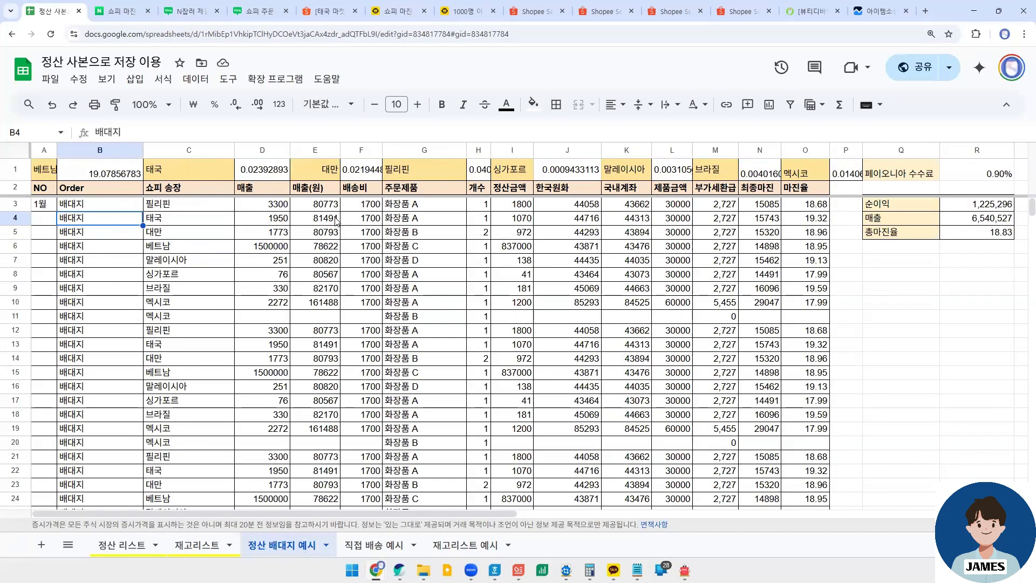
click(378, 205)
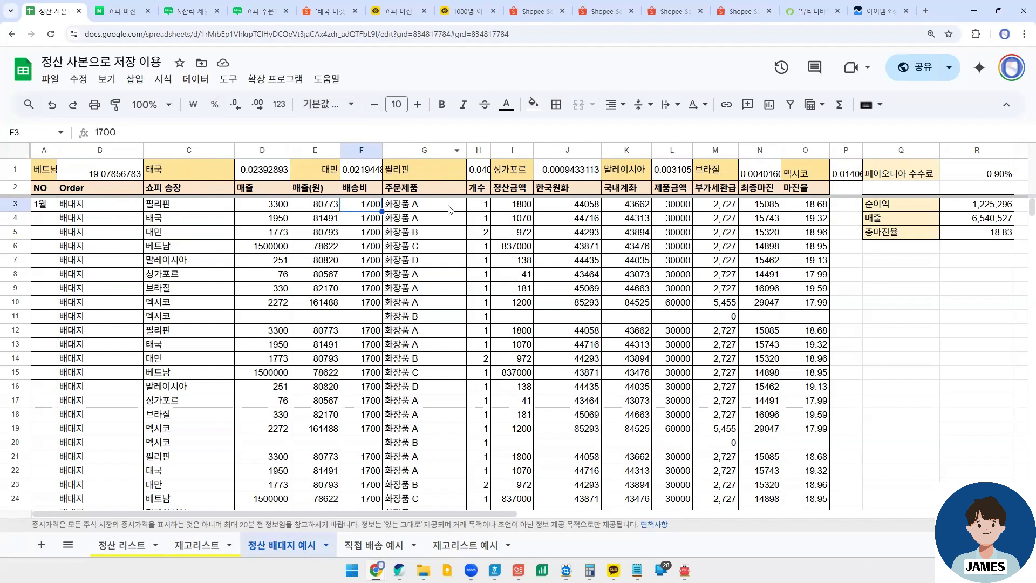
- Open the 직접 배송 예시 sheet and examine the 배송비 entry in F3 and the first group of month 1 orders
click(356, 546)
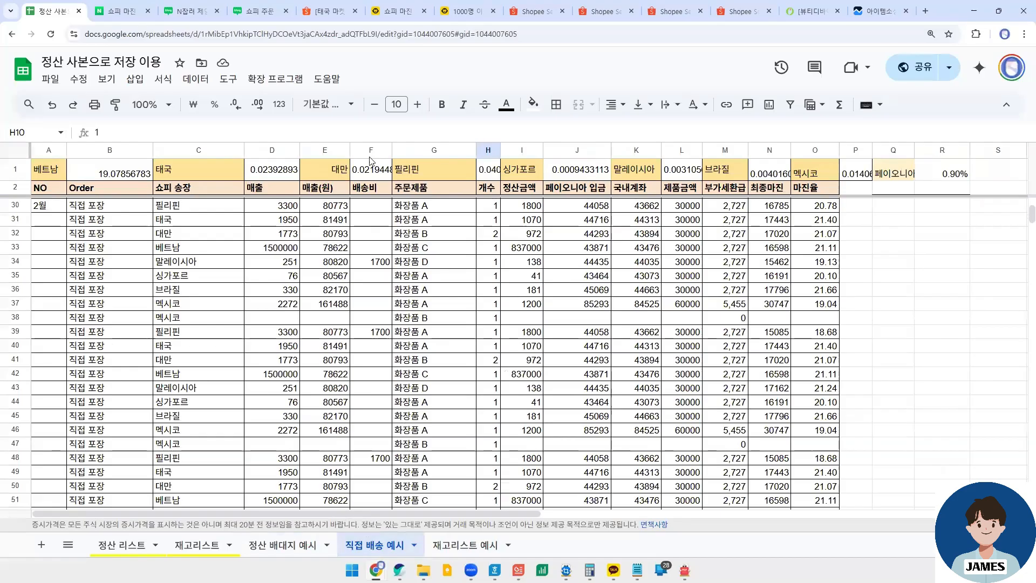
scroll(380, 277, up, 7)
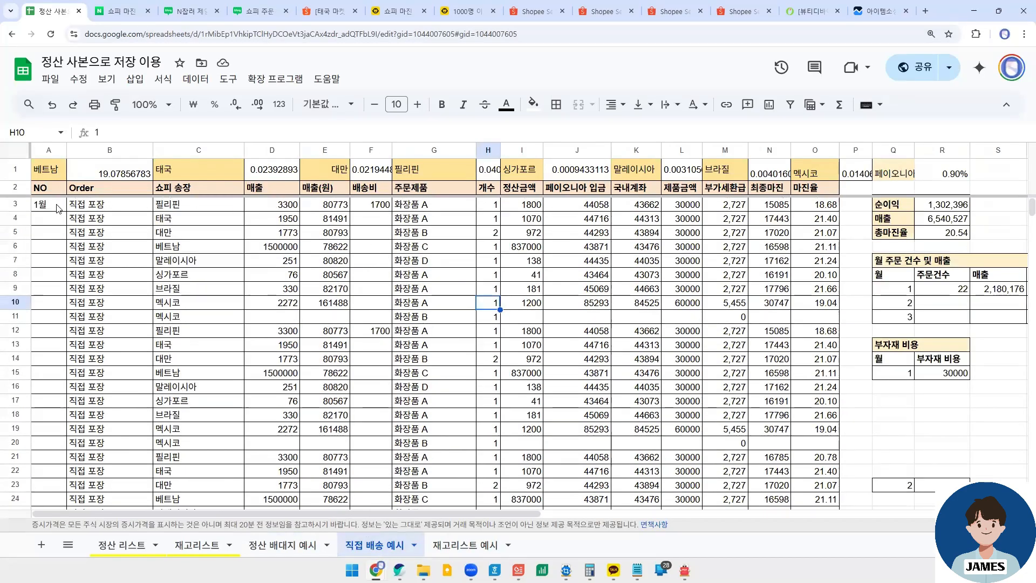
click(379, 206)
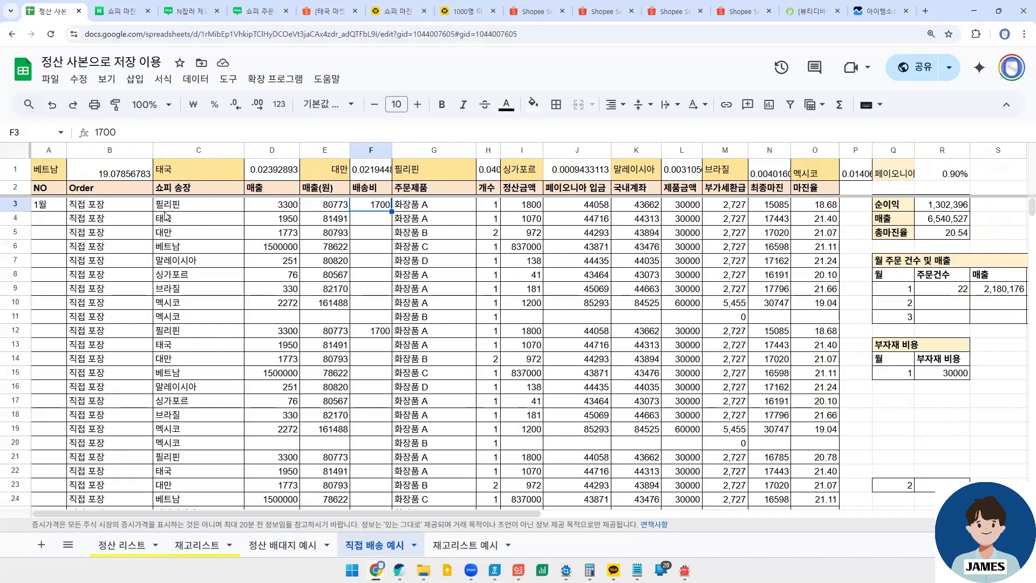
drag(96, 208, 634, 319)
click(441, 298)
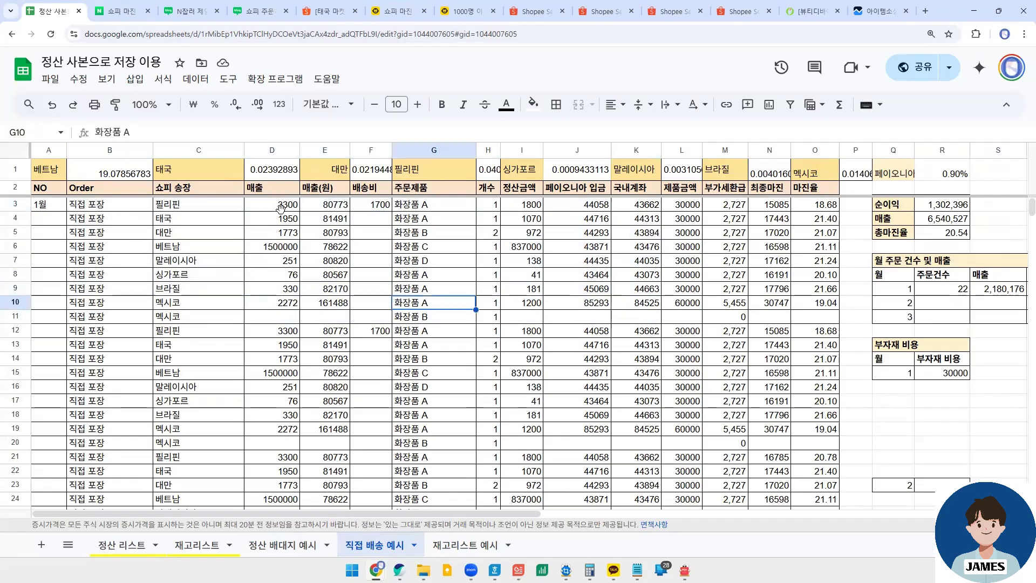
- Go through the 매출 entries of the first eight direct-shipping orders, from D3 to D10
click(279, 206)
click(280, 220)
click(280, 233)
click(281, 248)
click(284, 261)
click(285, 275)
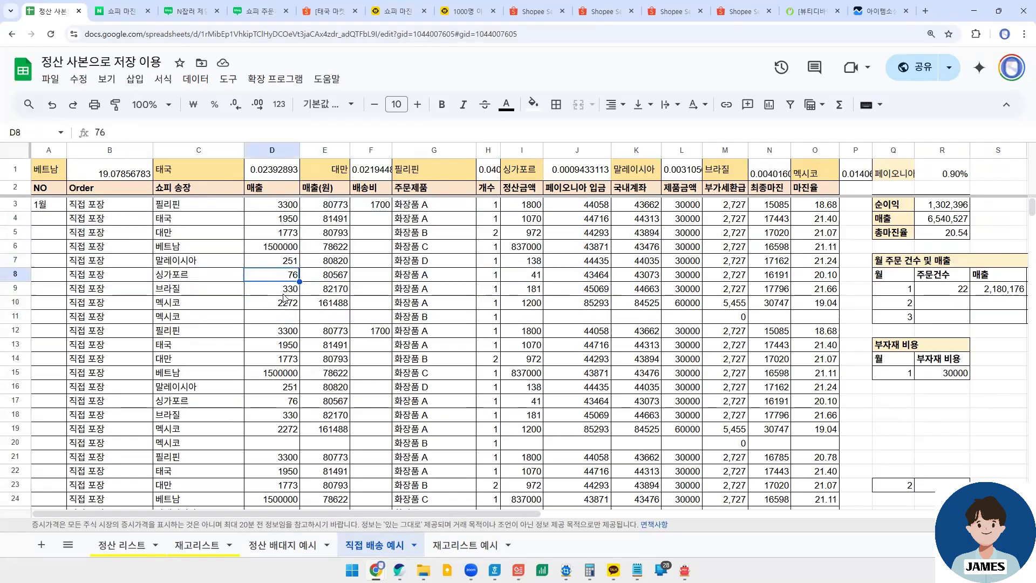
click(284, 289)
click(284, 304)
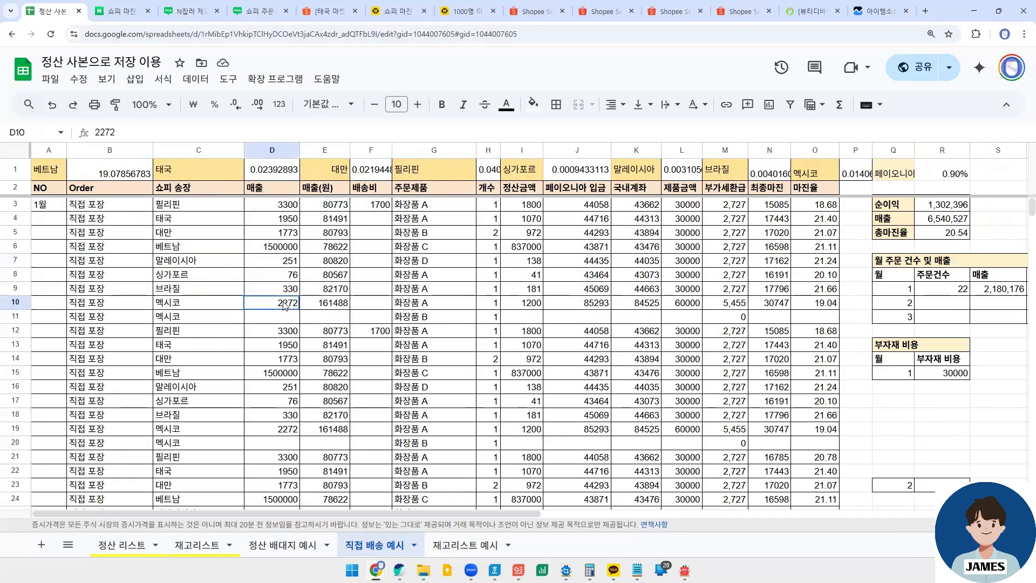
- Check which month 1 direct-shipping rows carry a 배송비 entry, looking at F3, F12 and F25
click(382, 210)
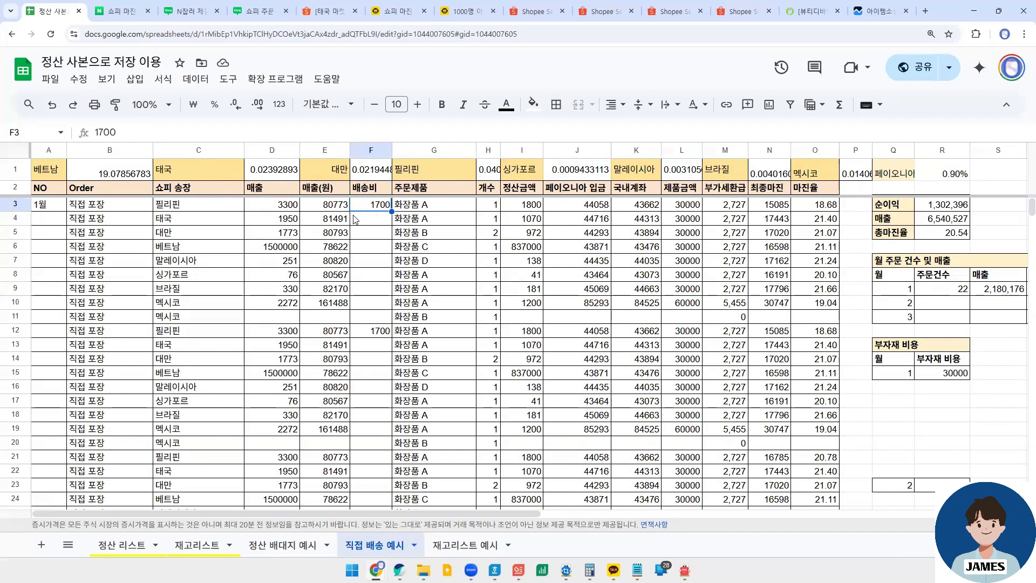
click(371, 330)
scroll(379, 305, down, 4)
click(380, 300)
scroll(378, 318, up, 5)
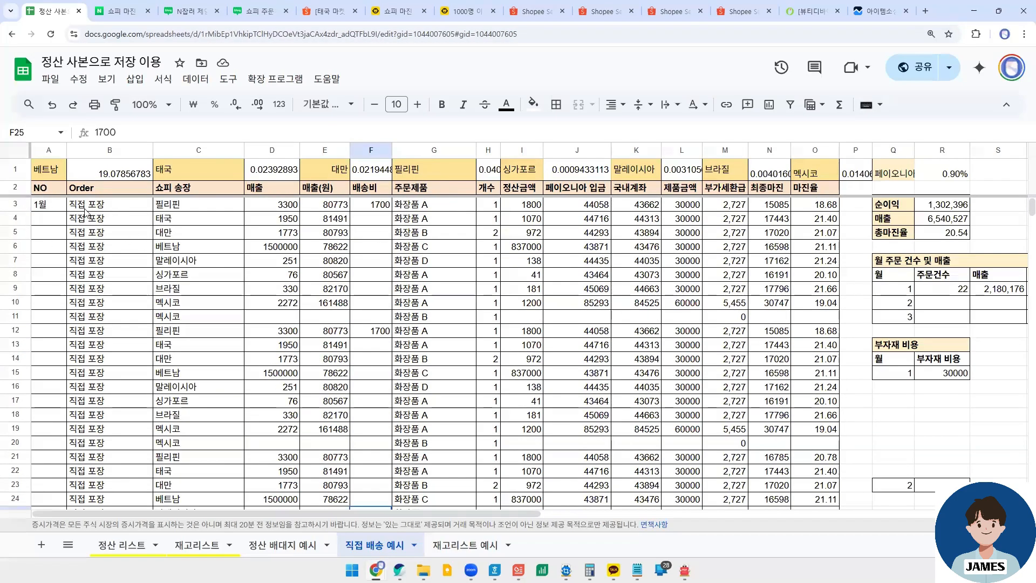
scroll(364, 281, down, 4)
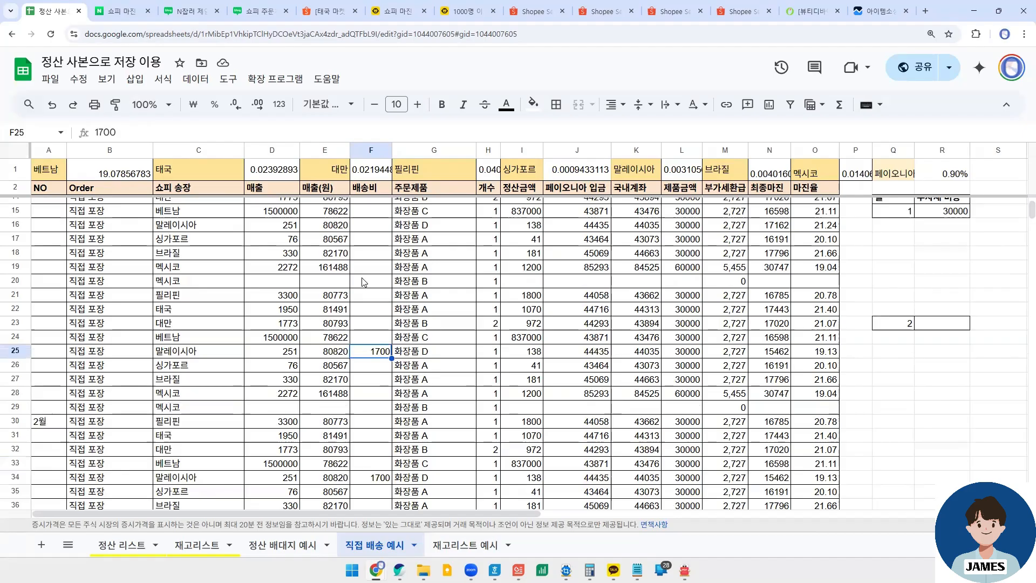
scroll(364, 280, up, 4)
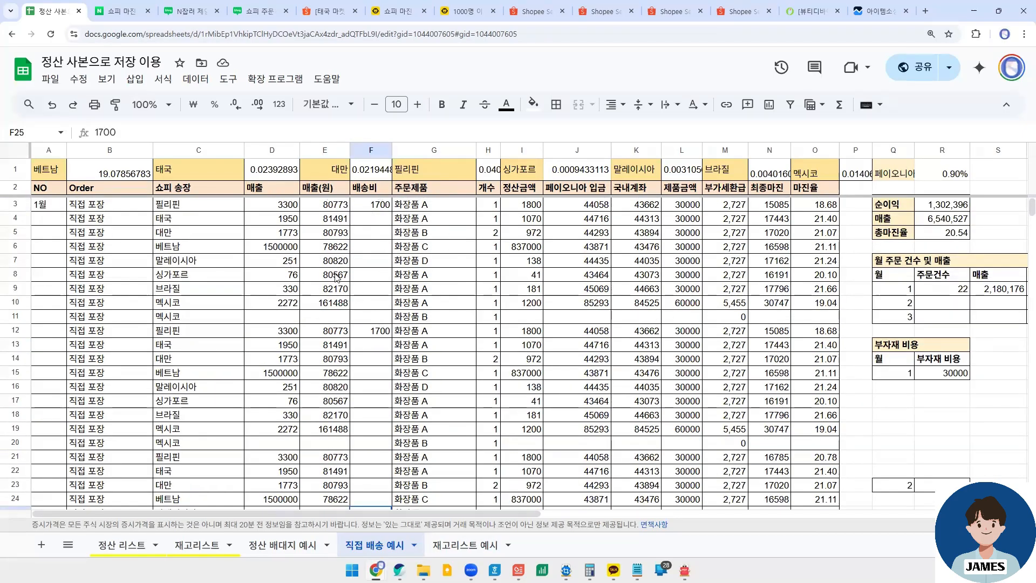
- Return to the 정산 배대지 예시 sheet and review its per-order 배송비 entries in F3:F10 for comparison
click(274, 551)
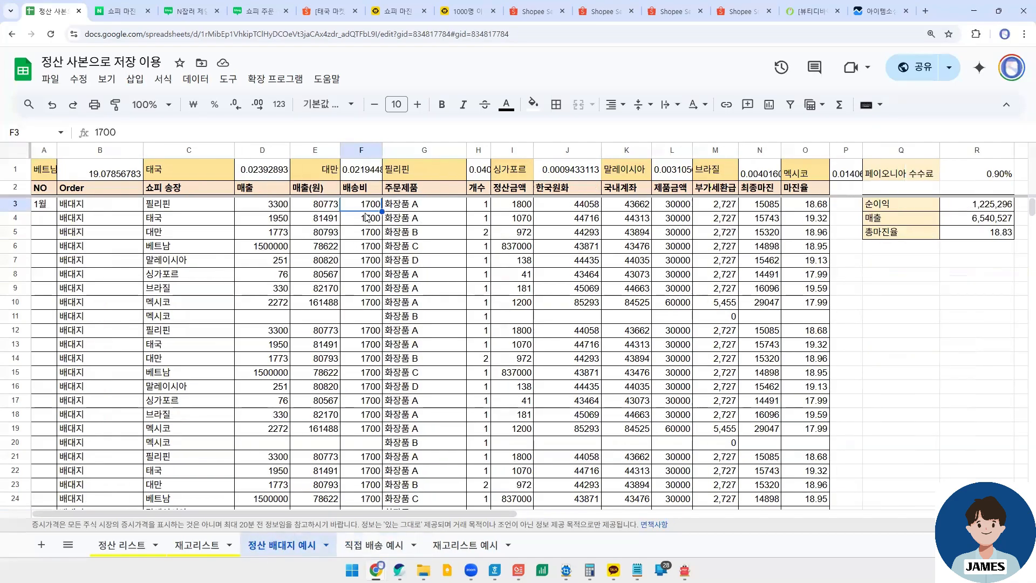
click(367, 218)
drag(370, 203, 368, 302)
scroll(362, 289, down, 1)
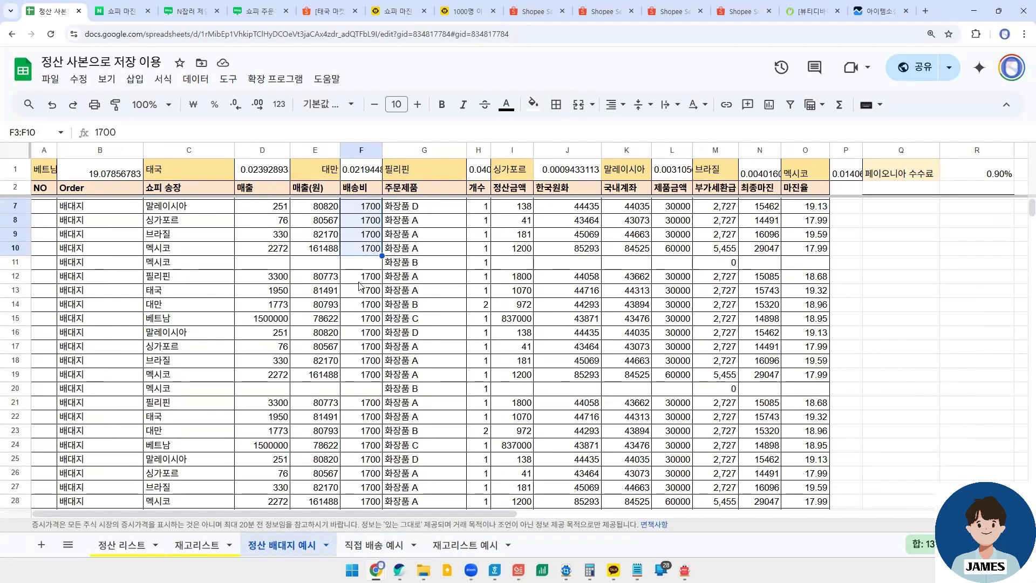
scroll(400, 278, up, 1)
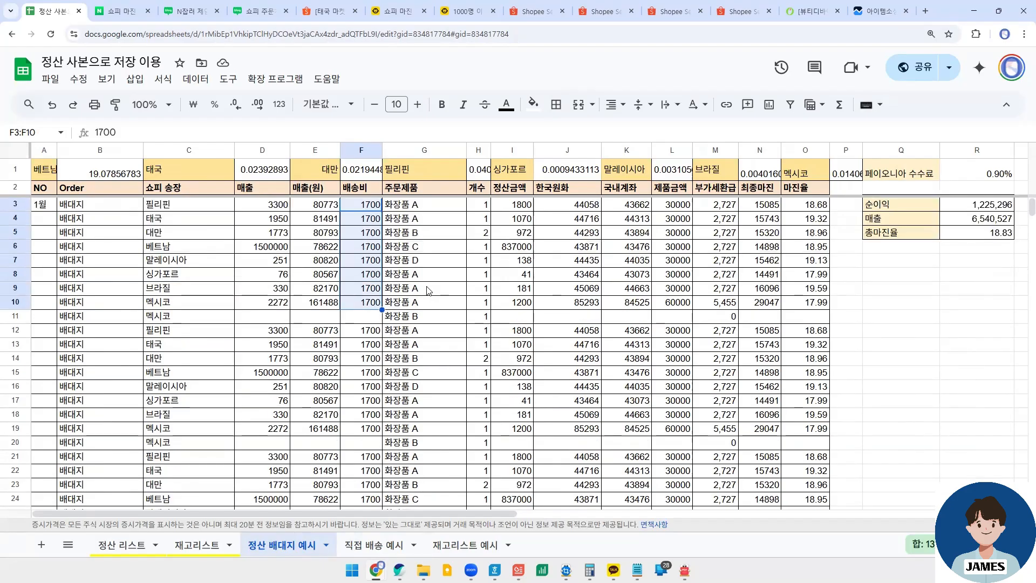
click(424, 247)
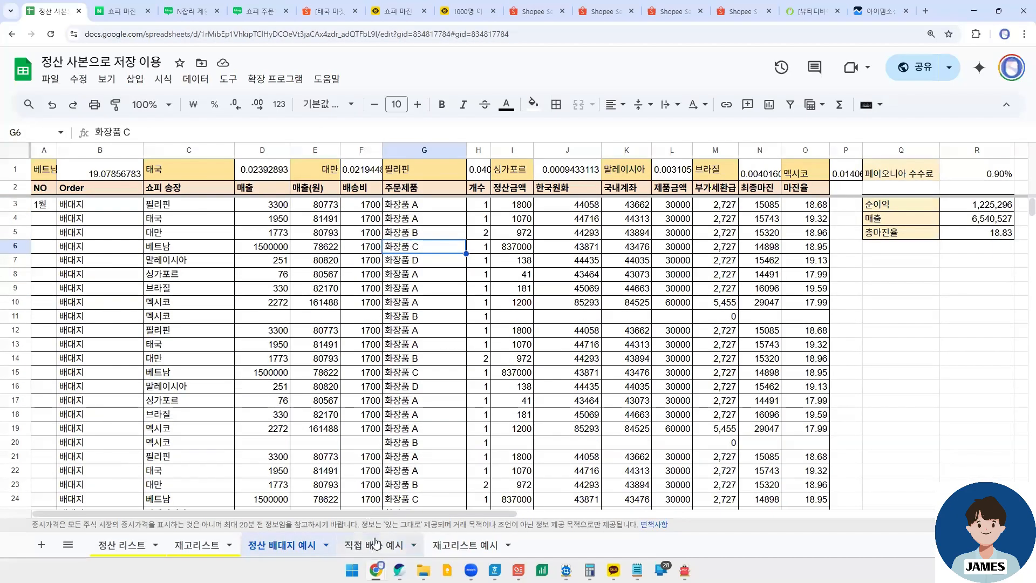
click(376, 207)
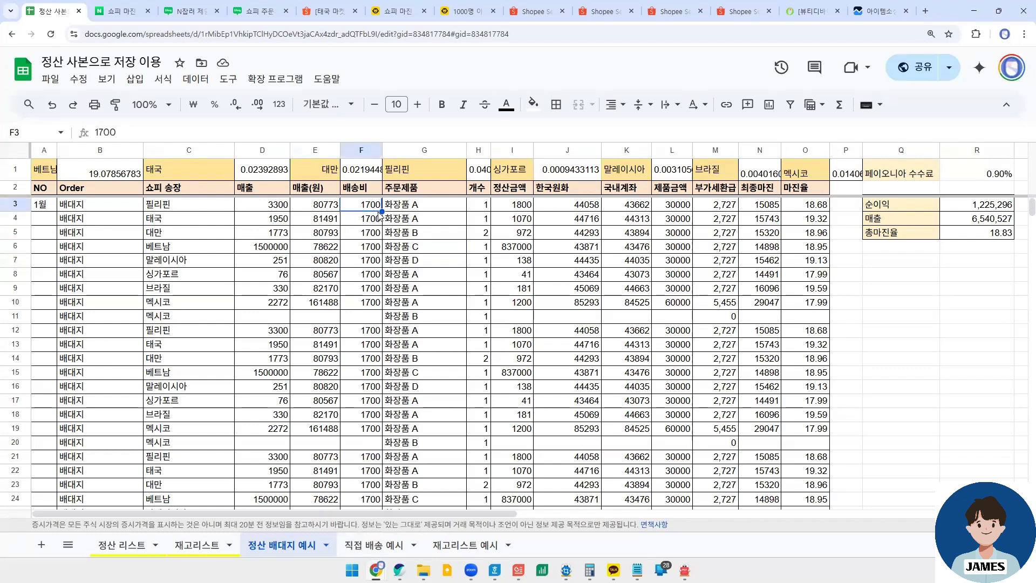
- Reopen the 직접 배송 예시 sheet and examine the products and 매출 of the two-product 멕시코 order in rows 10 and 11
click(374, 545)
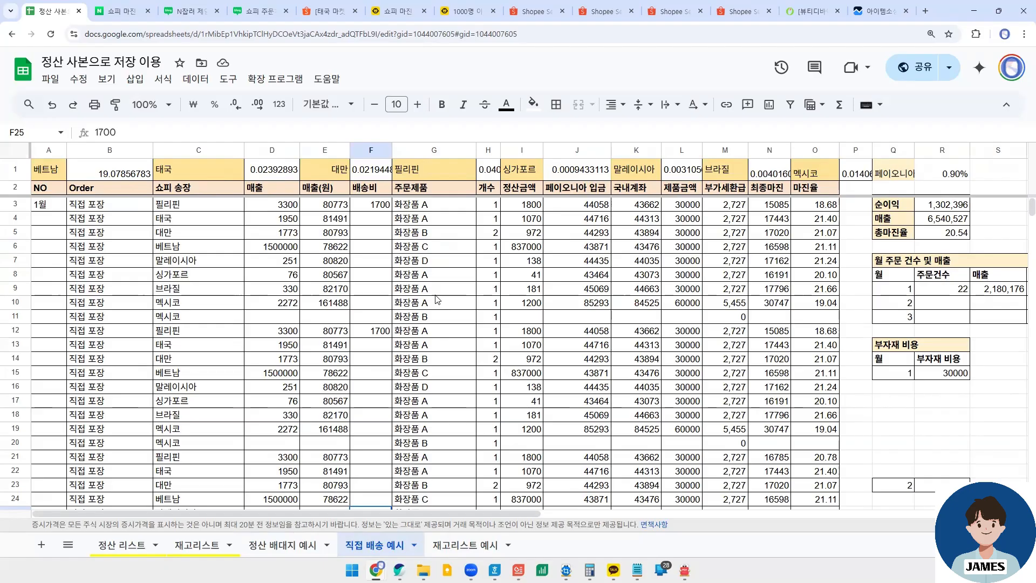
click(199, 307)
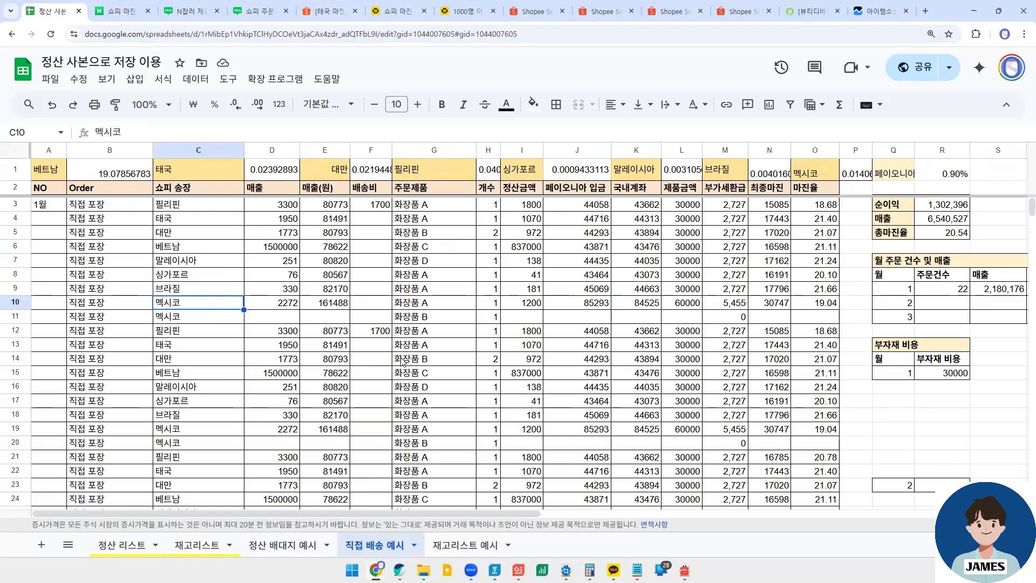
key(ctrl+plus)
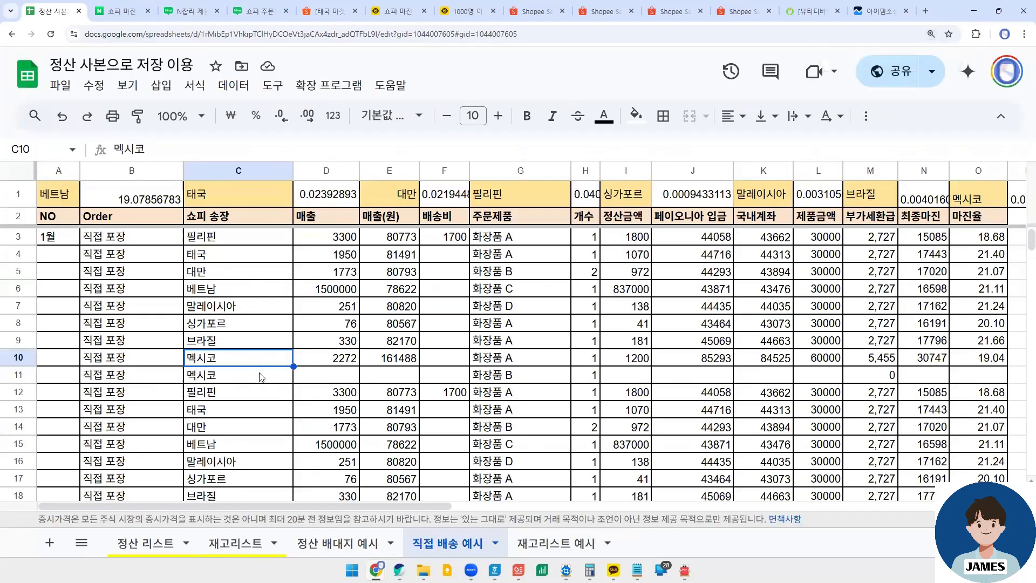
click(509, 360)
click(515, 376)
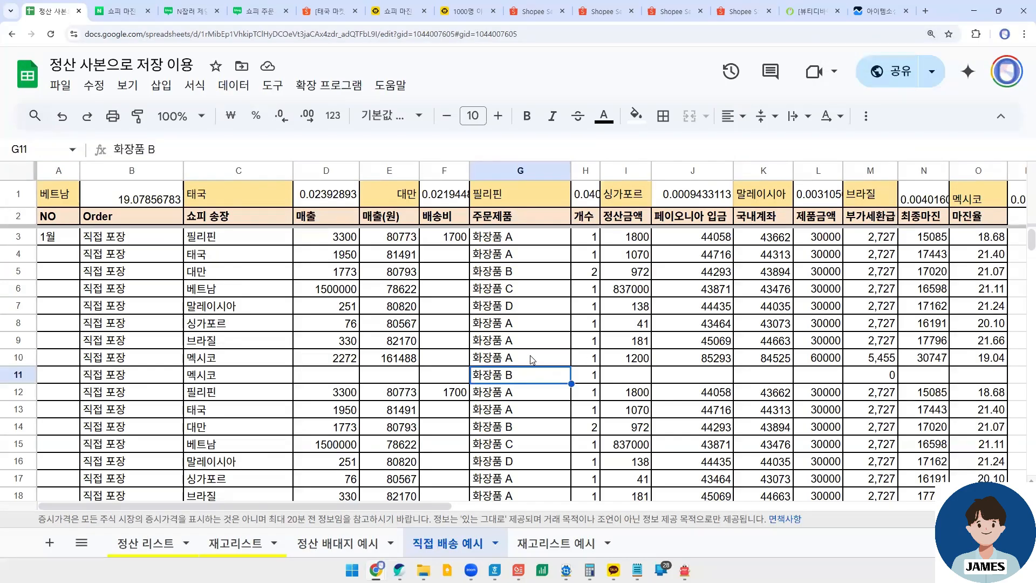
click(344, 362)
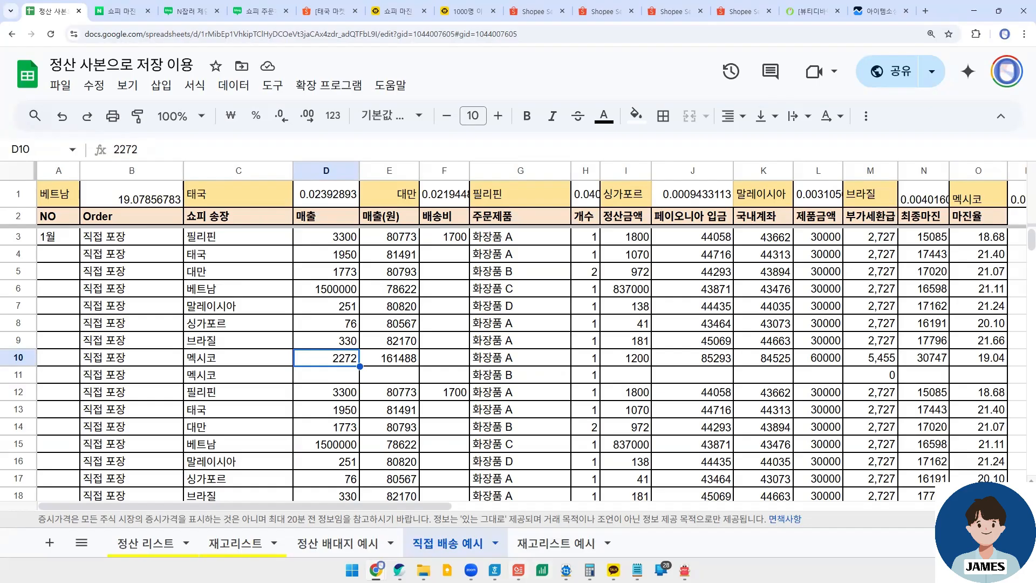
- Switch to the 한쇼 presentation to consult the Merchandise Subtotal and Order Income slide, and return to the spreadsheet
click(518, 570)
scroll(162, 360, up, 2)
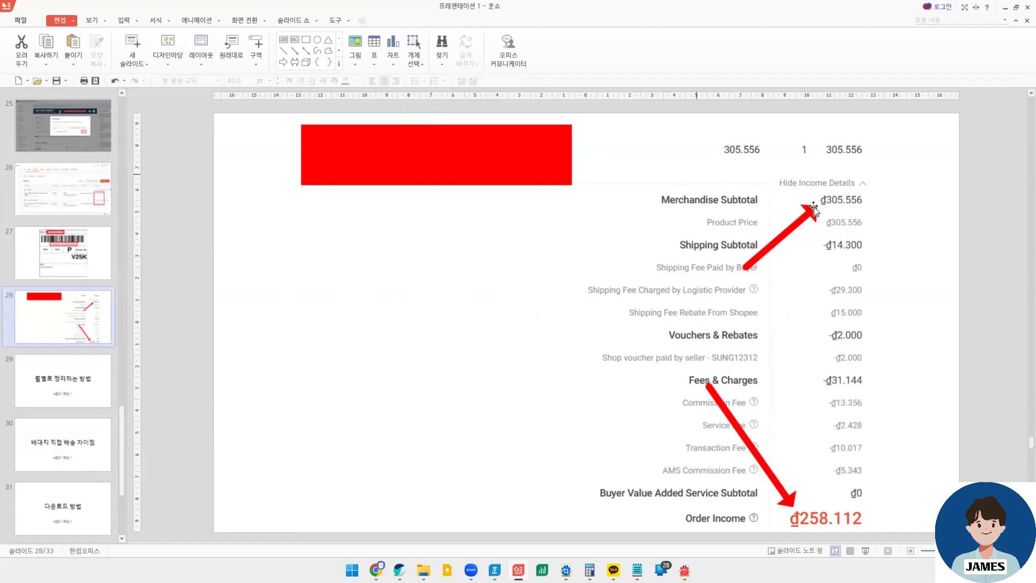
click(1005, 8)
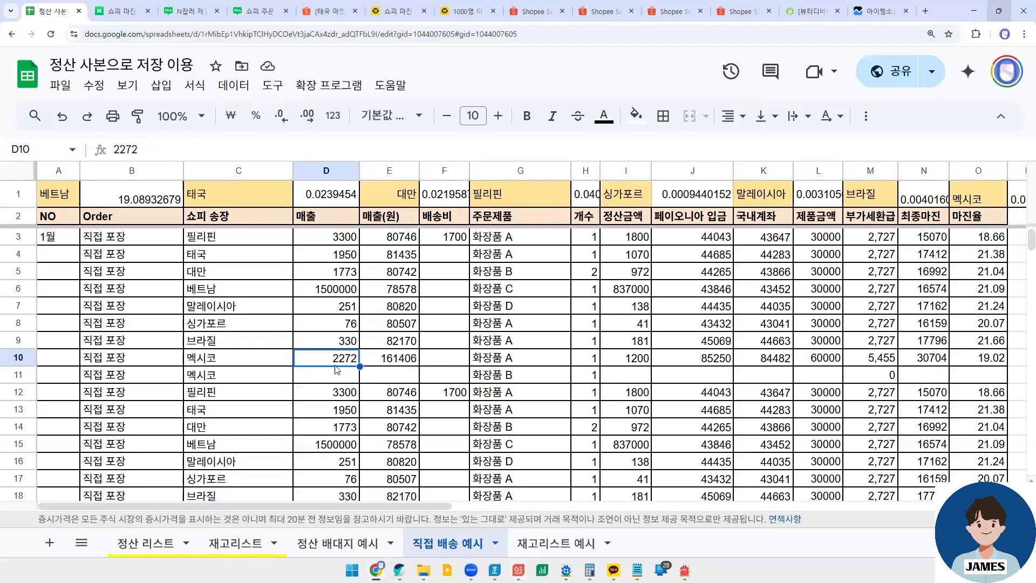
- Inspect the product, 매출 entry and 매출(원) formula of the 멕시코 order in row 10
click(543, 359)
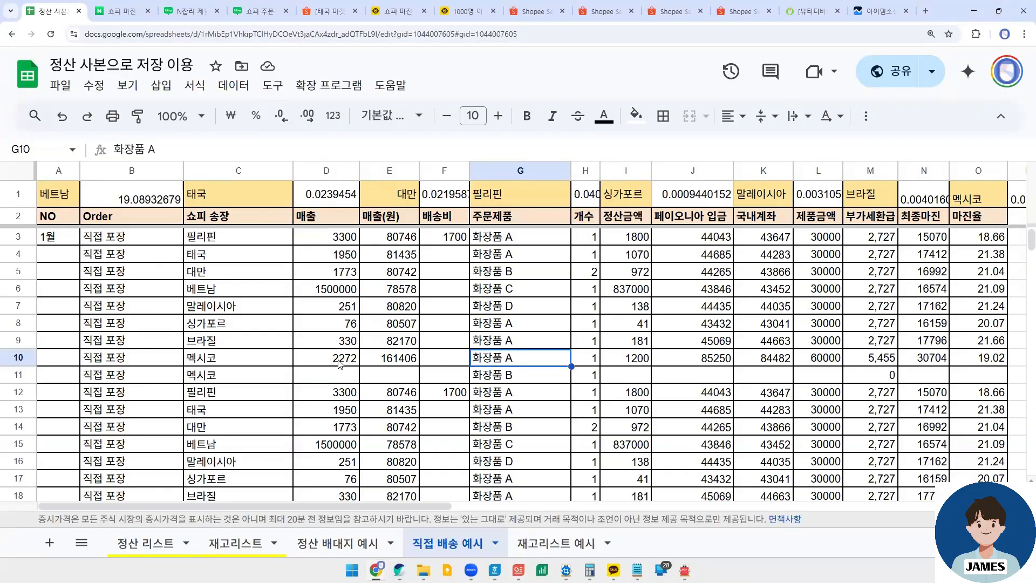
click(316, 361)
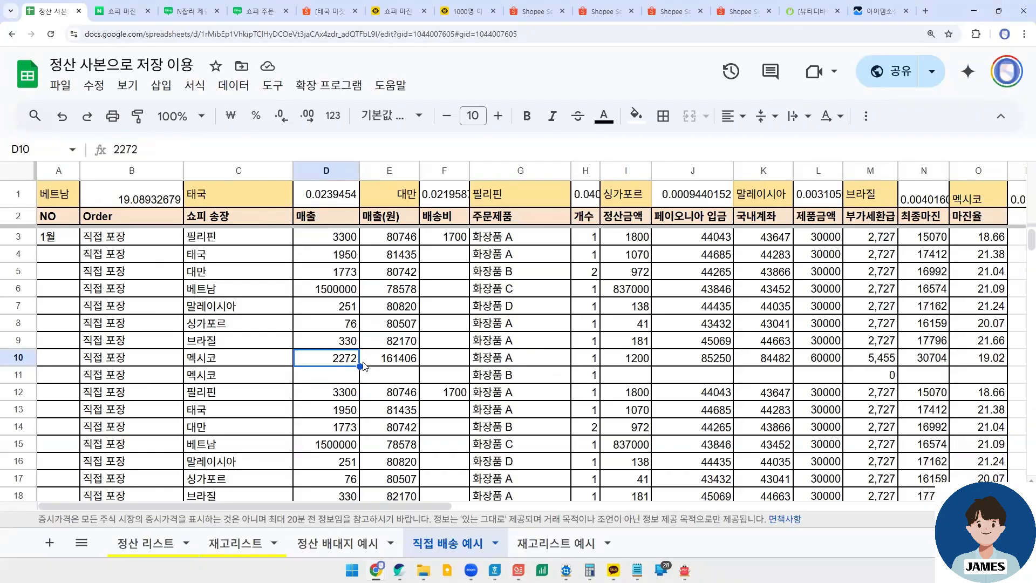
click(398, 361)
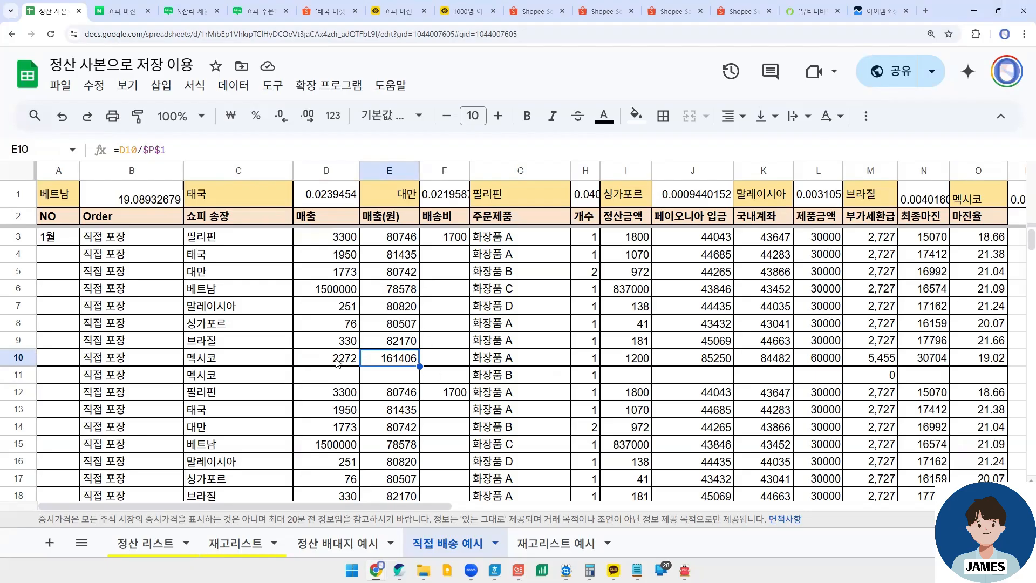
- Compare the 정산금액 cells I10 and I11 of the two-product 멕시코 order
click(631, 360)
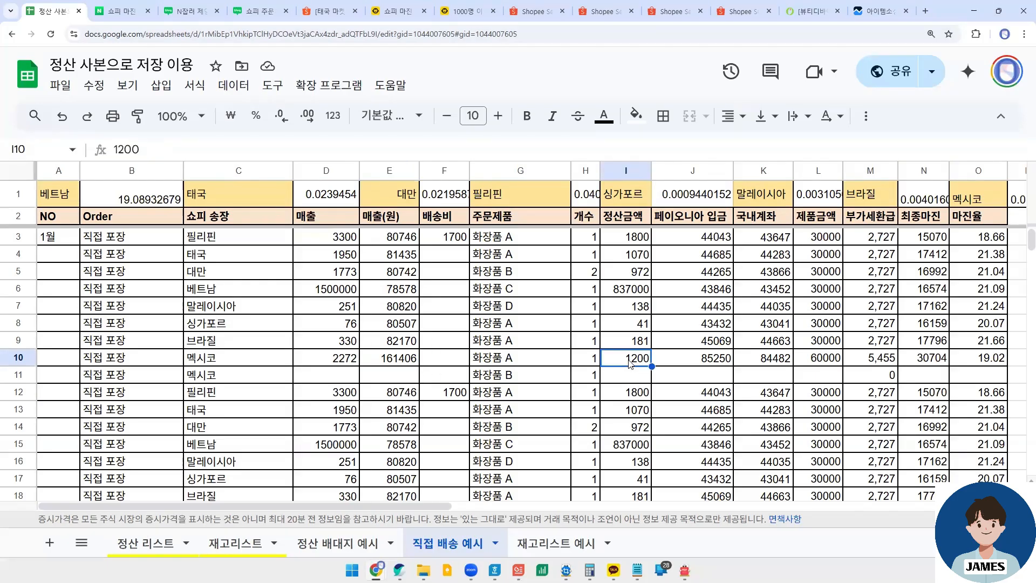
click(630, 379)
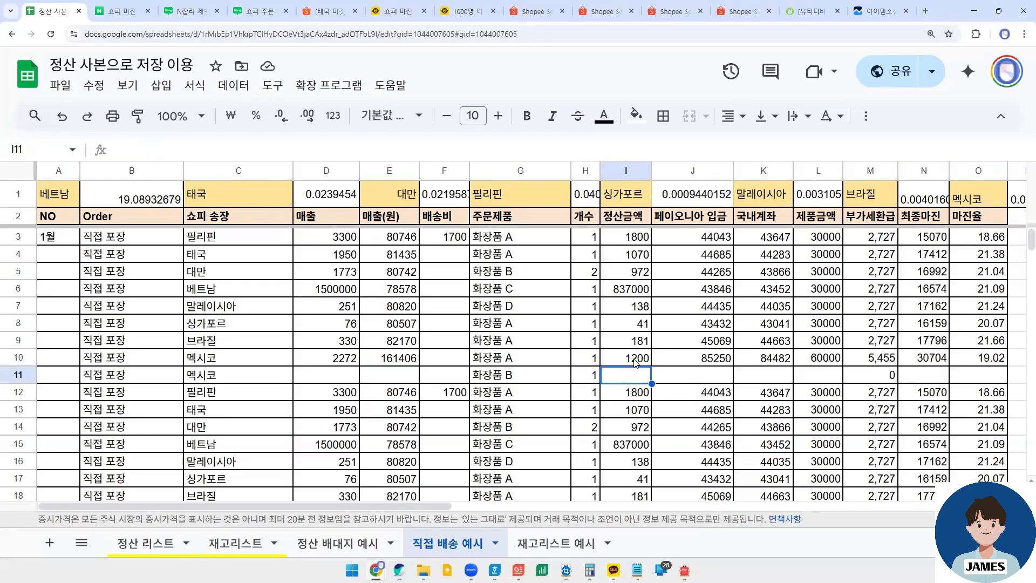
click(632, 363)
click(632, 377)
click(633, 362)
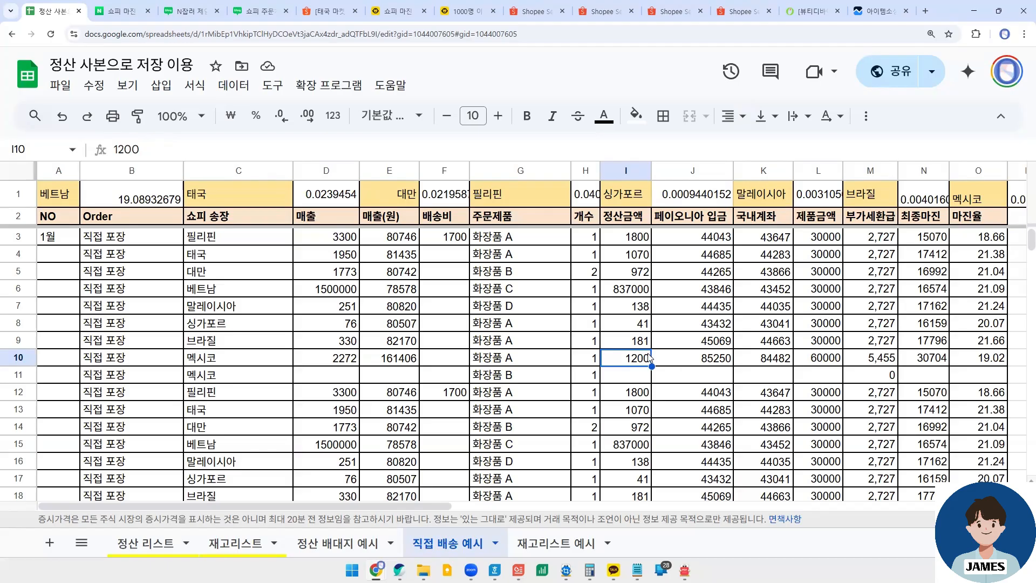
- Review the 국내계좌 formula in K10 and the combined 제품금액 in L10 against the order's two products
click(769, 358)
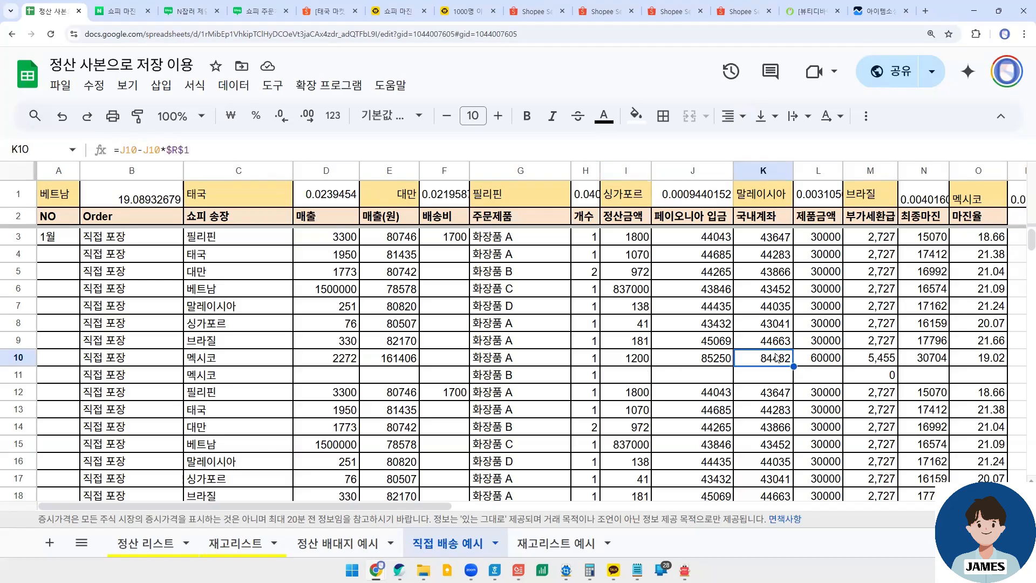
click(829, 356)
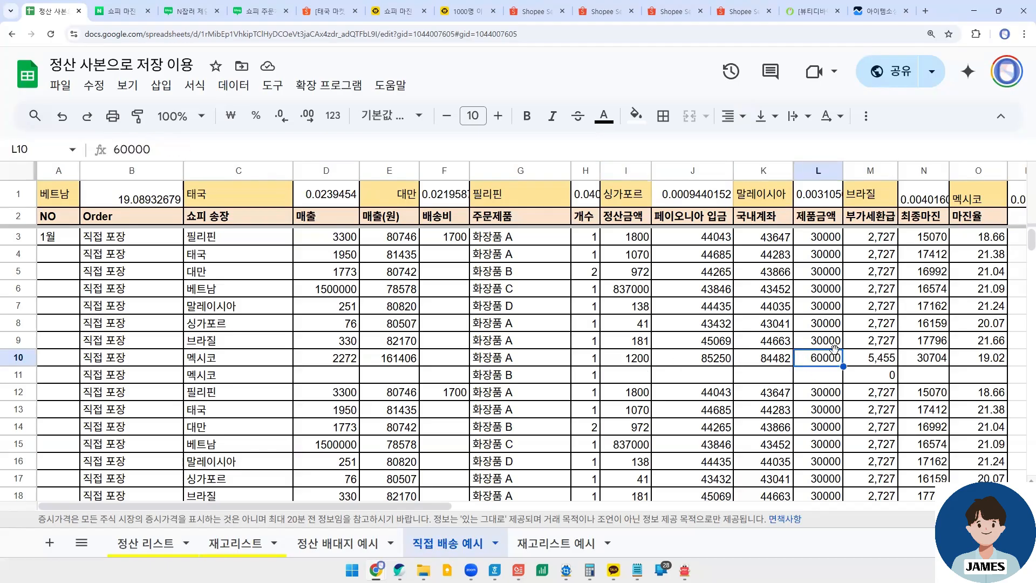
click(536, 360)
key(Down)
key(Up)
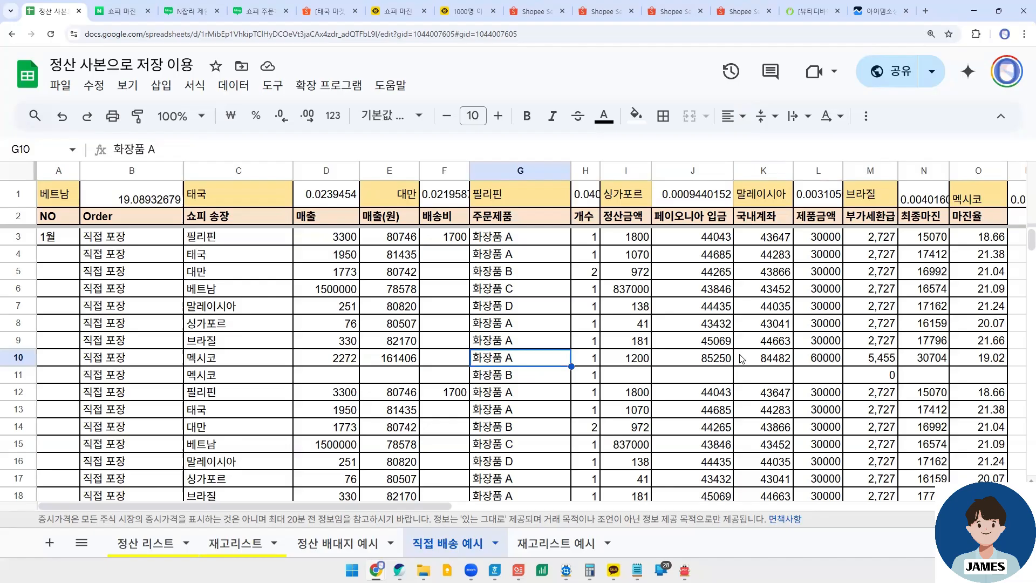
click(829, 359)
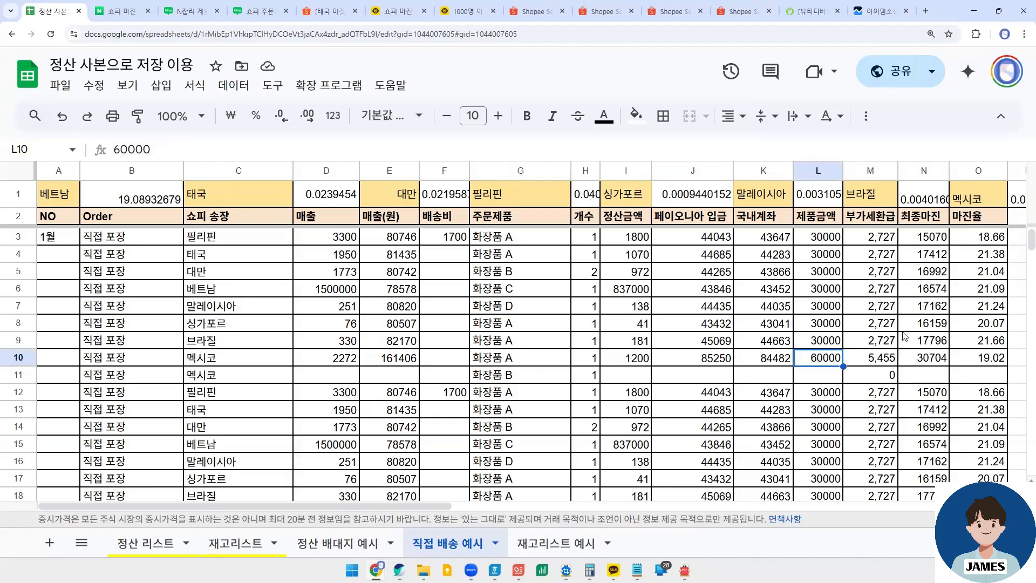
- Inspect the 최종마진 and 마진율 formulas in N10 and O10, and view the 월 주문 건수 및 매출 table
drag(422, 506, 499, 506)
click(695, 359)
click(749, 359)
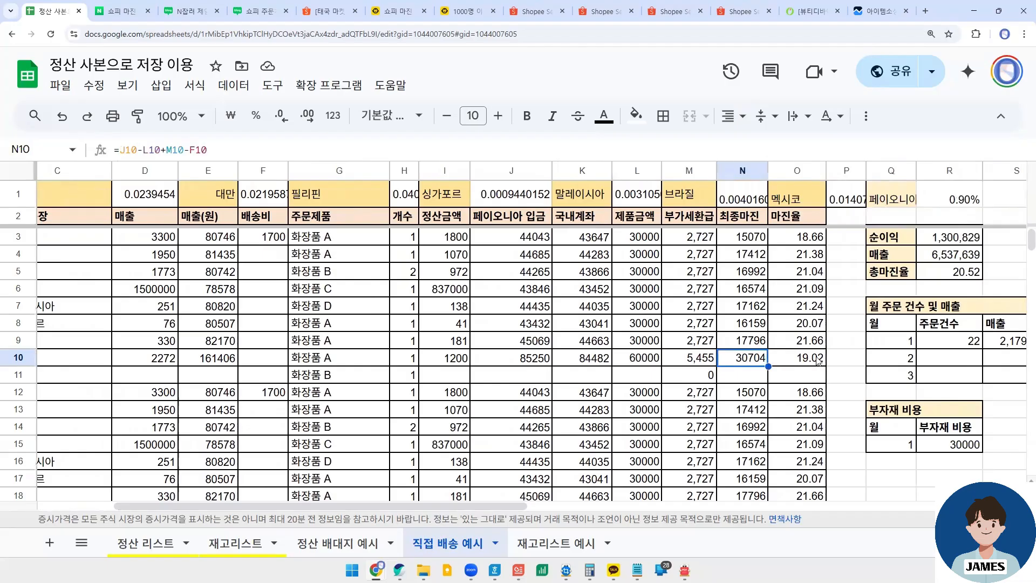
click(809, 360)
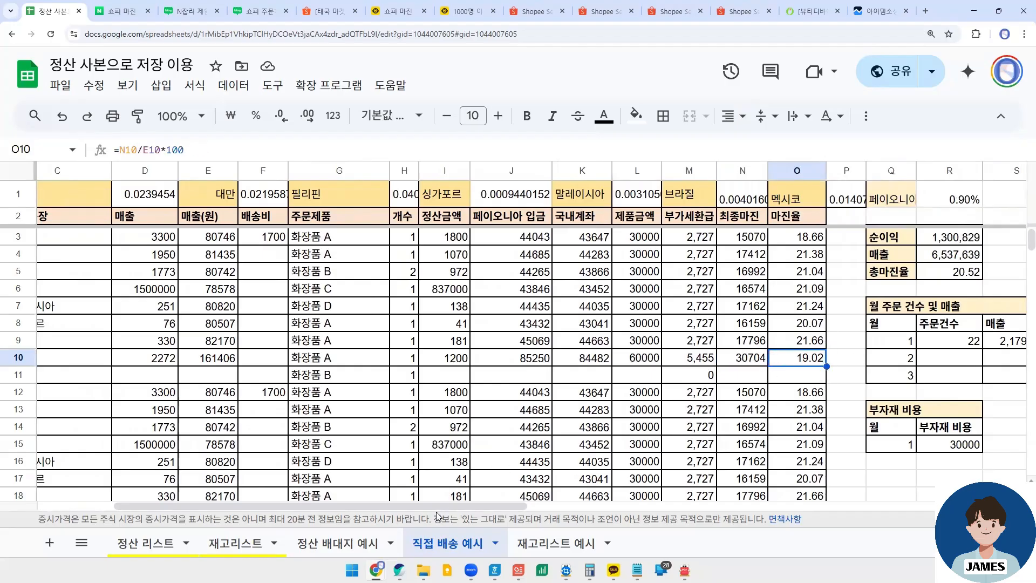
drag(436, 507, 609, 504)
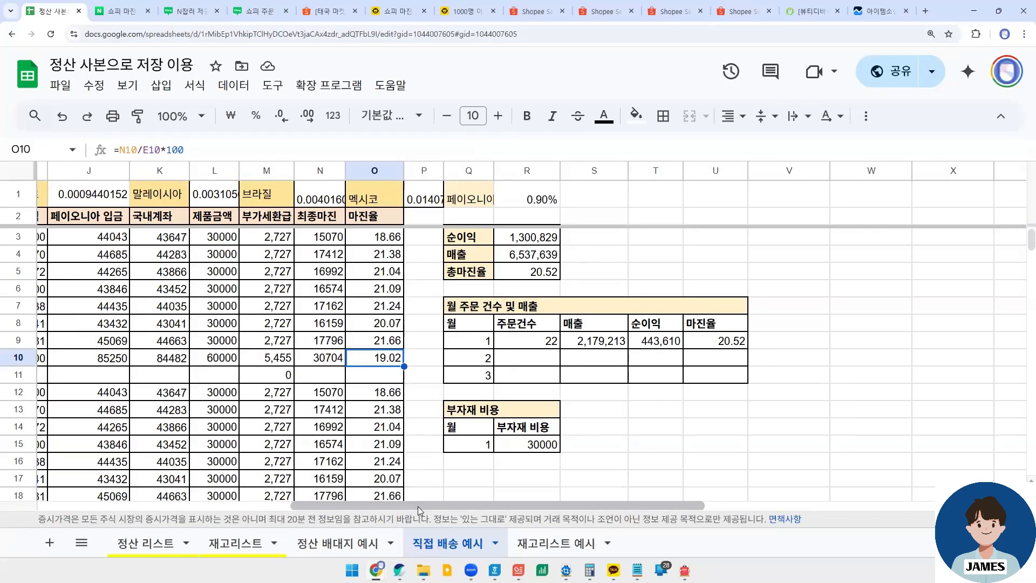
- Compare the order list with the 월 주문 건수 및 매출 table and inspect the 1월 주문건수 formula in R9
drag(421, 506, 126, 502)
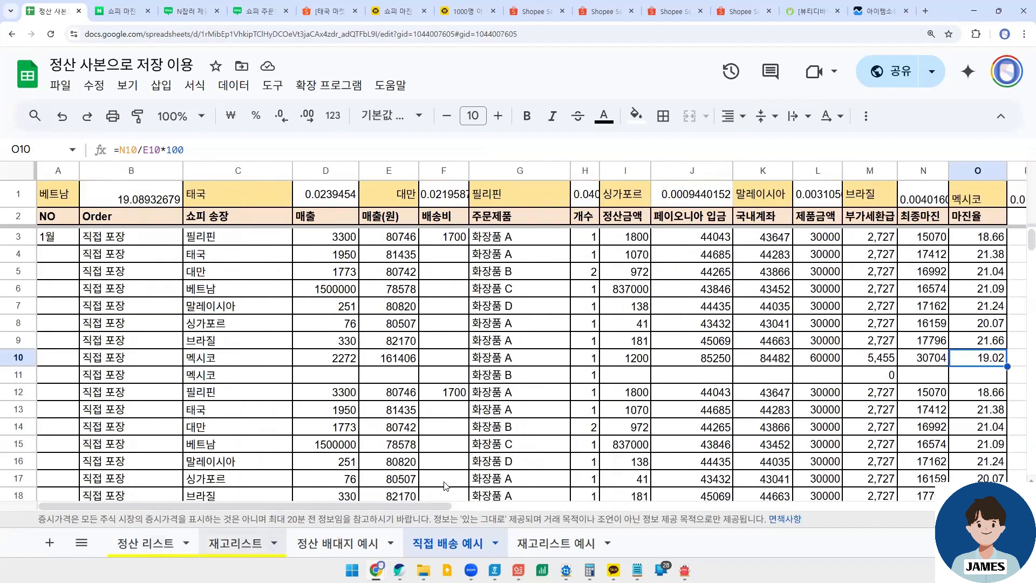
drag(416, 506, 721, 506)
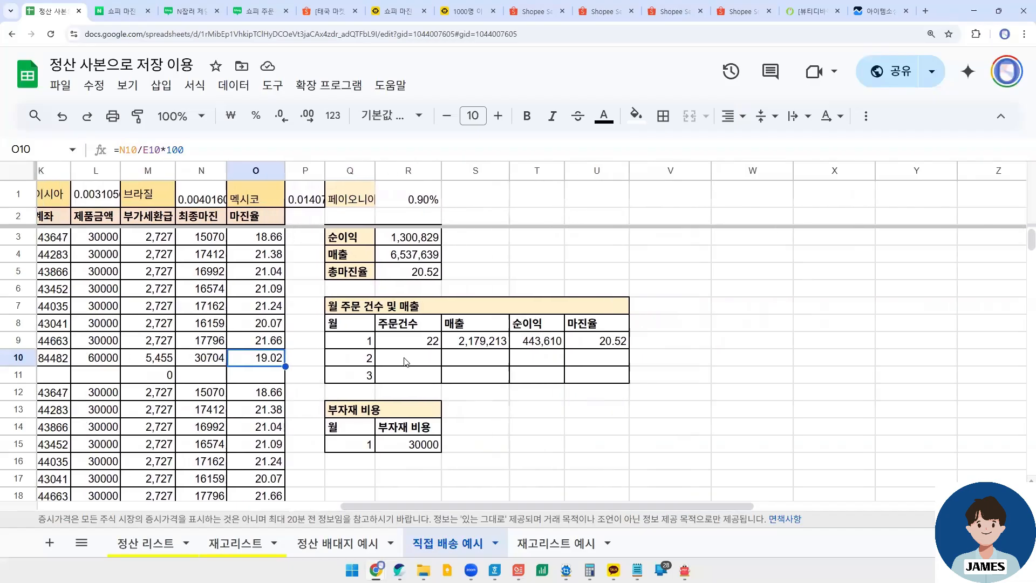
click(427, 342)
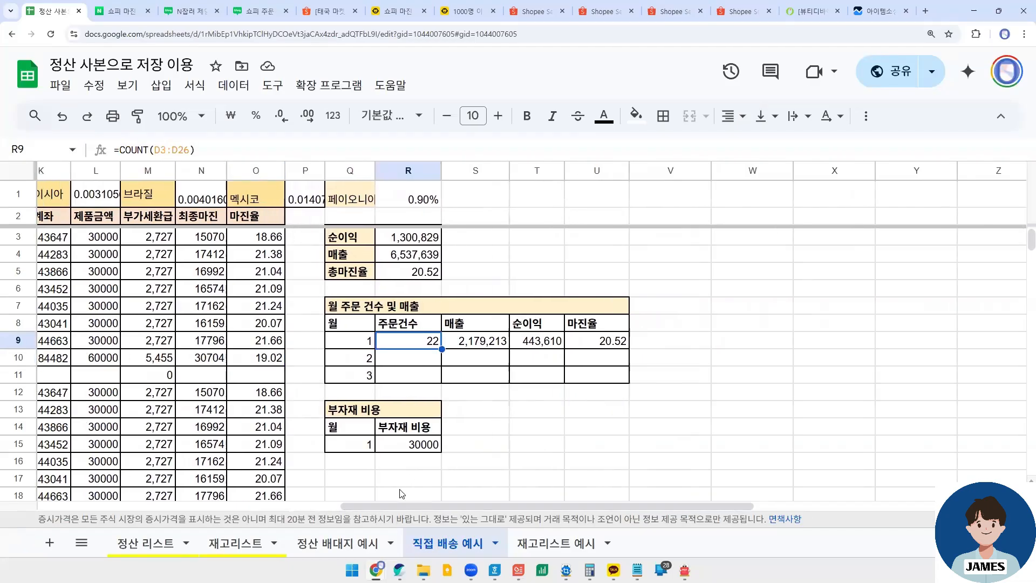
drag(396, 506, 94, 506)
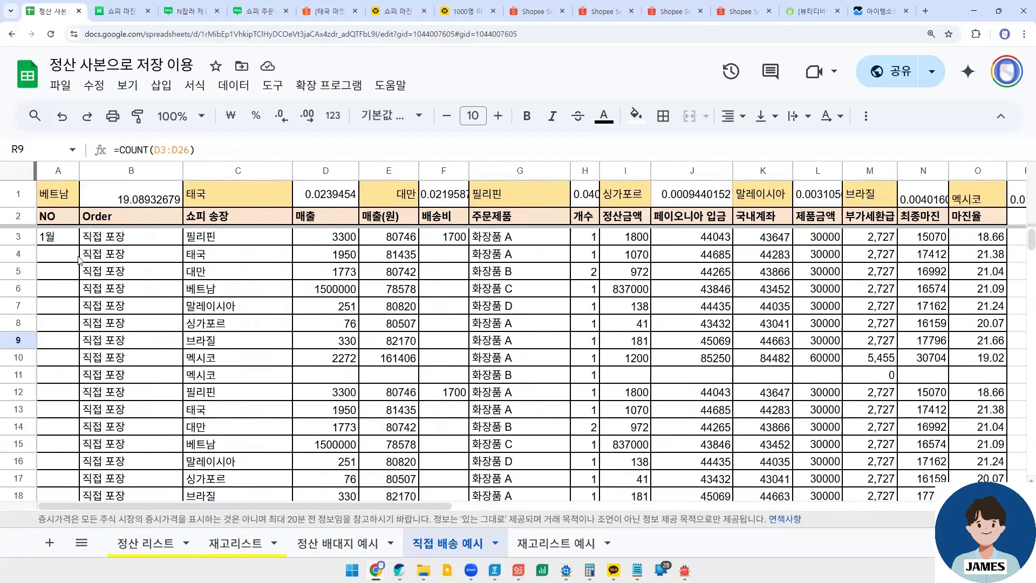
- Look through the order rows of the 직접 배송 예시 sheet alongside the monthly summary table
scroll(180, 328, down, 15)
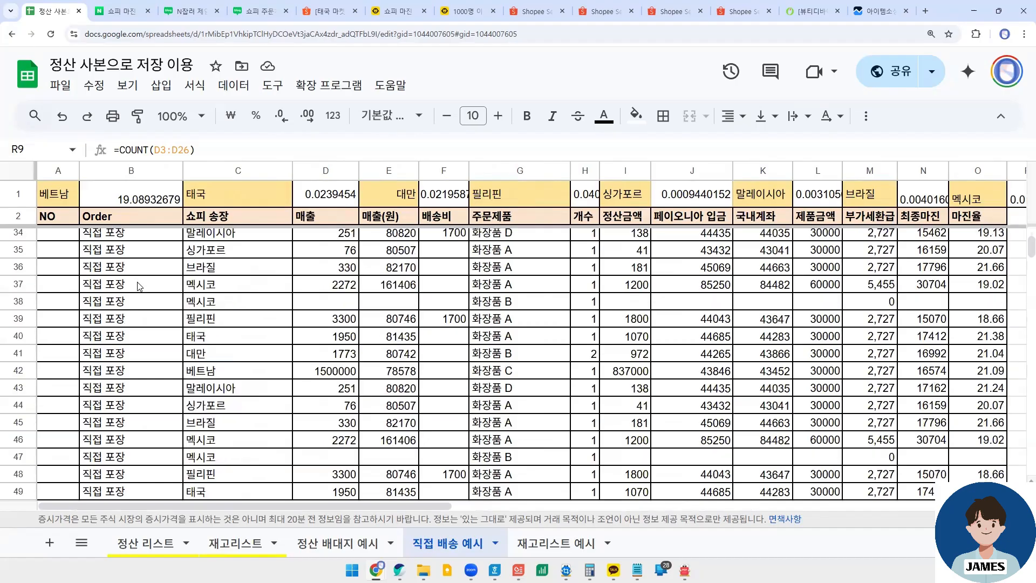
scroll(162, 324, down, 8)
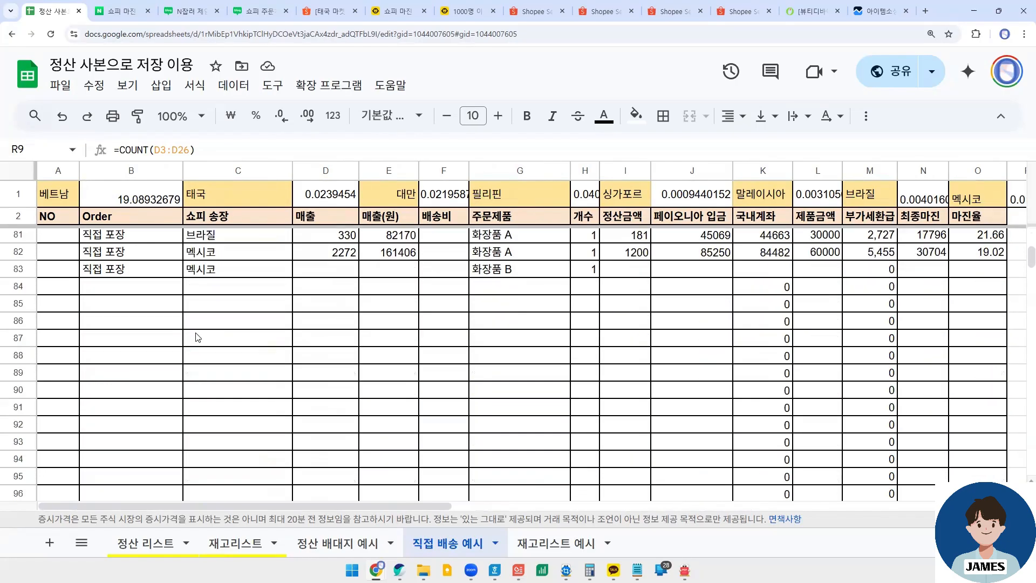
scroll(225, 363, up, 6)
scroll(225, 382, up, 17)
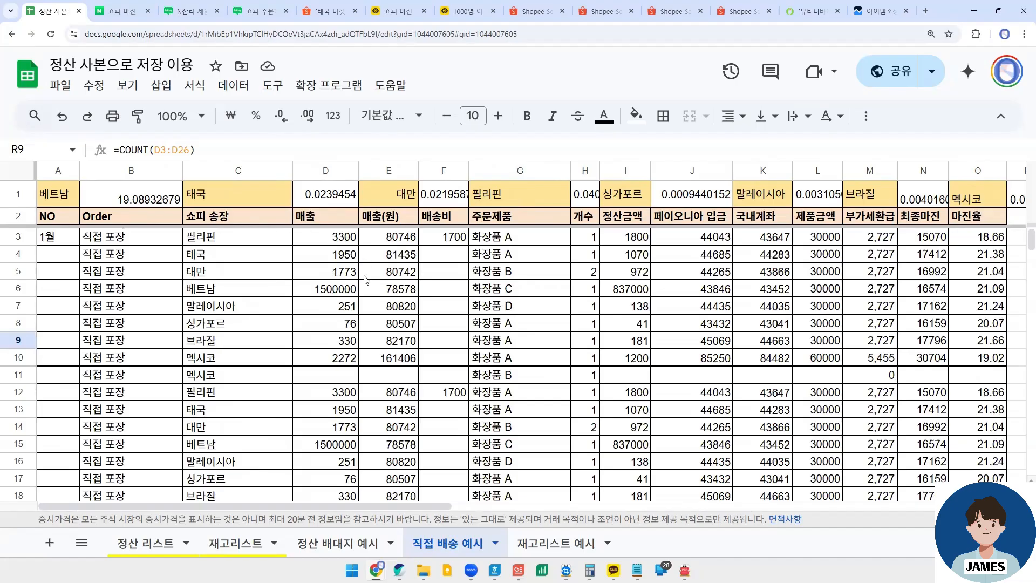
scroll(255, 268, down, 1)
scroll(205, 335, up, 1)
drag(208, 507, 465, 507)
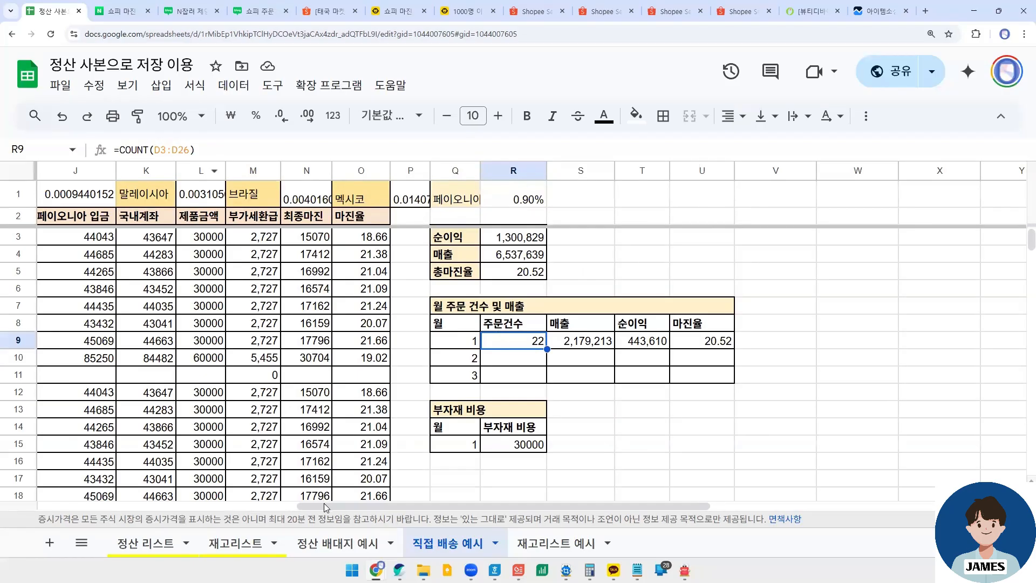
drag(324, 506, 65, 505)
- Select the 매출 cells D3:D29 to check the row range of the 1월 orders
click(217, 242)
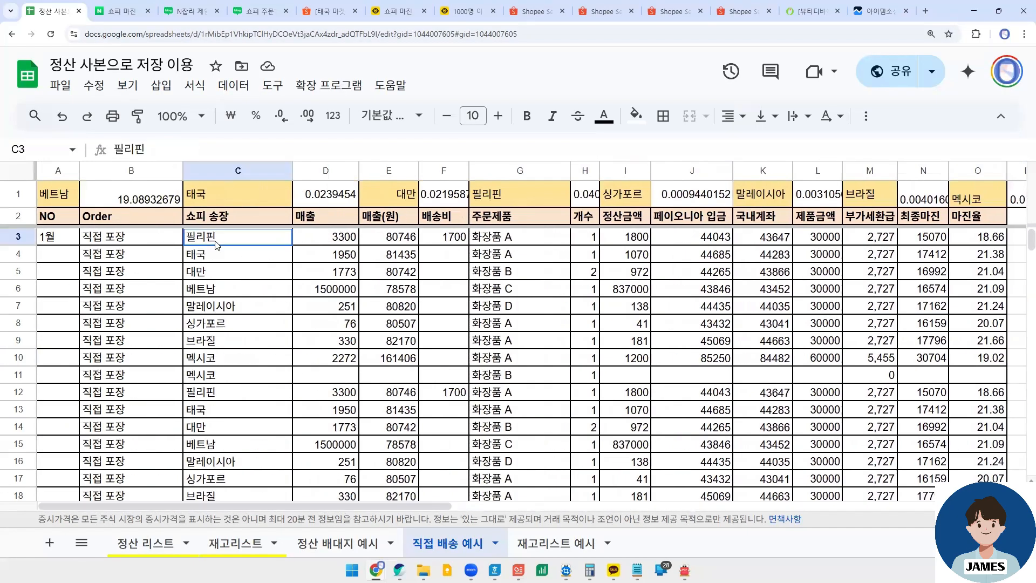
key(Right)
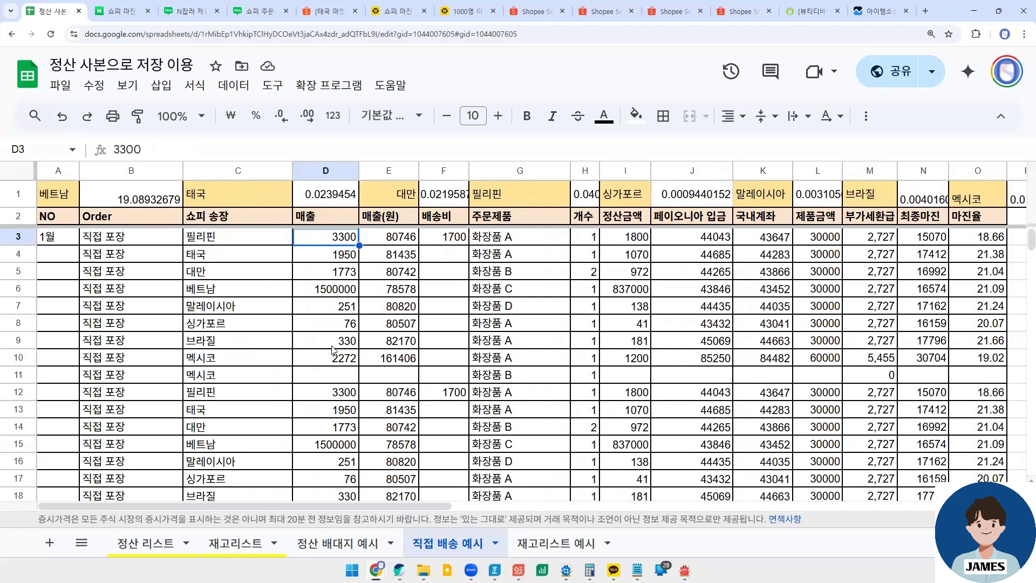
scroll(333, 349, down, 4)
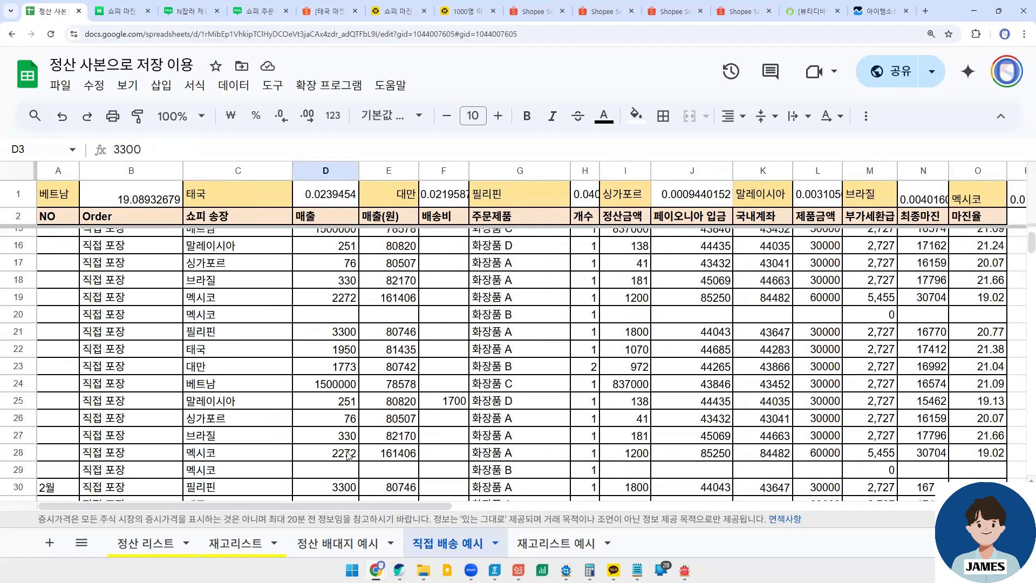
shift+click(348, 470)
scroll(355, 392, up, 4)
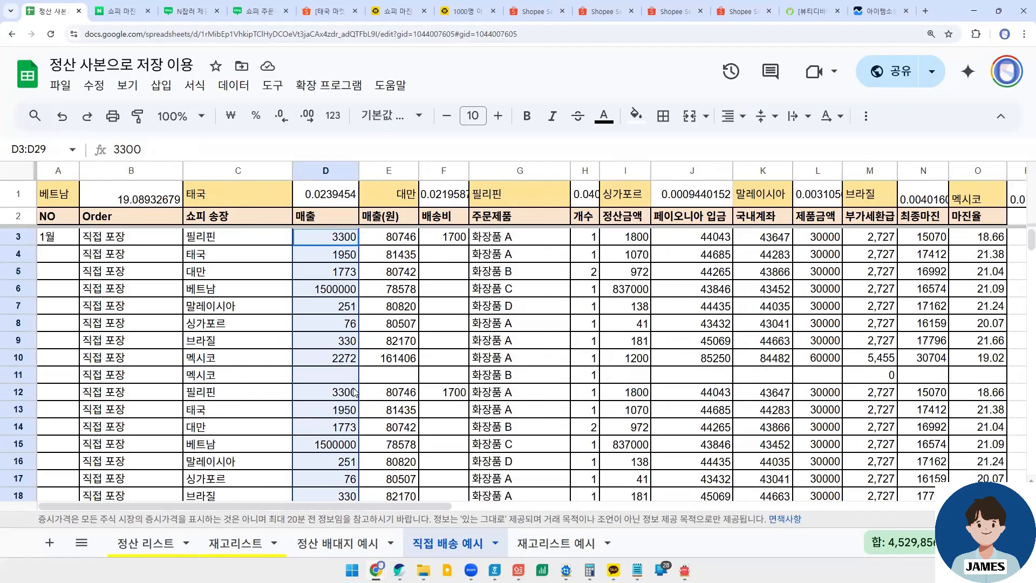
scroll(344, 327, down, 6)
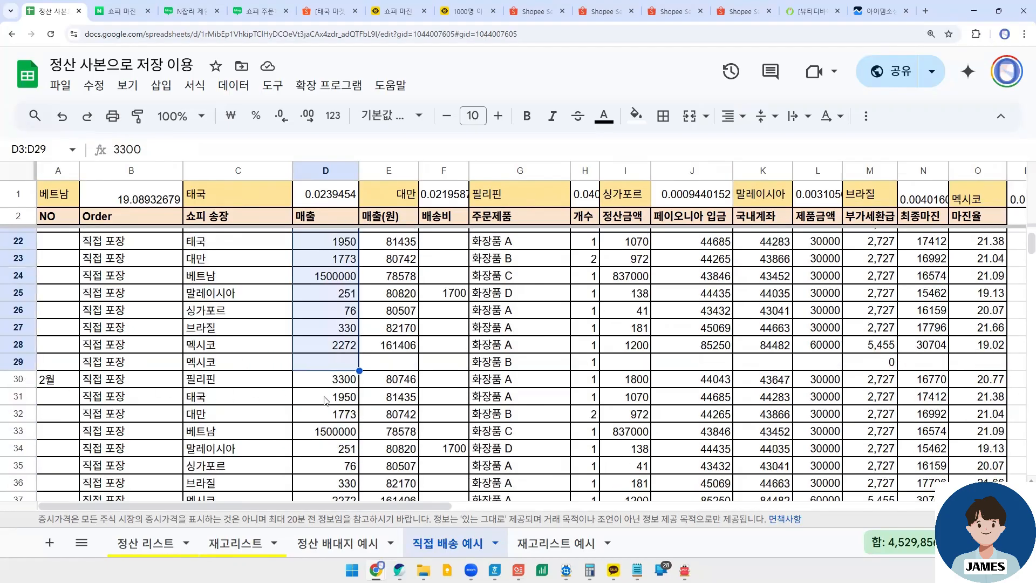
- Extend the 1월 주문건수 formula in R9 to count D3:D29
drag(386, 508, 663, 499)
scroll(594, 379, up, 6)
click(491, 342)
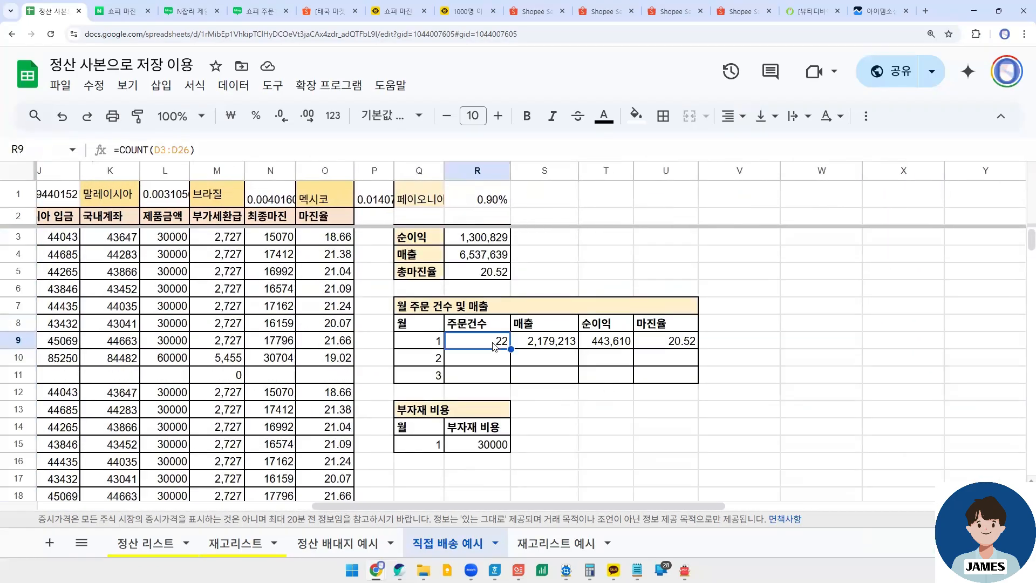
click(199, 142)
key(Left)
key(BackSpace)
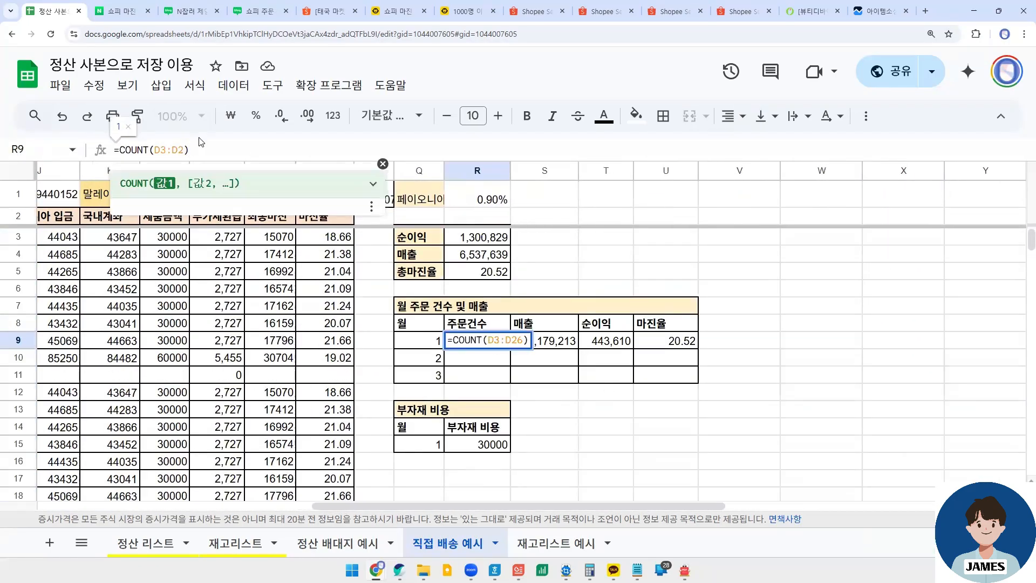
text(9)
key(Return)
click(488, 344)
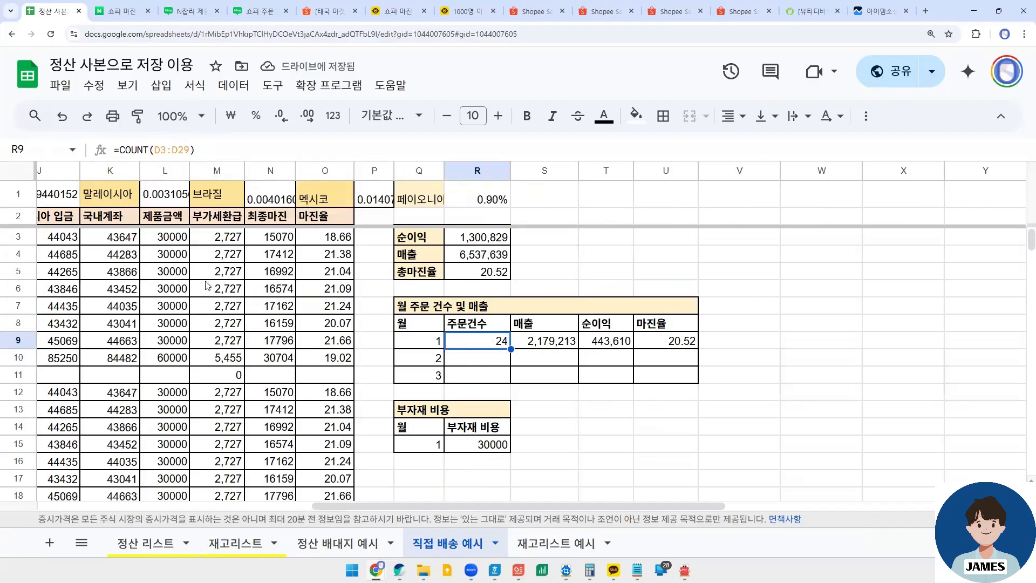
- Check the row ranges in the 1월 매출, 순이익 and 마진율 formulas in S9, T9 and U9
click(549, 344)
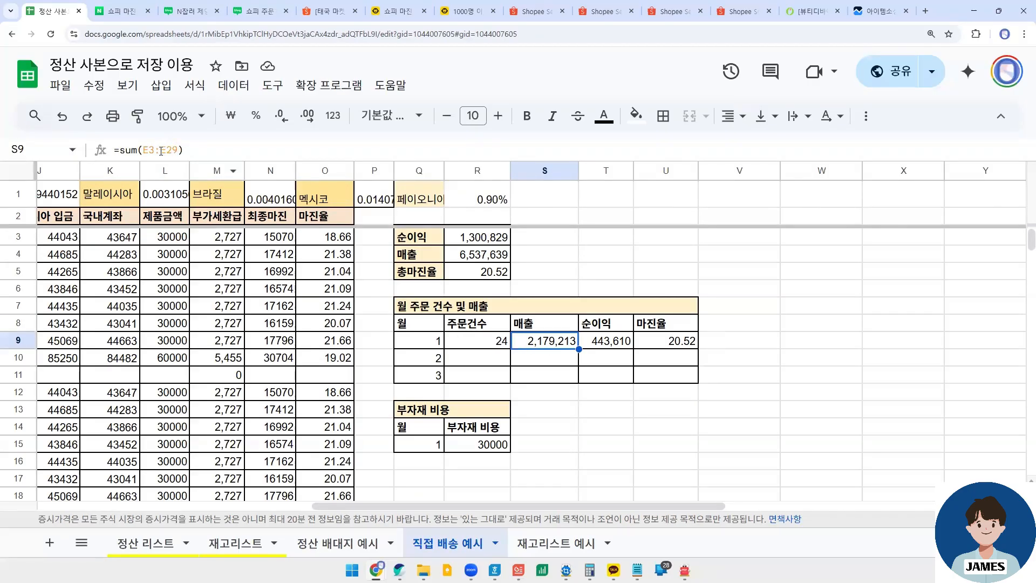
click(180, 150)
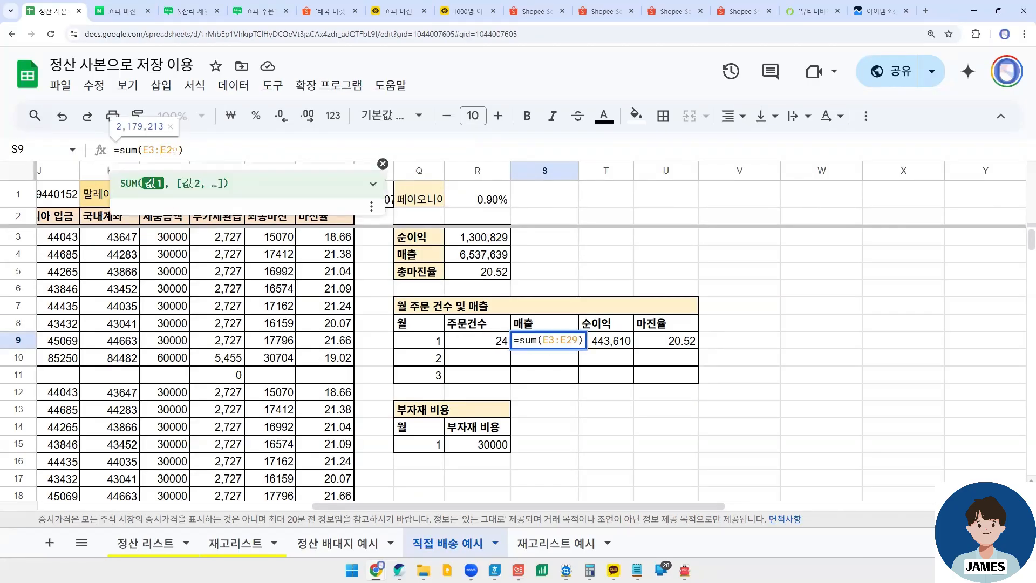
click(590, 334)
click(178, 149)
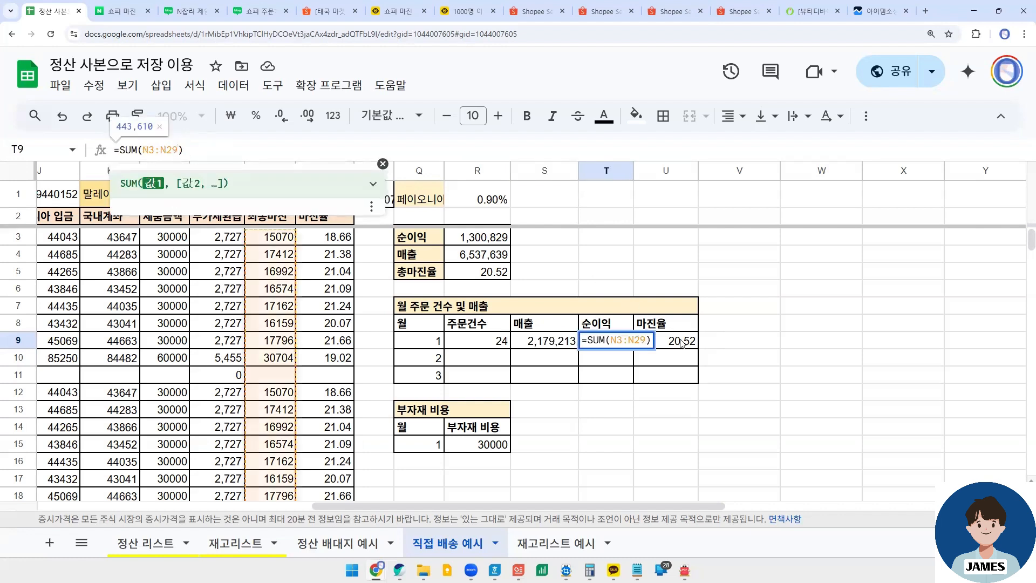
key(Tab)
click(201, 151)
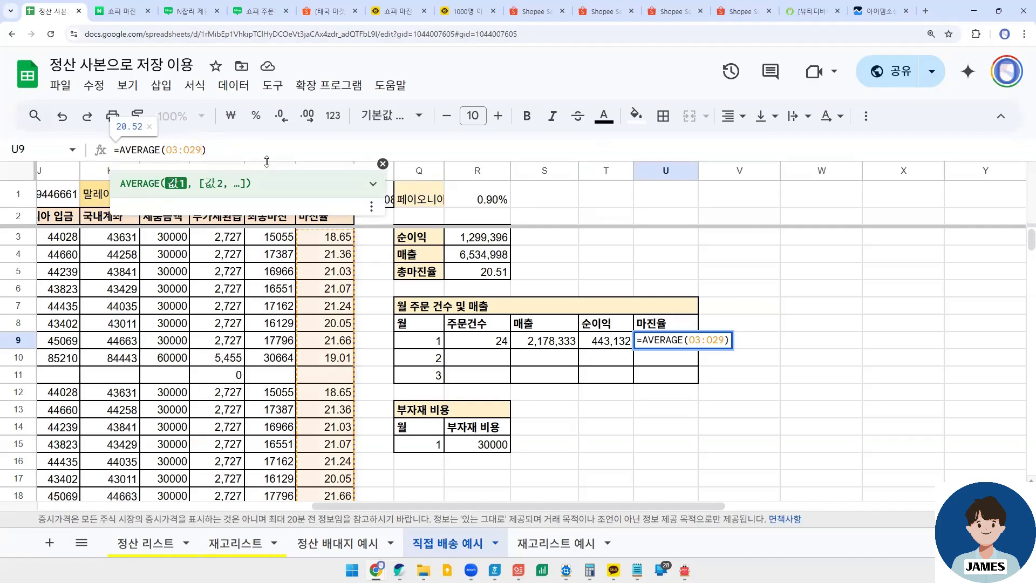
key(Return)
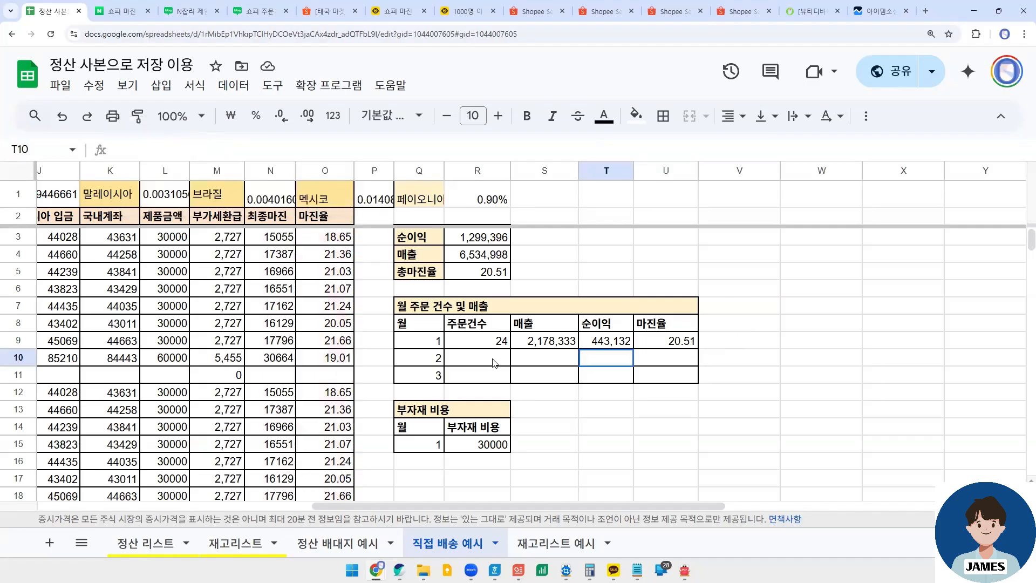
- Find the first and last 매출 cells of the 2월 orders, D30 and D56
click(494, 361)
drag(348, 505, 74, 505)
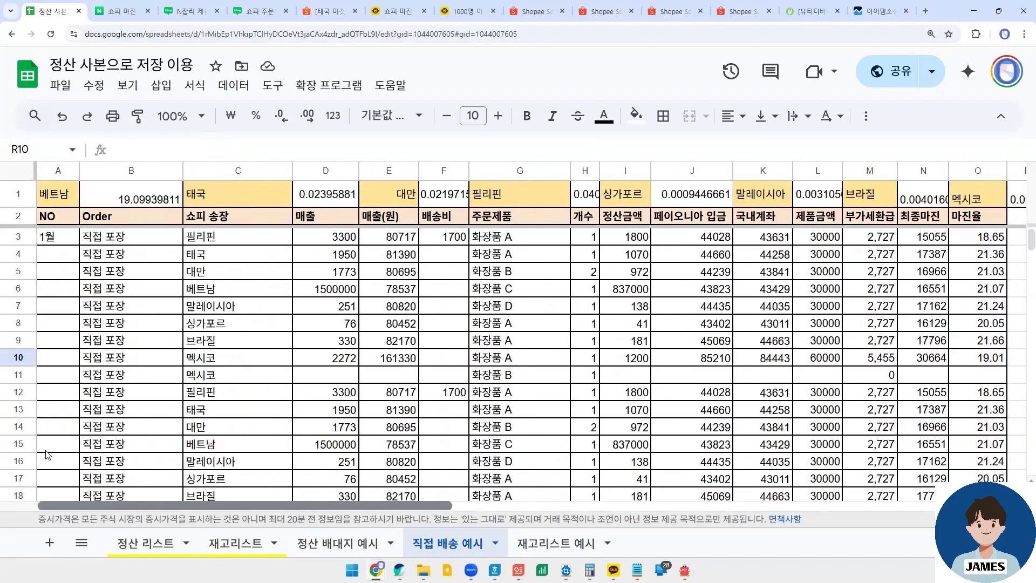
scroll(137, 332, down, 7)
scroll(310, 411, up, 7)
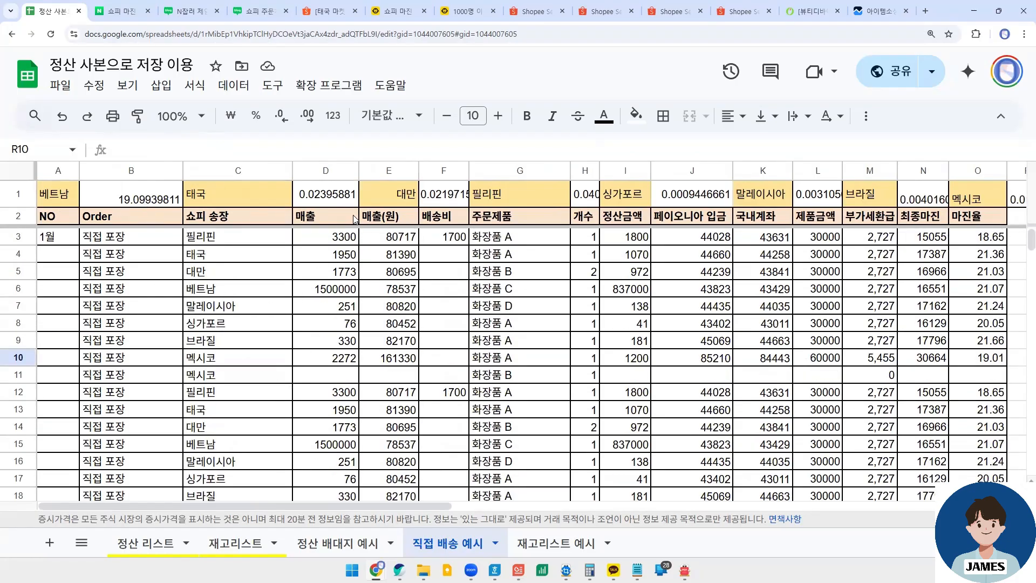
scroll(261, 318, down, 8)
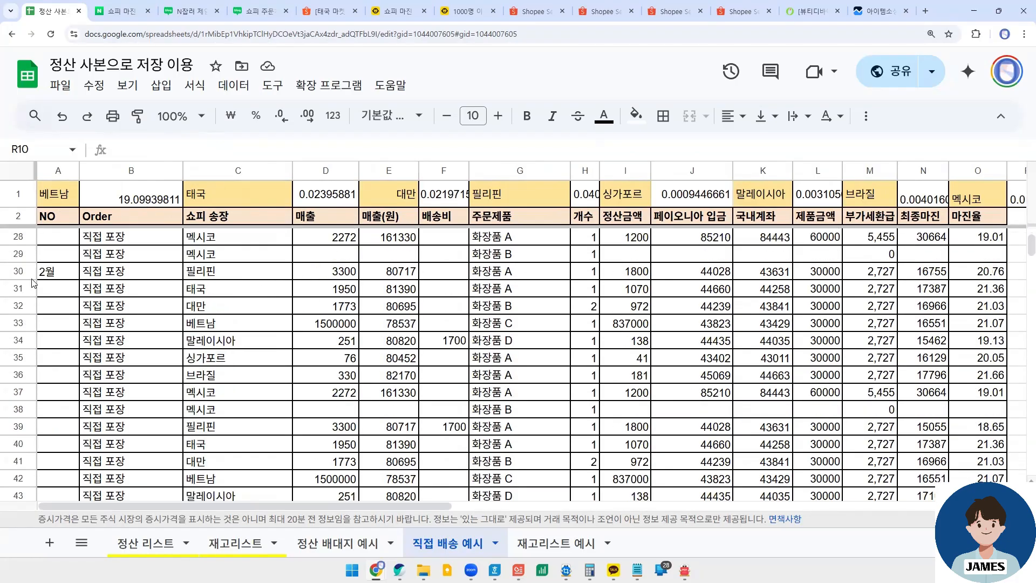
scroll(256, 368, down, 3)
scroll(161, 303, up, 3)
click(125, 271)
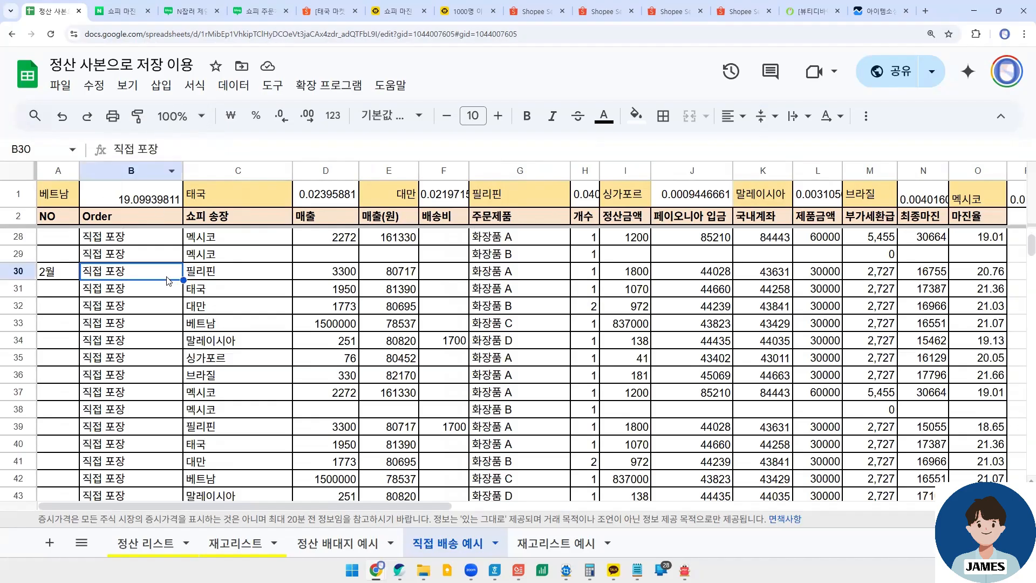
click(331, 276)
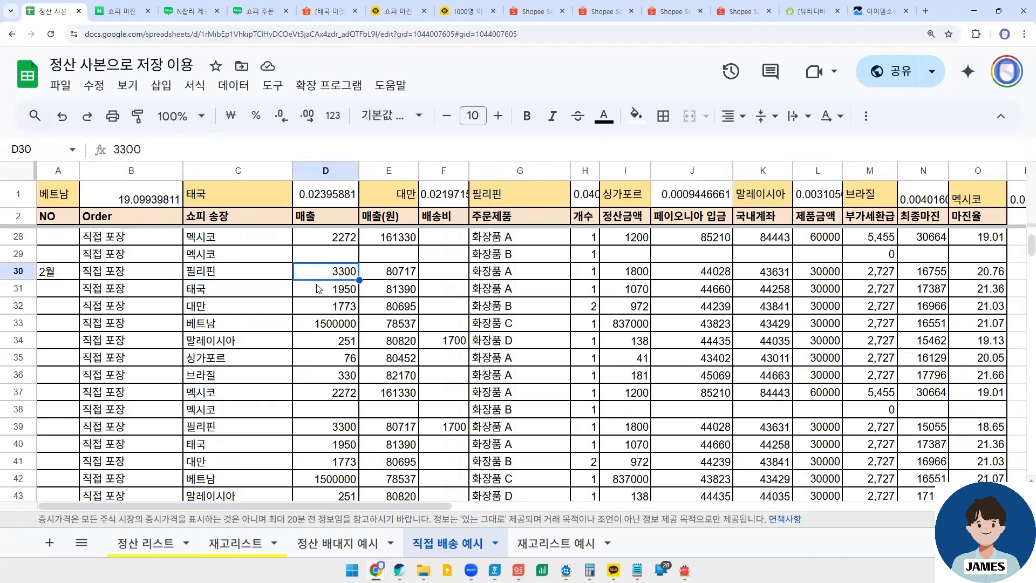
scroll(334, 324, down, 7)
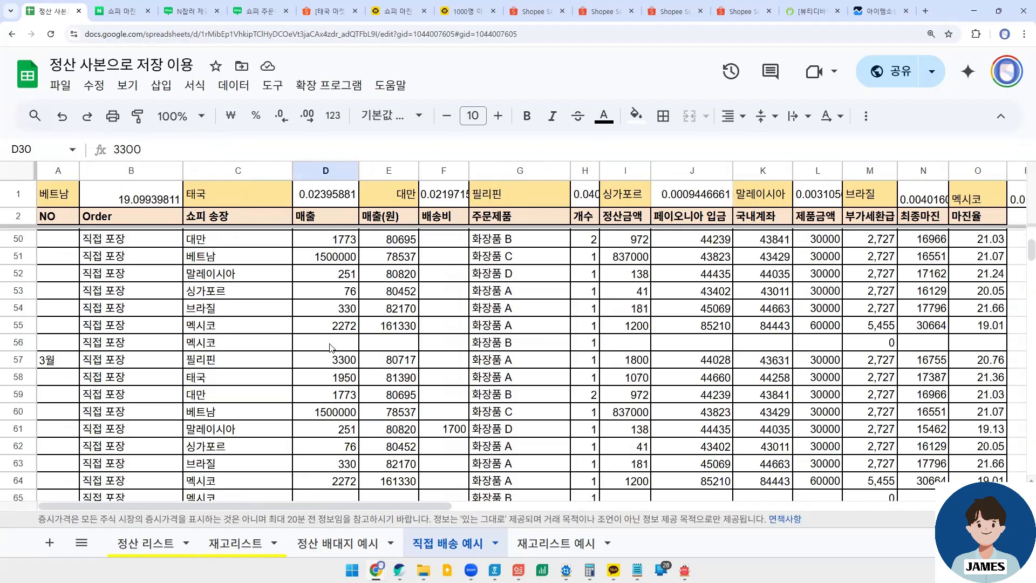
click(331, 345)
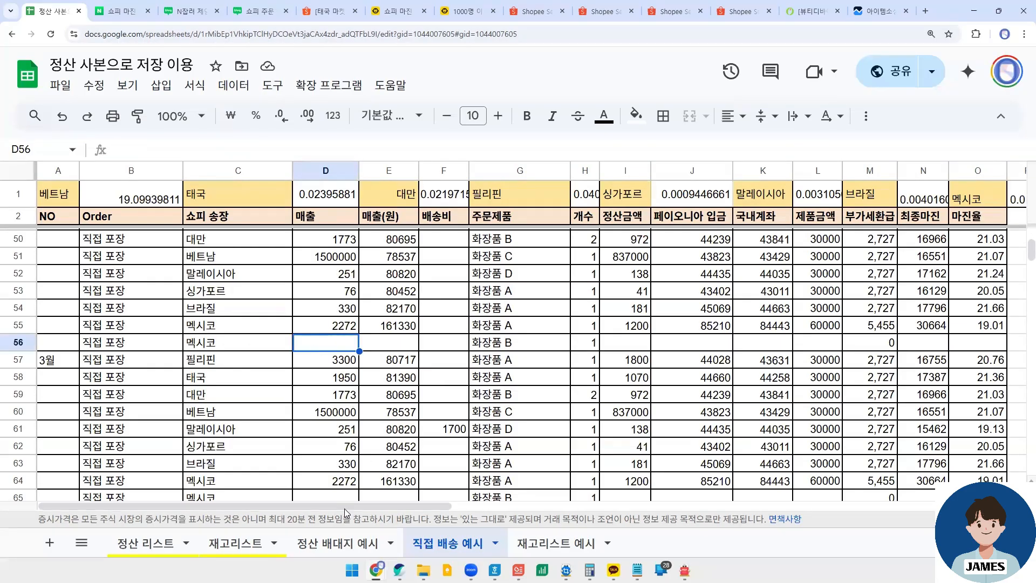
- Recheck the row range of the 2월 orders and return to the 월 주문 건수 및 매출 table
drag(345, 508, 659, 499)
click(659, 498)
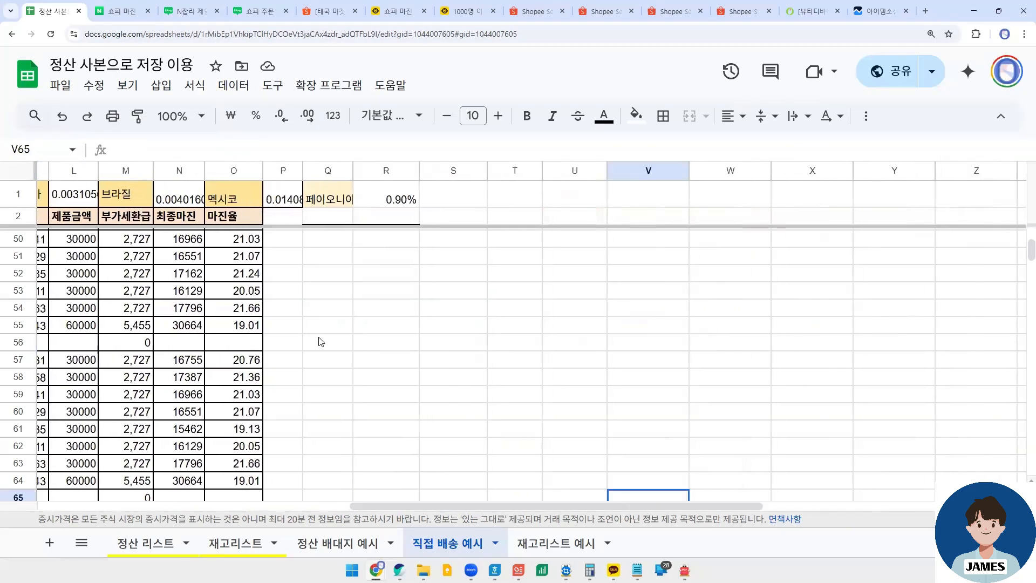
scroll(321, 341, up, 15)
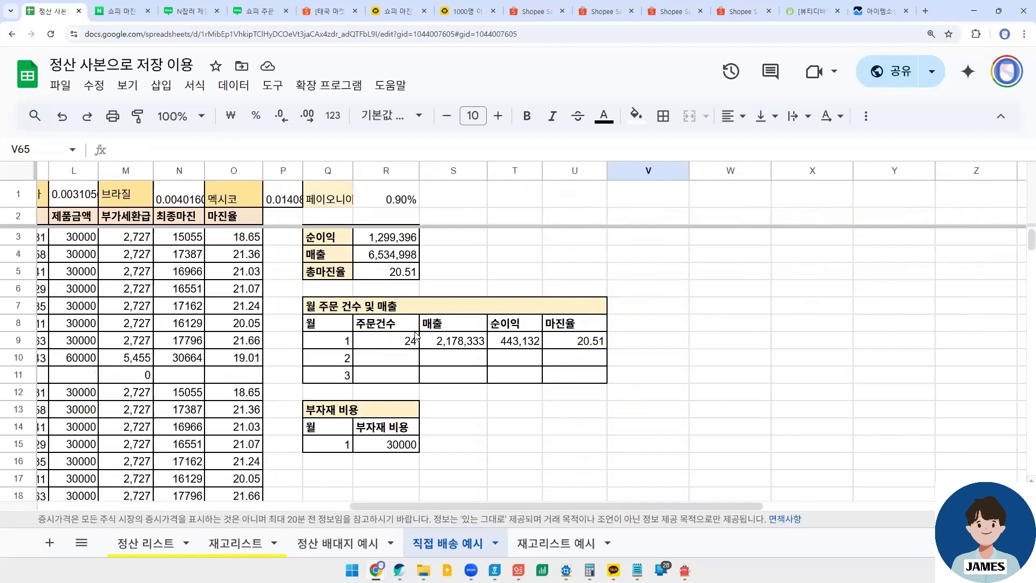
scroll(415, 336, down, 8)
drag(426, 501, 113, 501)
scroll(142, 401, down, 5)
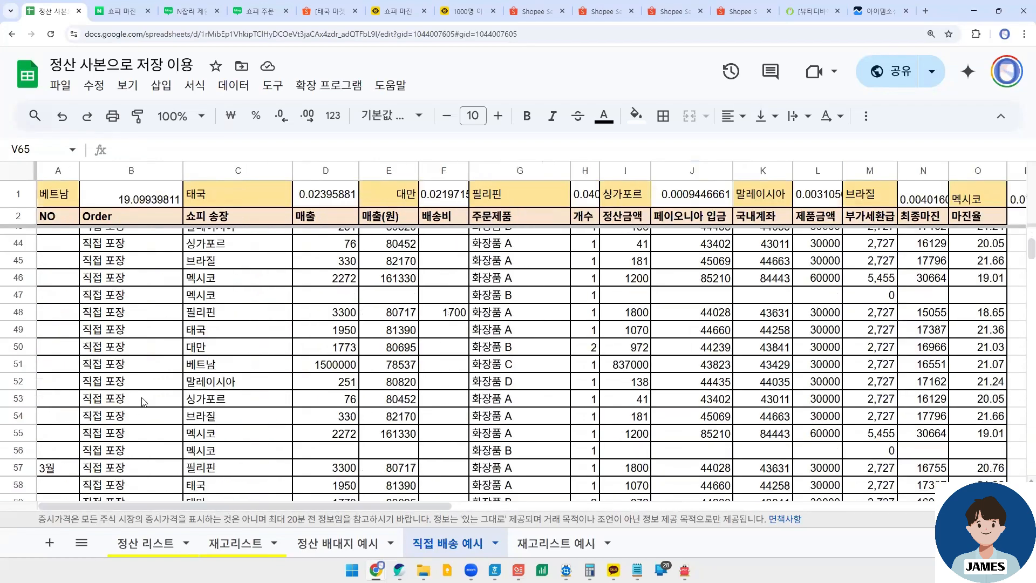
scroll(143, 400, down, 1)
drag(357, 500, 635, 502)
scroll(582, 420, up, 10)
scroll(583, 419, up, 4)
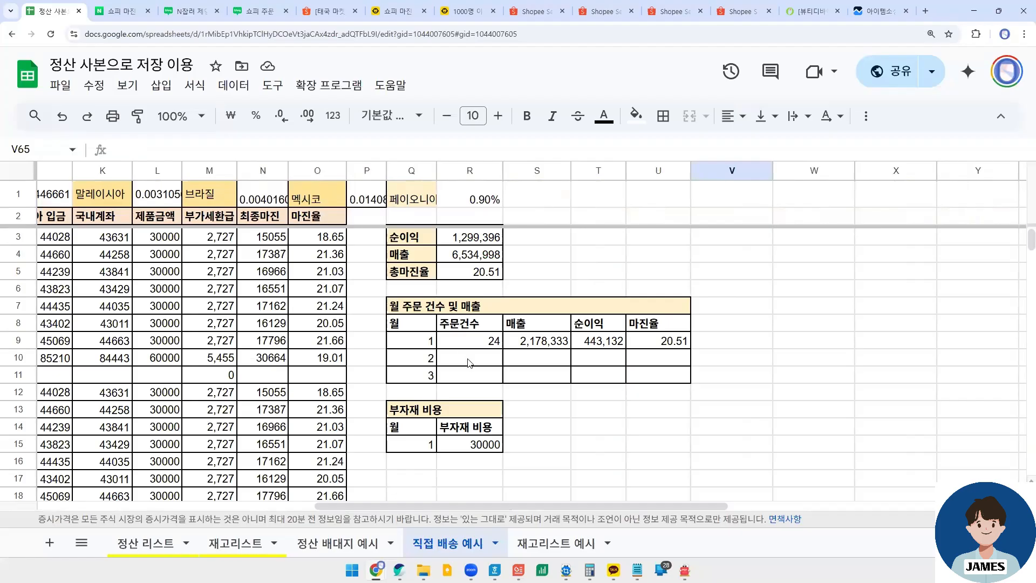
- Copy the 1월 summary formulas in R9:U9 into the 2월 row starting at R10
drag(470, 340, 622, 347)
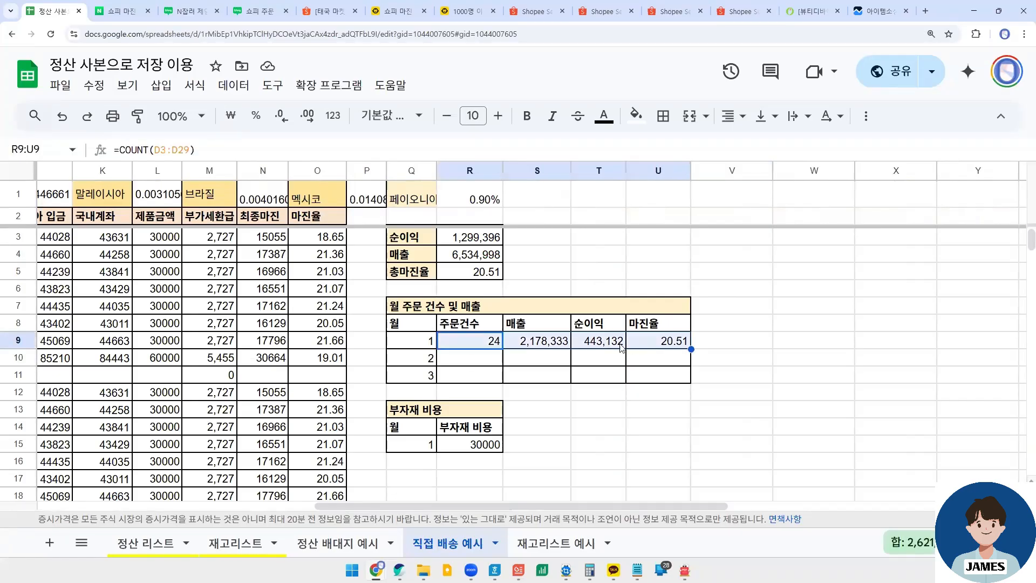
key(ctrl+c)
click(479, 363)
key(ctrl+v)
- Change the 2월 주문건수 formula in R10 to count the range D30:D56
click(485, 363)
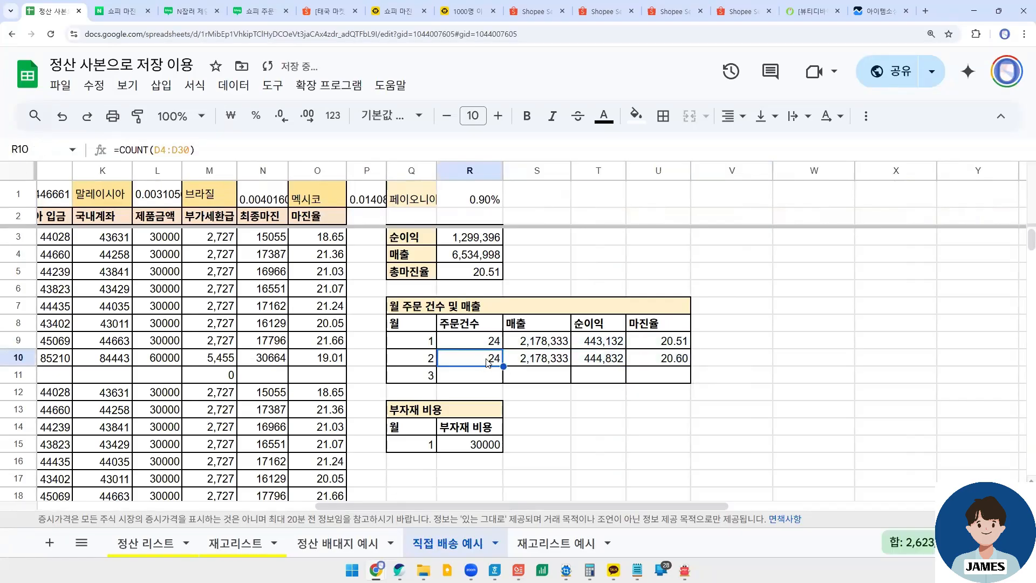
click(162, 148)
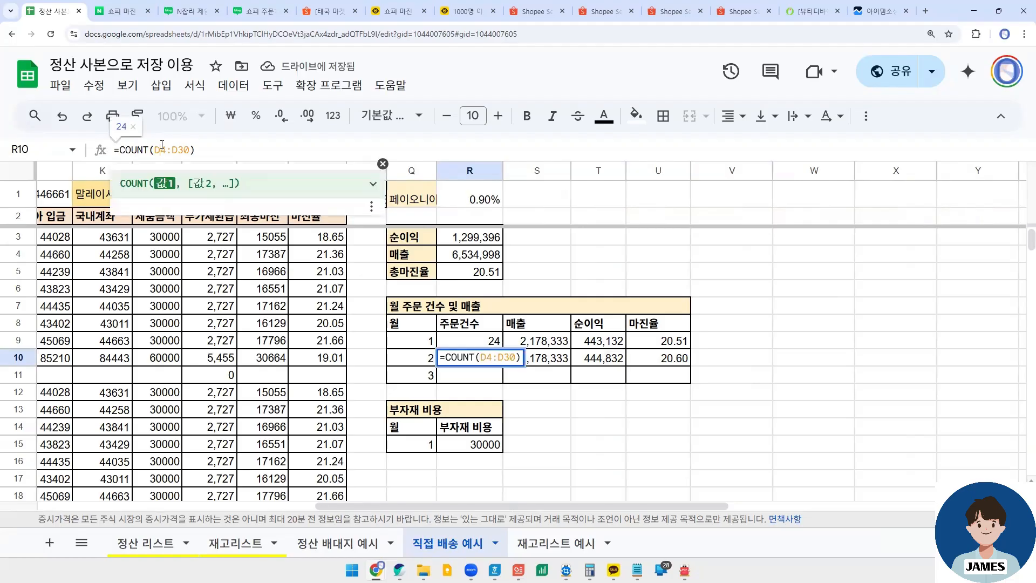
key(BackSpace)
text(30)
key(Delete)
key(Delete)
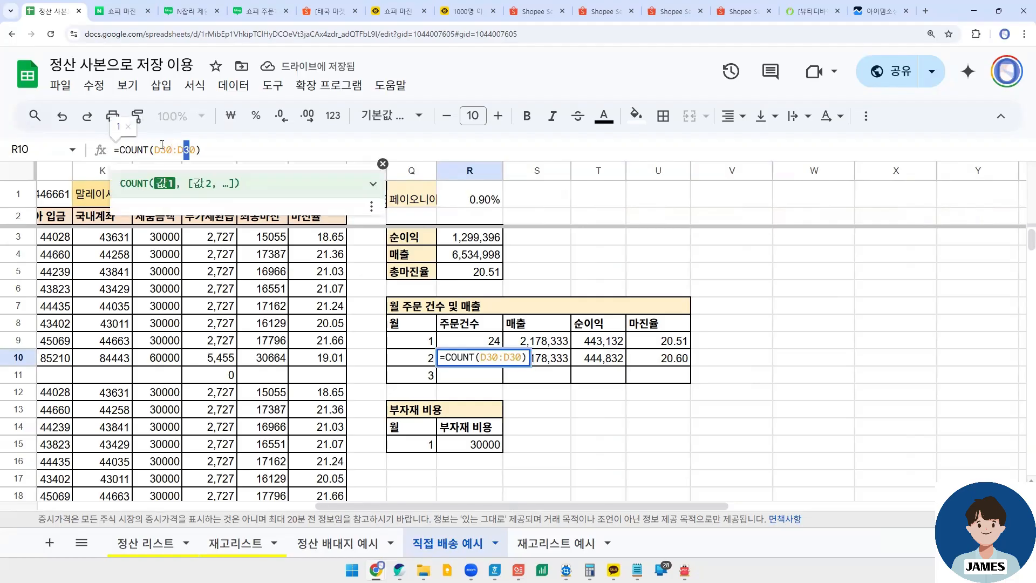
text(56)
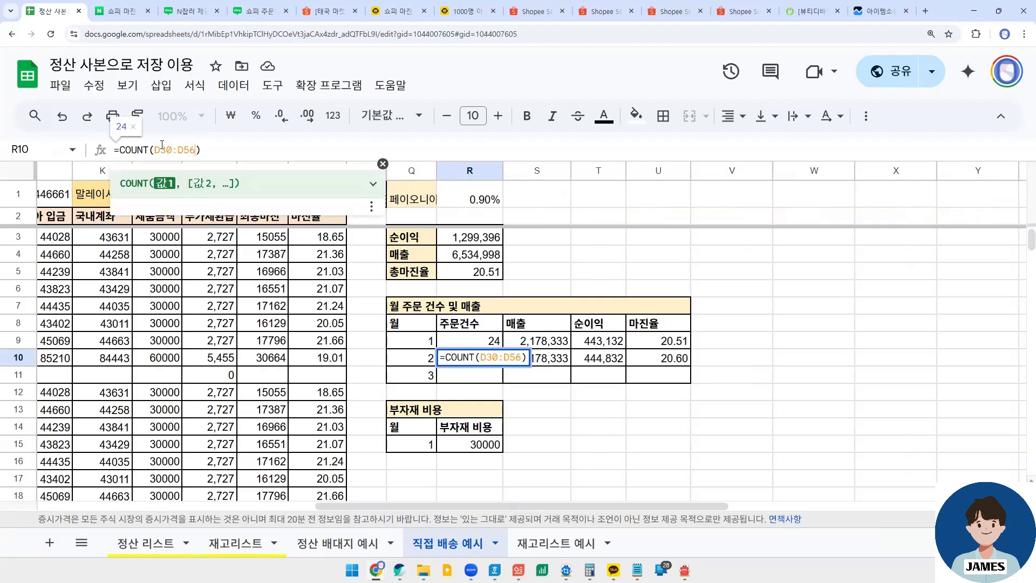
key(Return)
click(461, 357)
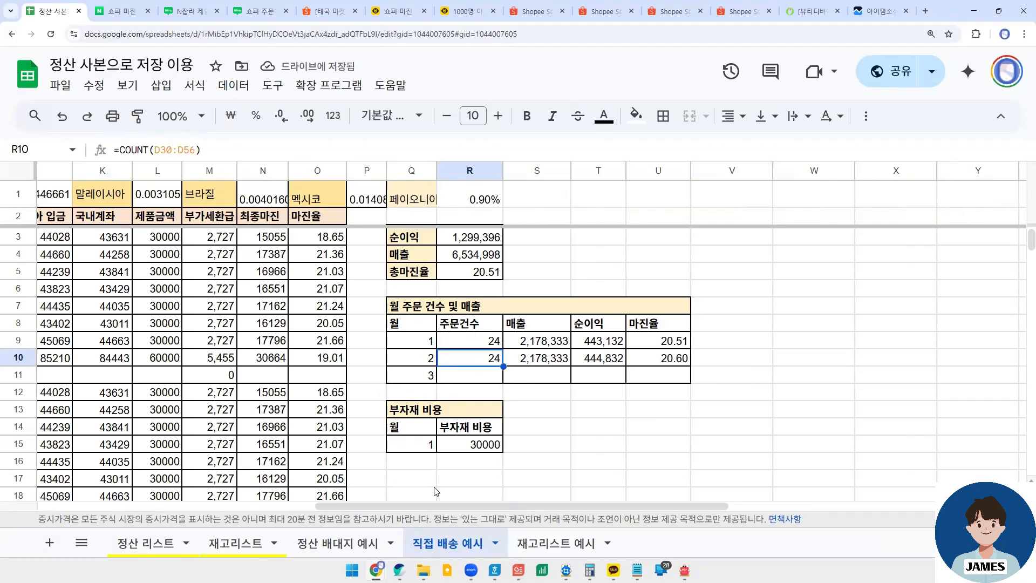
- Check which rows the 1월 and 2월 orders occupy, down to the start of the 3월 orders
drag(403, 506, 82, 475)
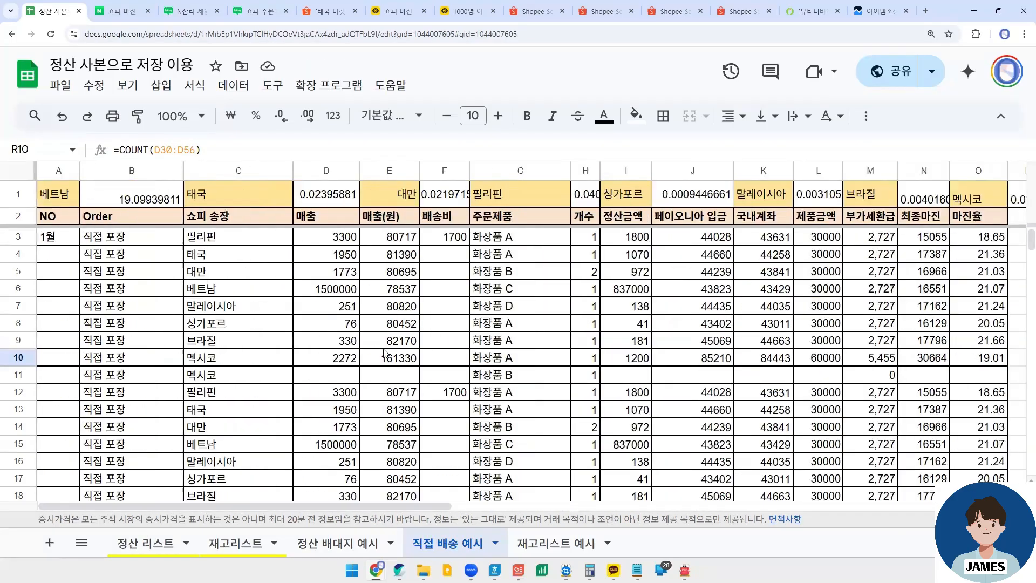
scroll(385, 353, down, 5)
scroll(307, 372, up, 5)
scroll(305, 383, down, 13)
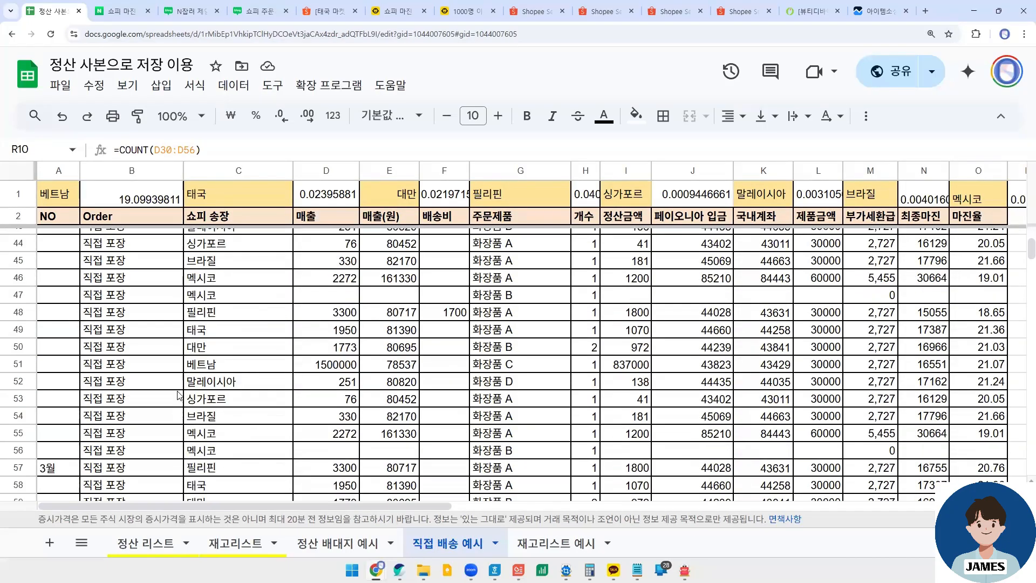
scroll(261, 352, down, 4)
scroll(385, 345, up, 18)
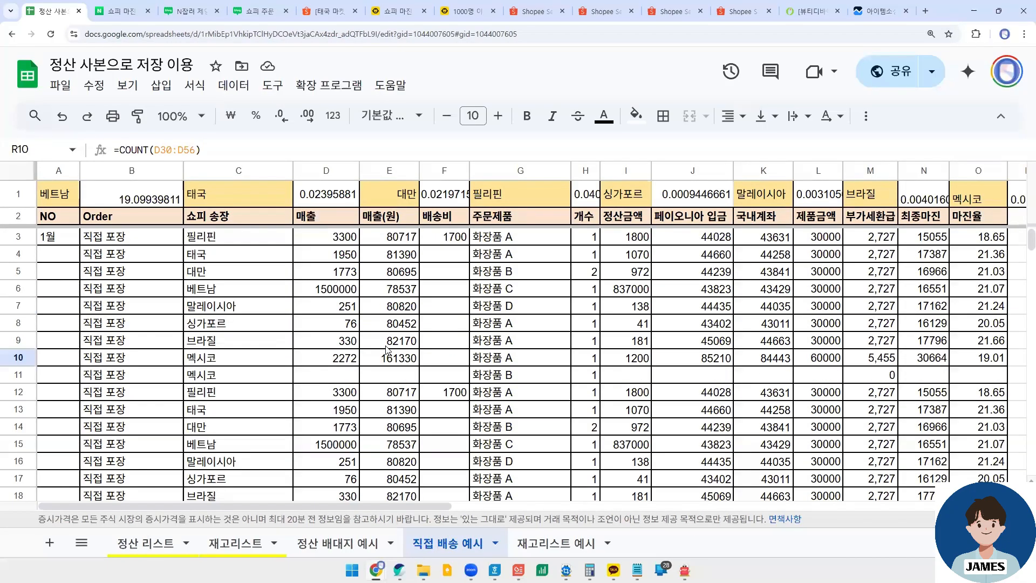
- Compare the 주문건수 and 매출 formulas of the 1월 and 2월 rows in the monthly summary table
drag(437, 504, 717, 508)
click(546, 356)
click(547, 357)
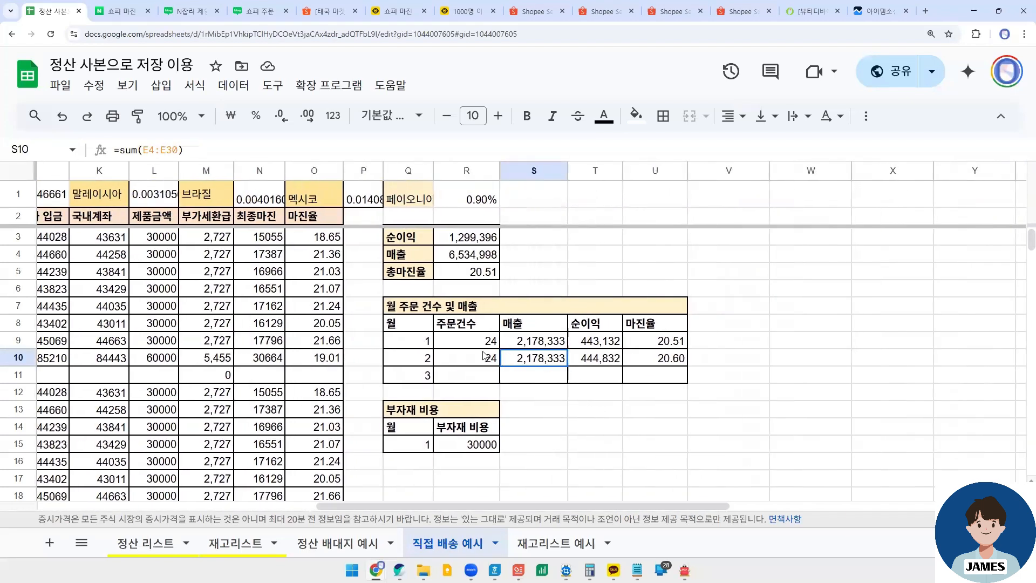
click(483, 357)
click(484, 344)
click(484, 362)
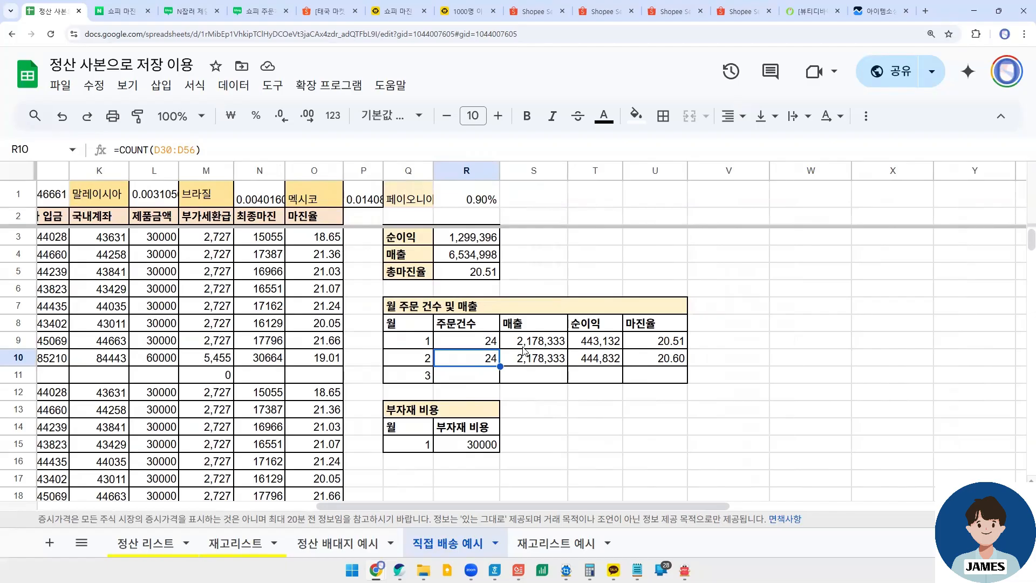
click(483, 342)
click(486, 358)
click(539, 342)
click(539, 357)
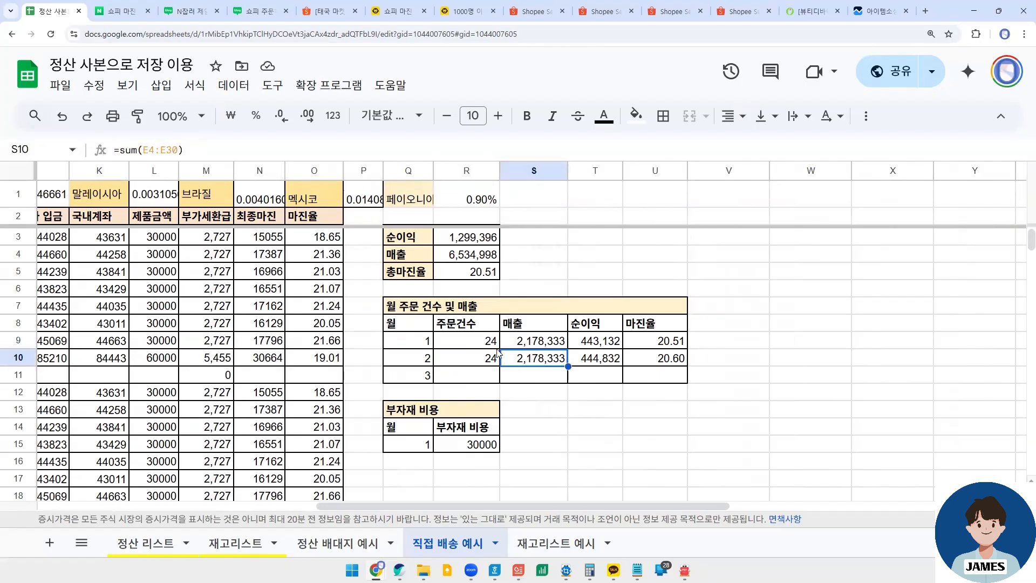
click(484, 360)
- Change the 2월 매출 formula in S10 to sum the range E30:E56
click(544, 360)
click(163, 150)
key(BackSpace)
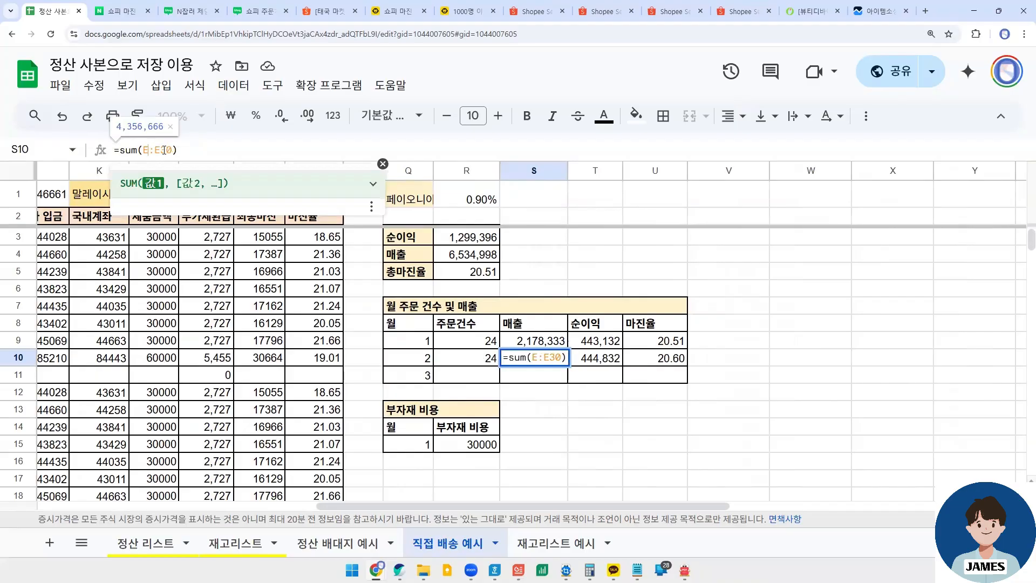
text(30)
key(BackSpace)
key(BackSpace)
text(56)
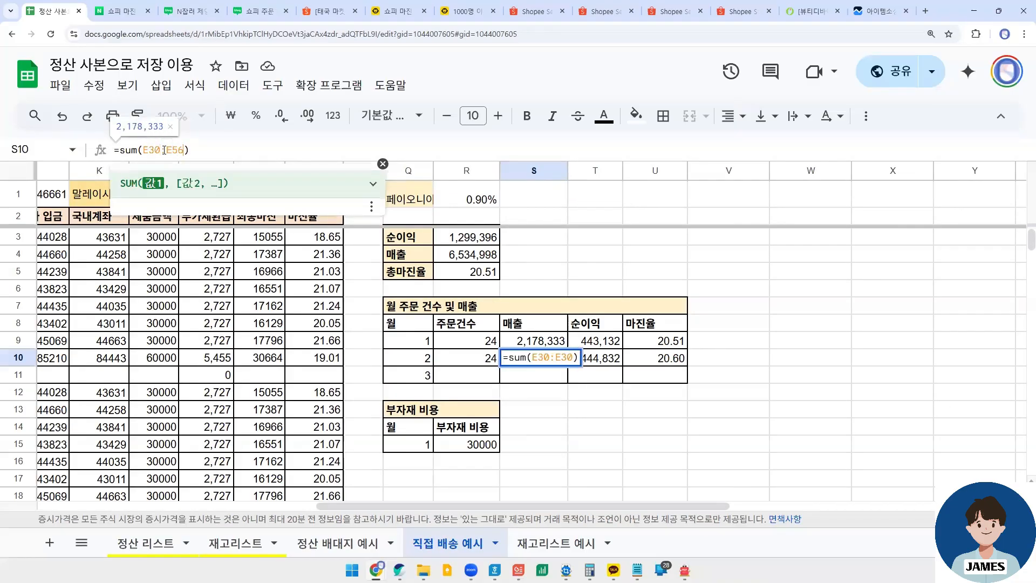
- Change the 2월 순이익 formula in T10 to sum the range N30:N56
click(619, 360)
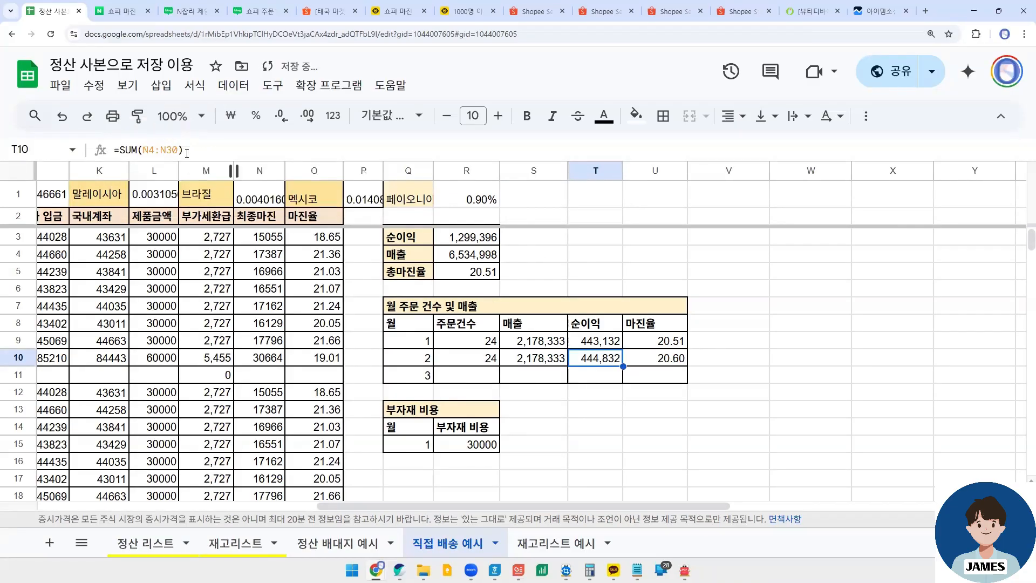
click(154, 150)
key(BackSpace)
text(30)
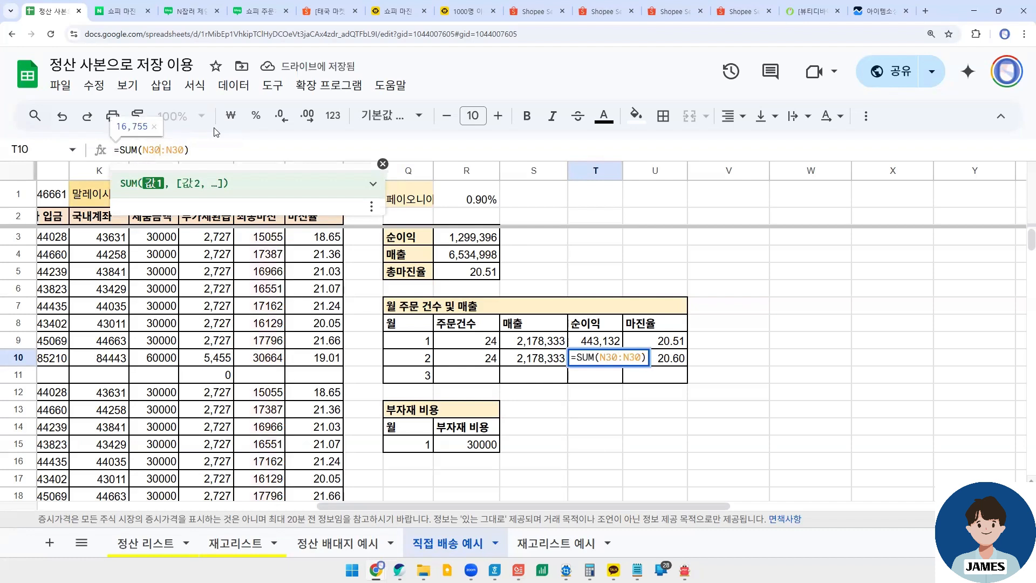
key(BackSpace)
key(BackSpace)
text(56)
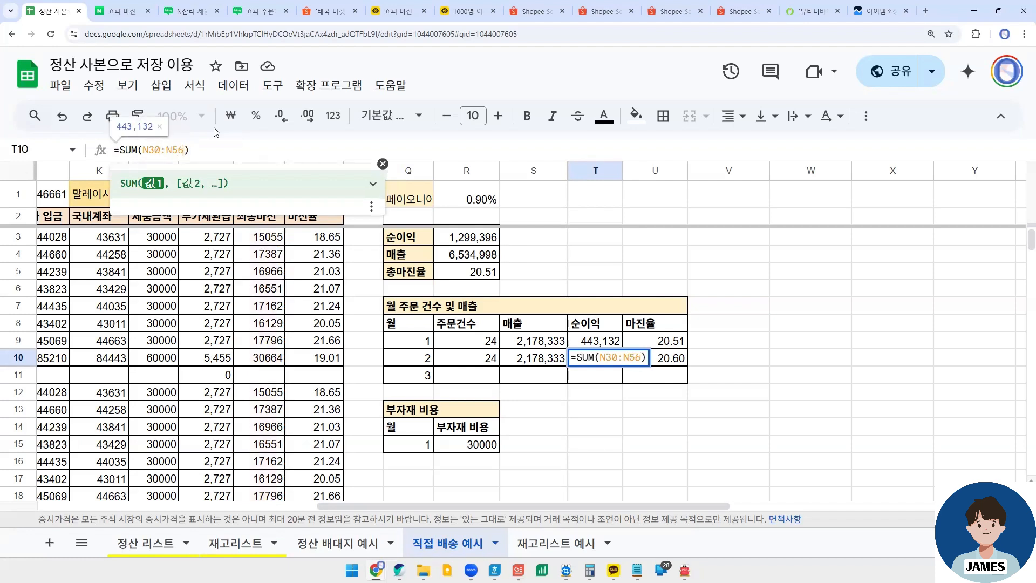
key(Return)
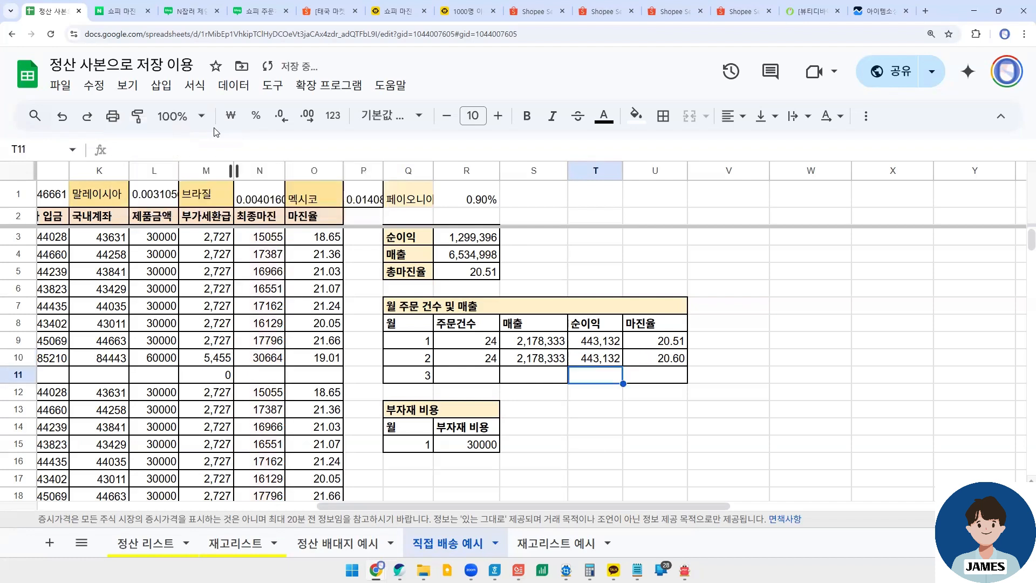
- Change the 2월 마진율 formula in U10 to average the range O30:O56
click(667, 360)
click(177, 146)
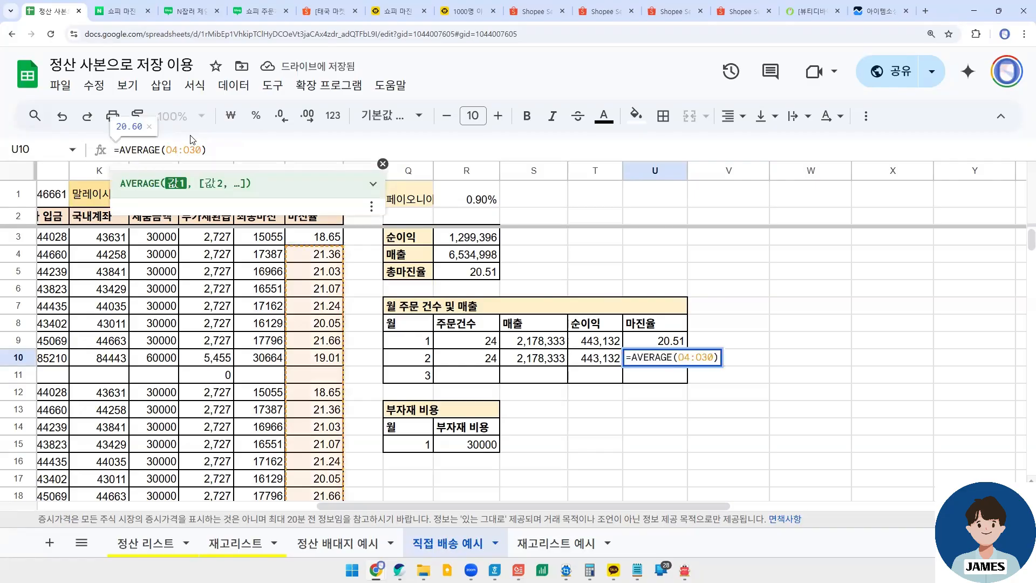
key(shift+Left)
text(30)
key(Right)
key(Right)
key(shift+Right)
key(shift+Right)
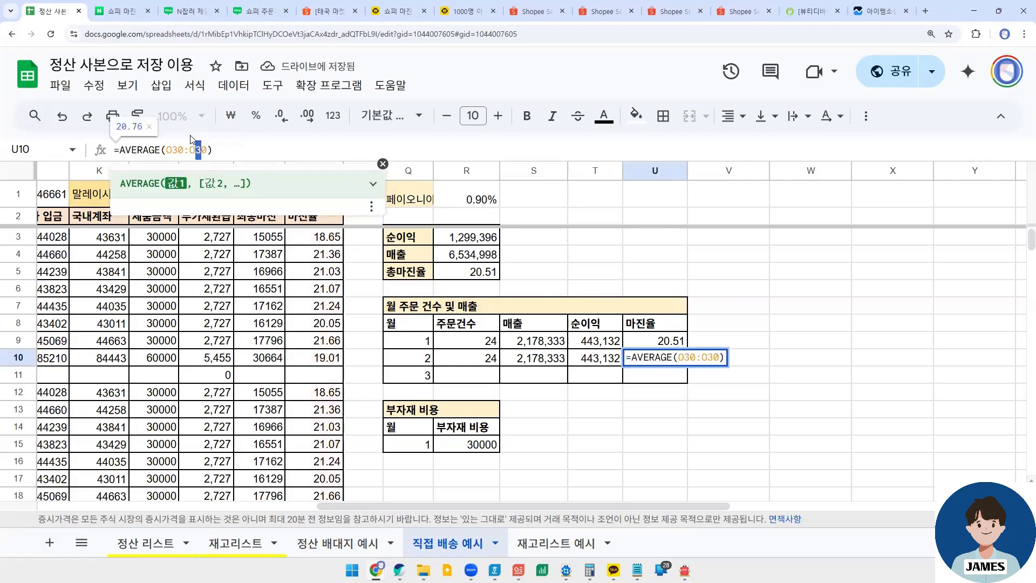
text(56)
key(Return)
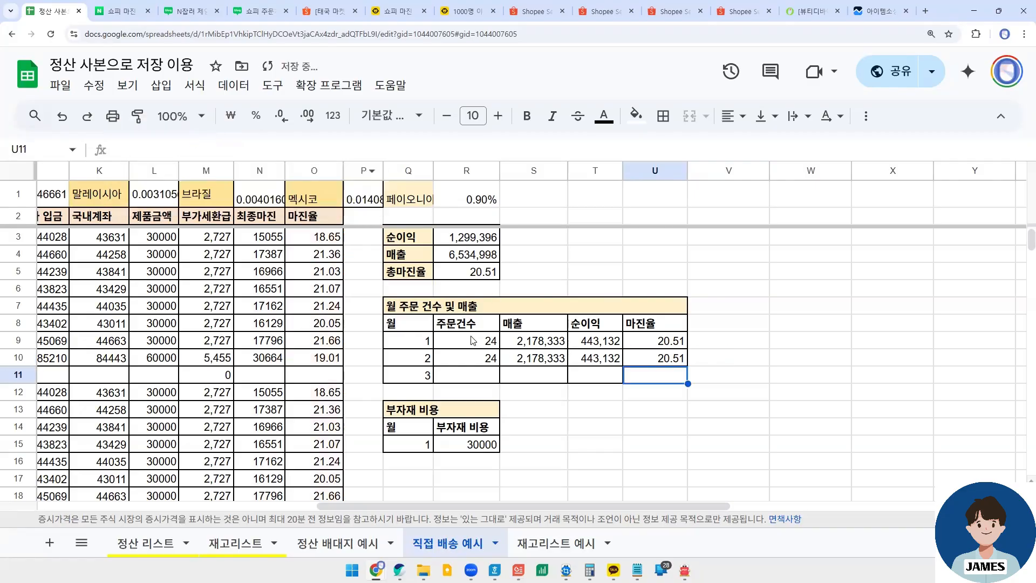
- Review the 1월 summary row against the 2월 주문건수, 순이익 and 마진율 cells
drag(475, 340, 678, 346)
click(593, 361)
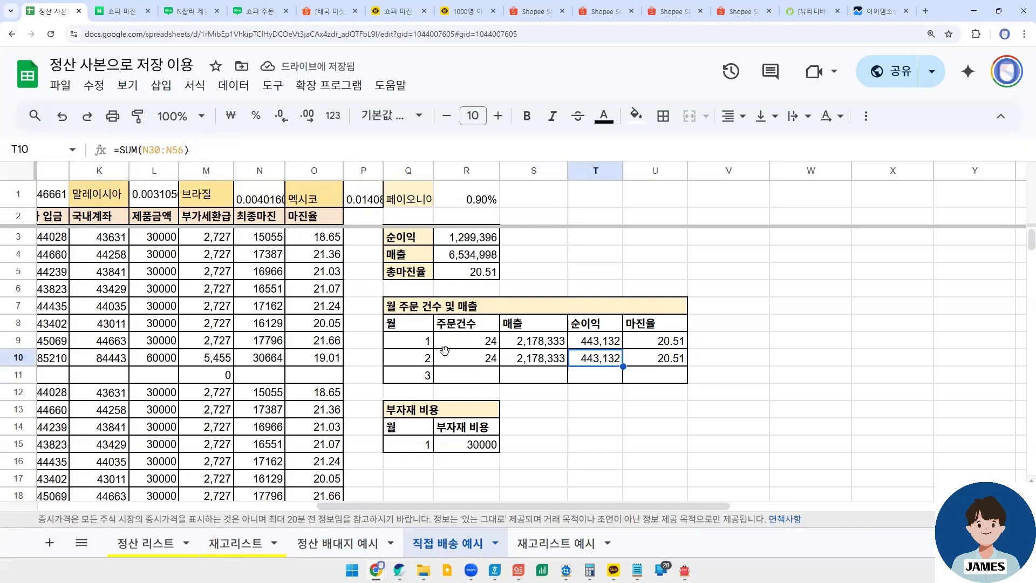
click(453, 354)
click(642, 357)
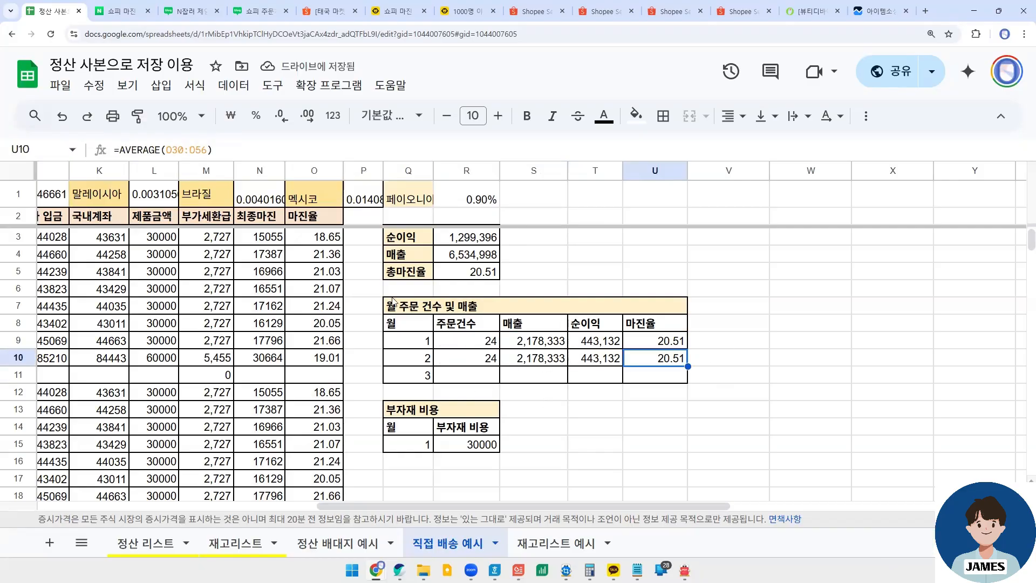
- Clear the contents of the 2월 order rows in B41:O45
drag(457, 505, 100, 381)
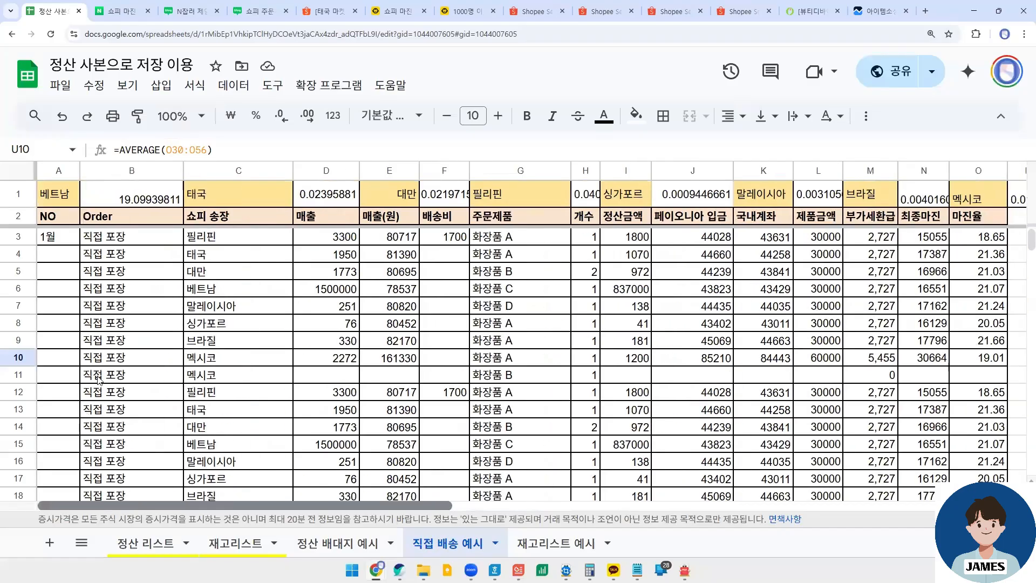
scroll(144, 336, down, 5)
scroll(243, 306, down, 3)
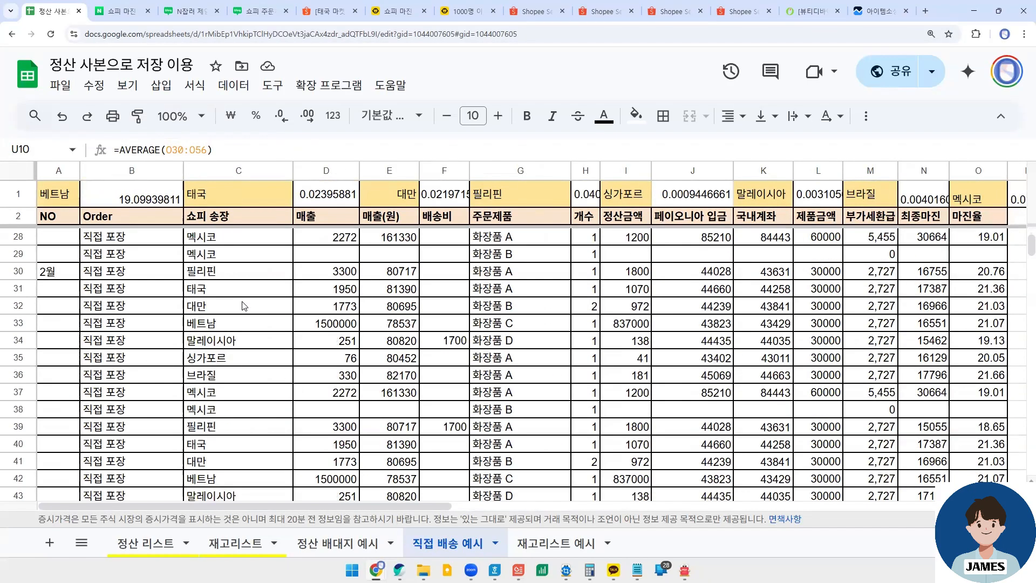
scroll(188, 341, down, 3)
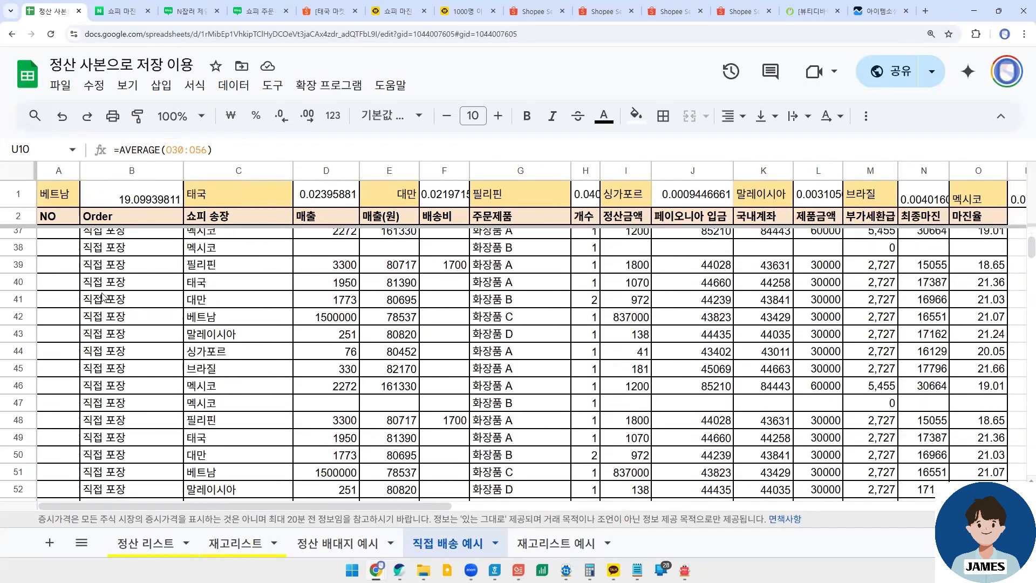
drag(147, 304, 988, 369)
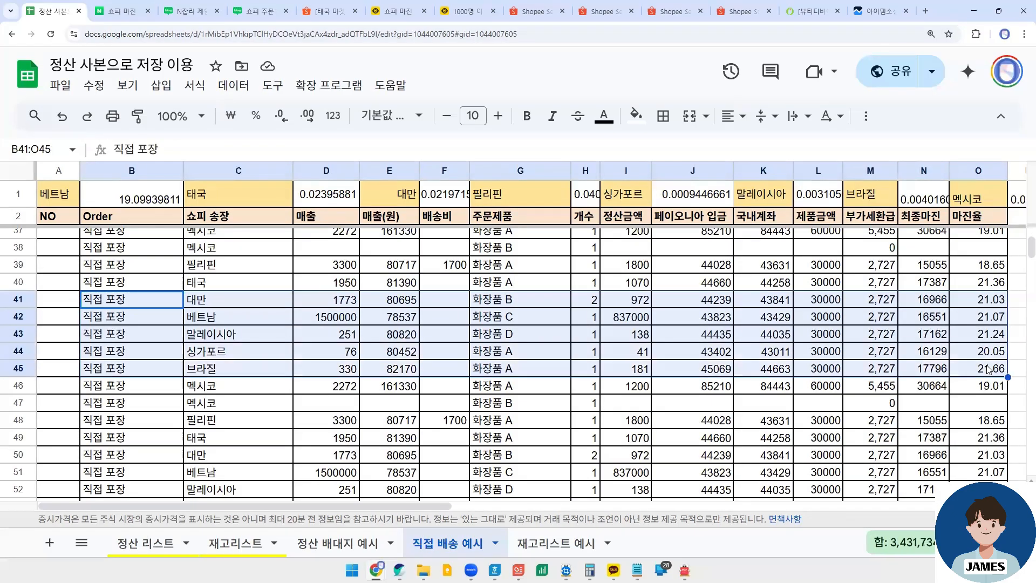
key(Delete)
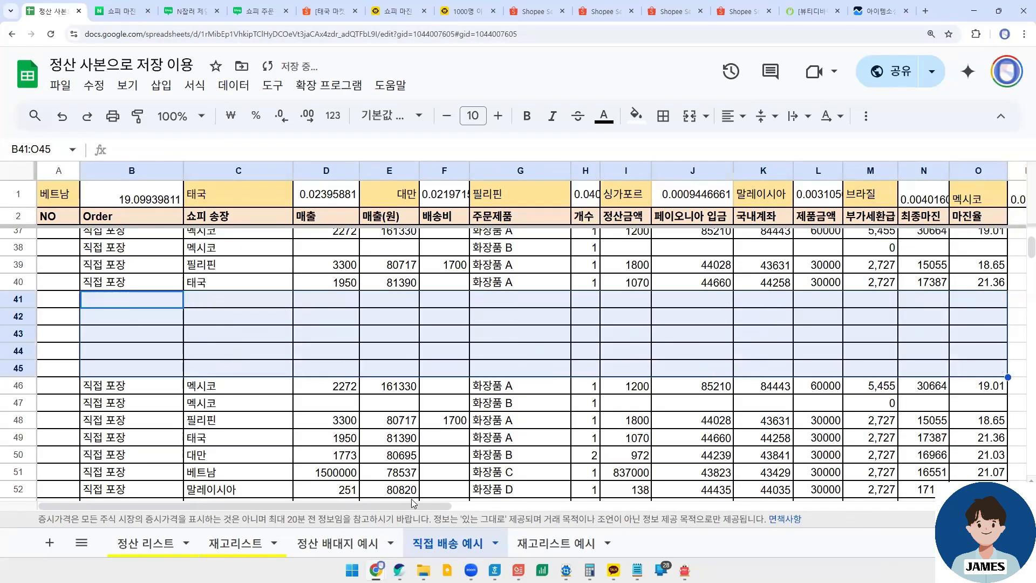
- Compare the order count, sales, profit and margin of 1월 and 2월 in R9:U10 after clearing the orders
scroll(578, 507, right, 10)
scroll(594, 388, up, 12)
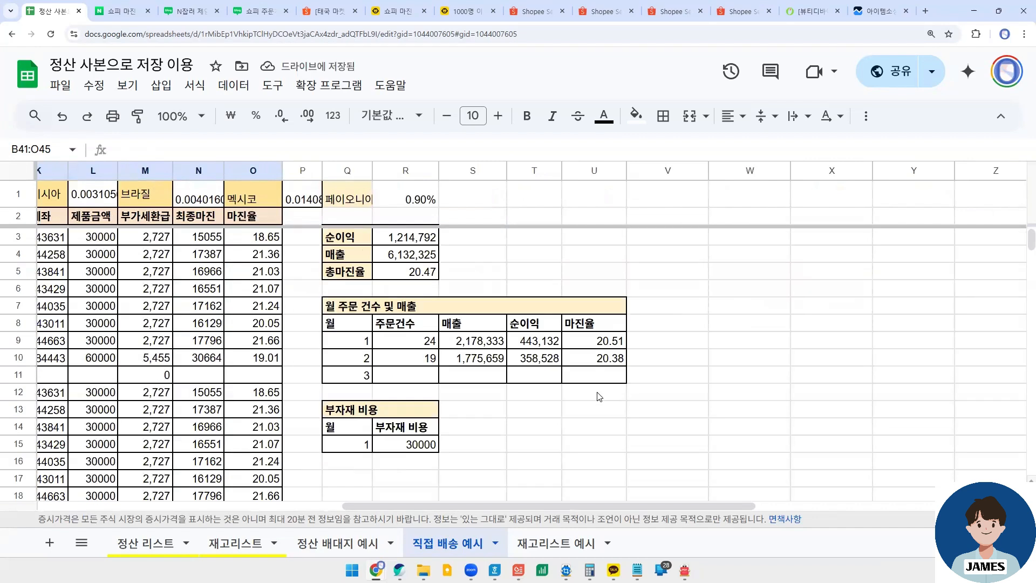
click(422, 346)
click(424, 361)
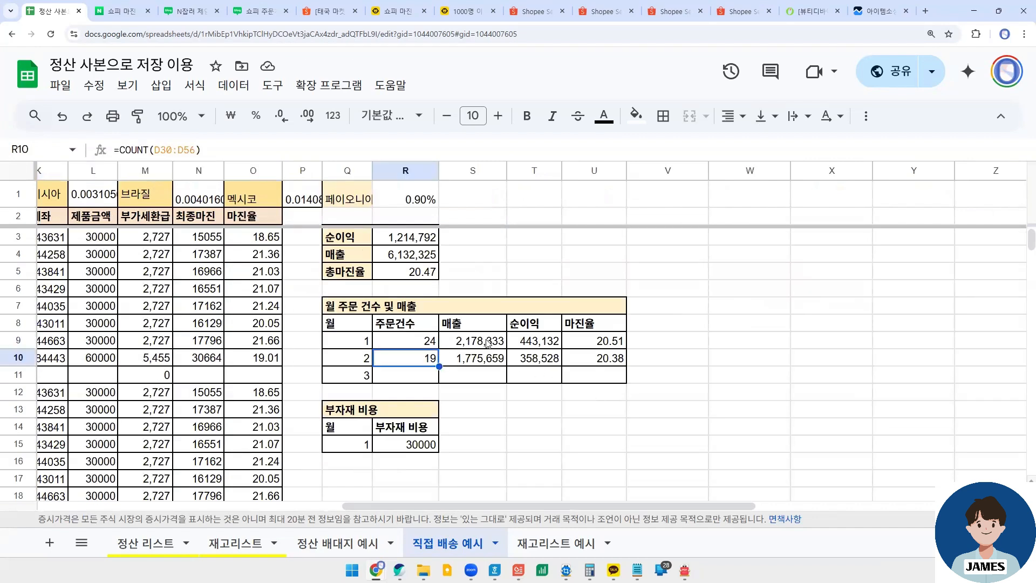
click(484, 355)
click(529, 345)
click(536, 362)
click(593, 358)
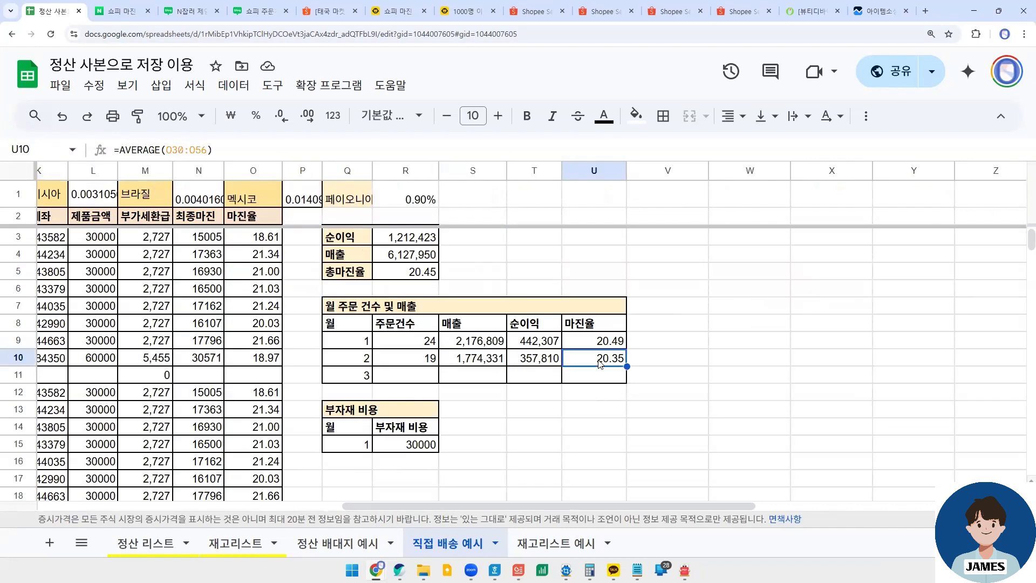
drag(411, 346, 585, 359)
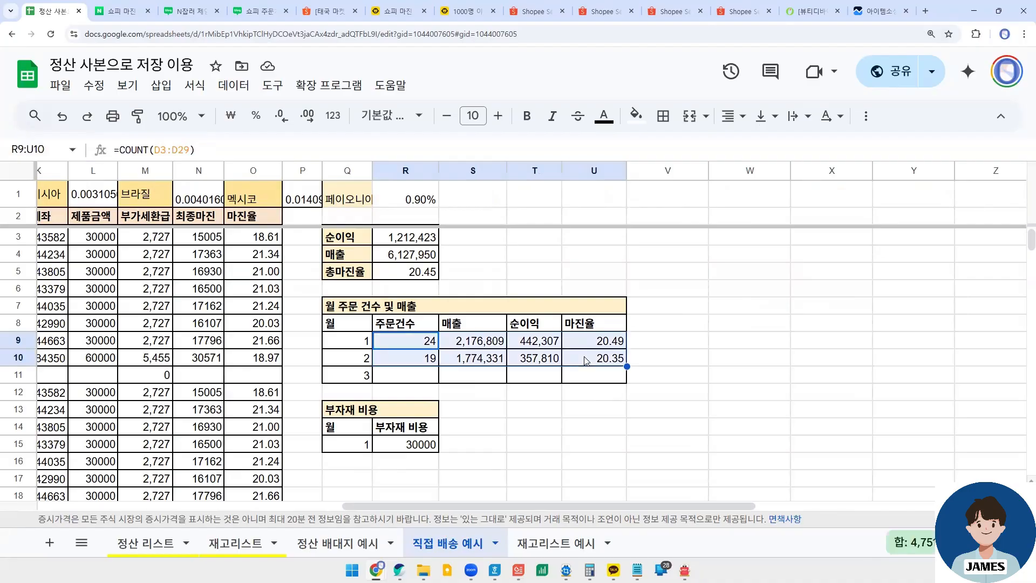
click(584, 358)
drag(418, 365, 603, 360)
click(603, 360)
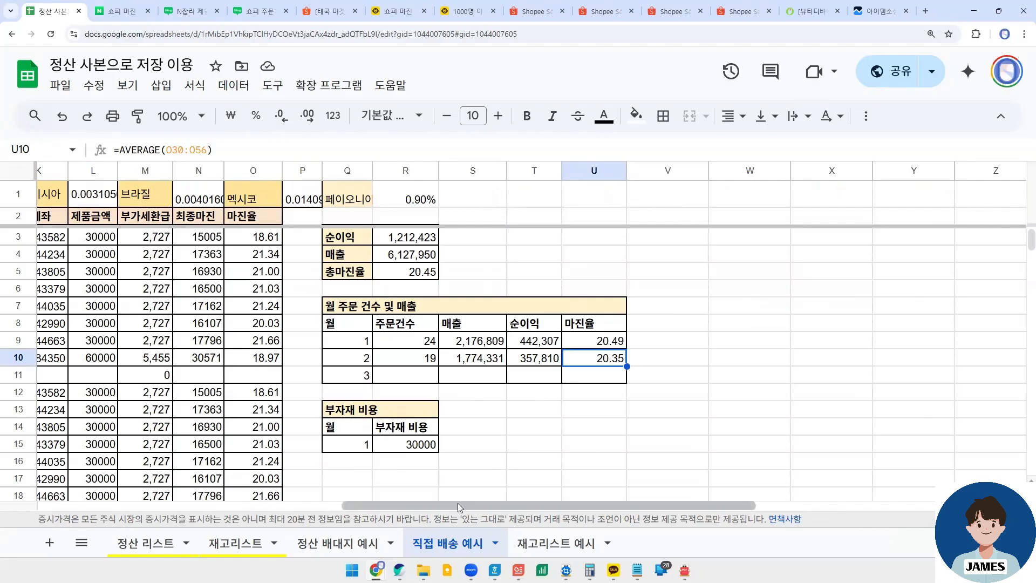
- View the 정산 배대지 예시 sheet and return to the 직접 배송 예시 sheet
scroll(457, 502, left, 10)
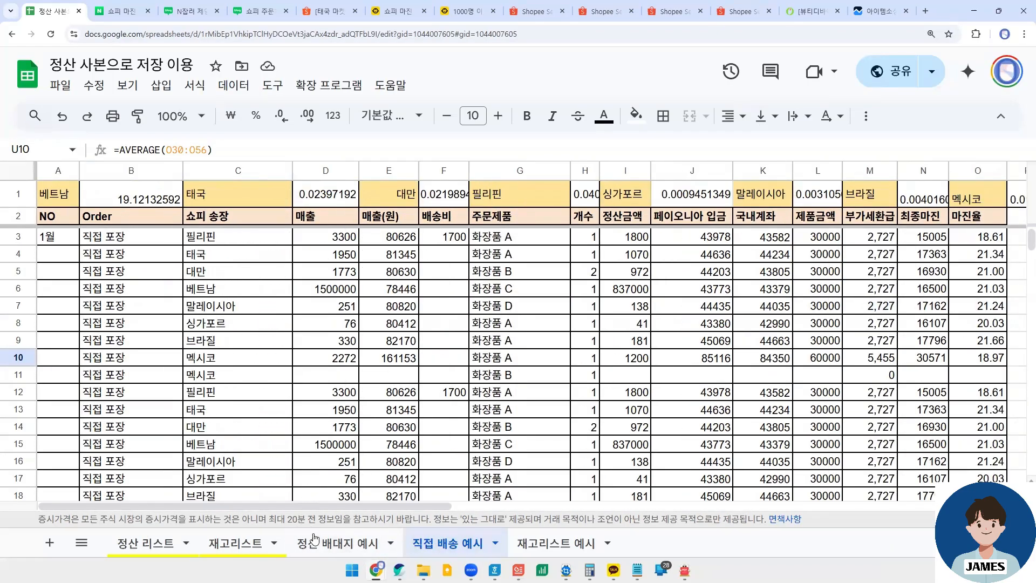
click(314, 537)
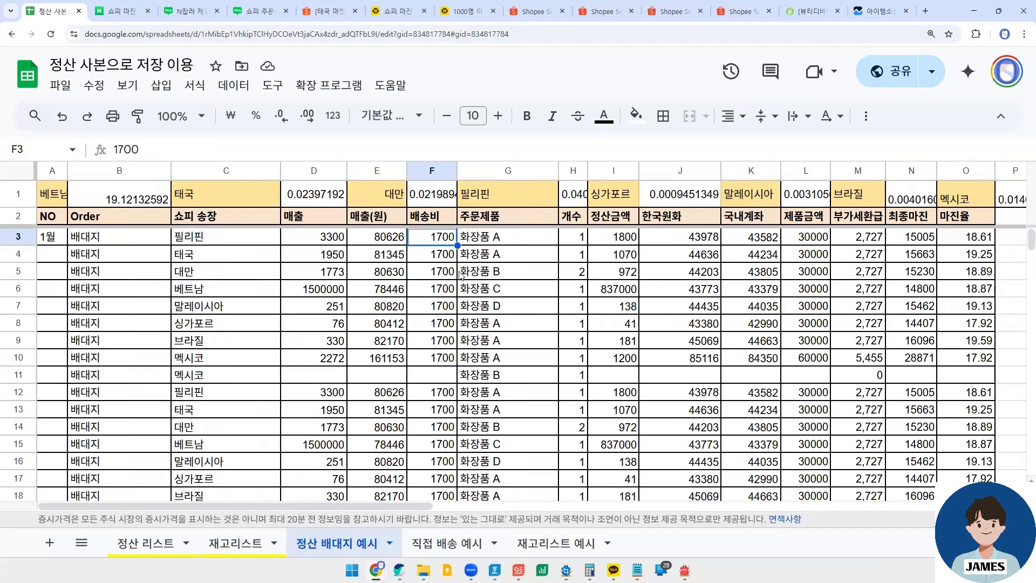
click(436, 543)
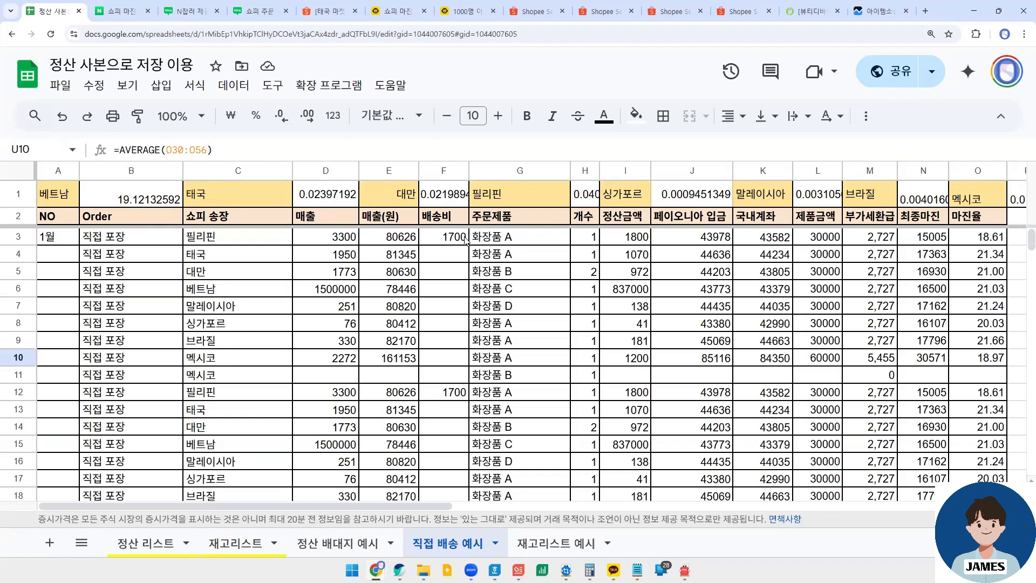
- Review the 배송비 entries of the 1월 orders in column F, starting from F3
click(465, 237)
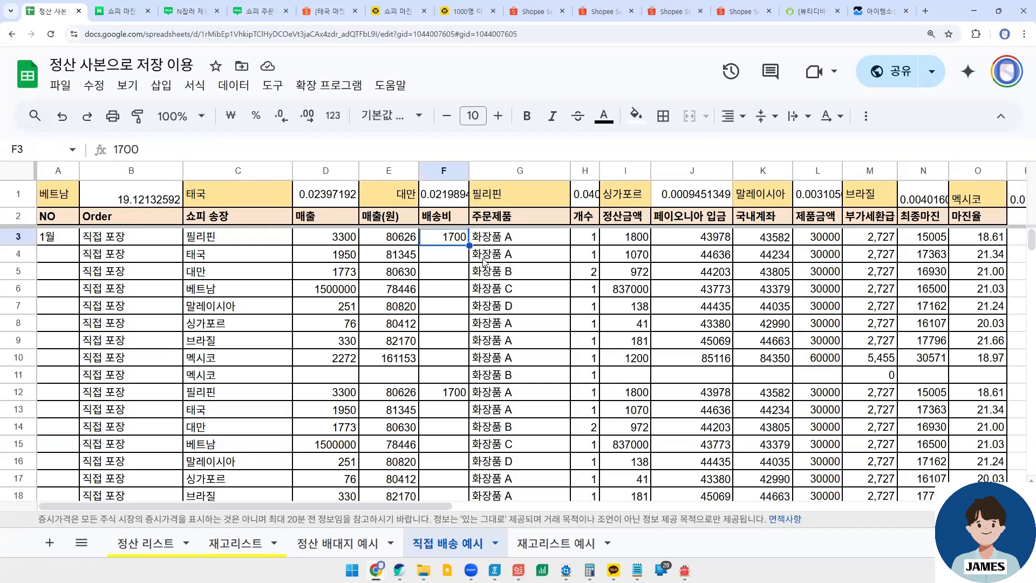
scroll(480, 351, down, 4)
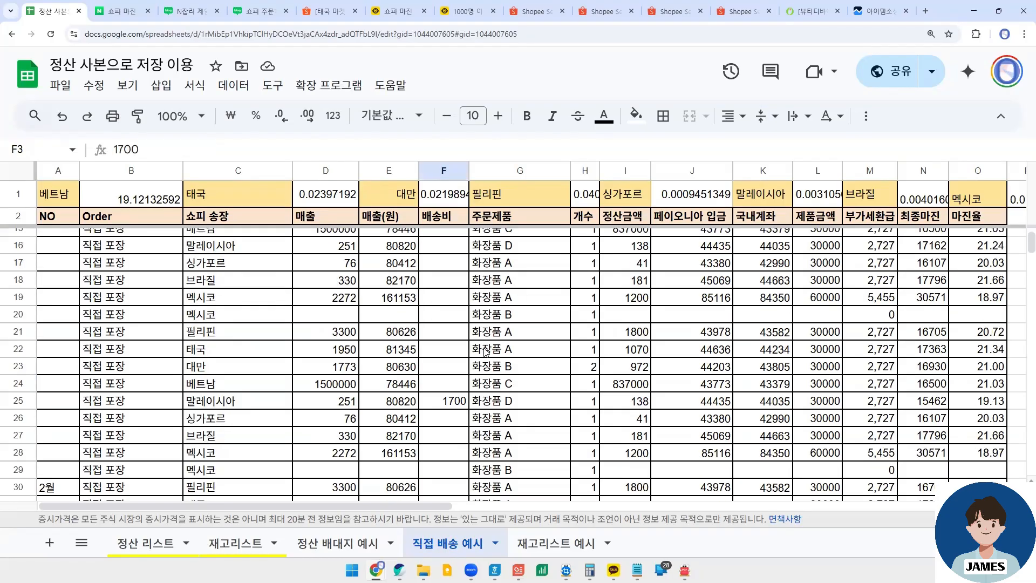
scroll(487, 352, up, 4)
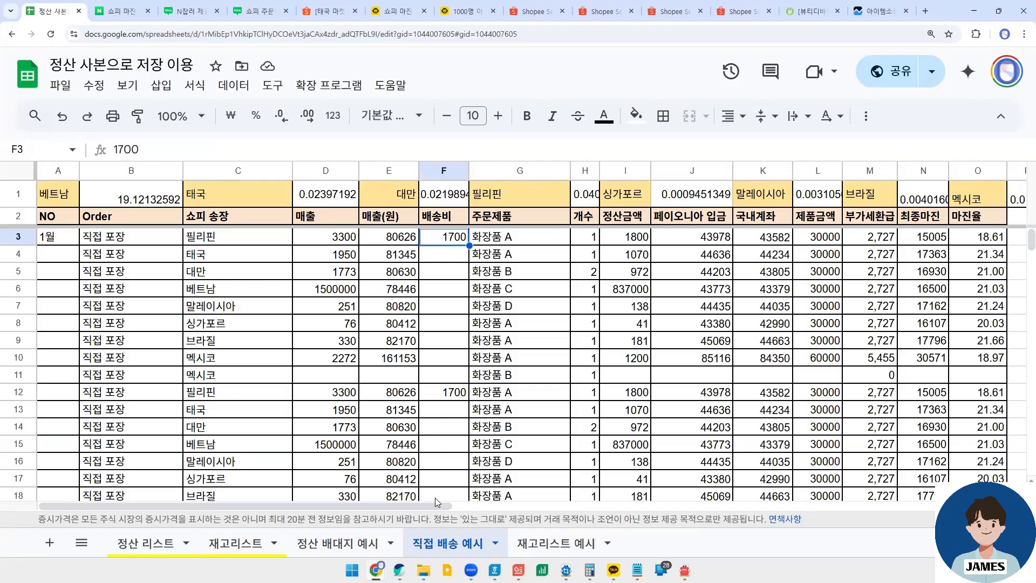
- Examine the 1월 부자재 비용 entry in Q15:R15 and the 순이익 formula in R3 that deducts it
drag(430, 504, 667, 481)
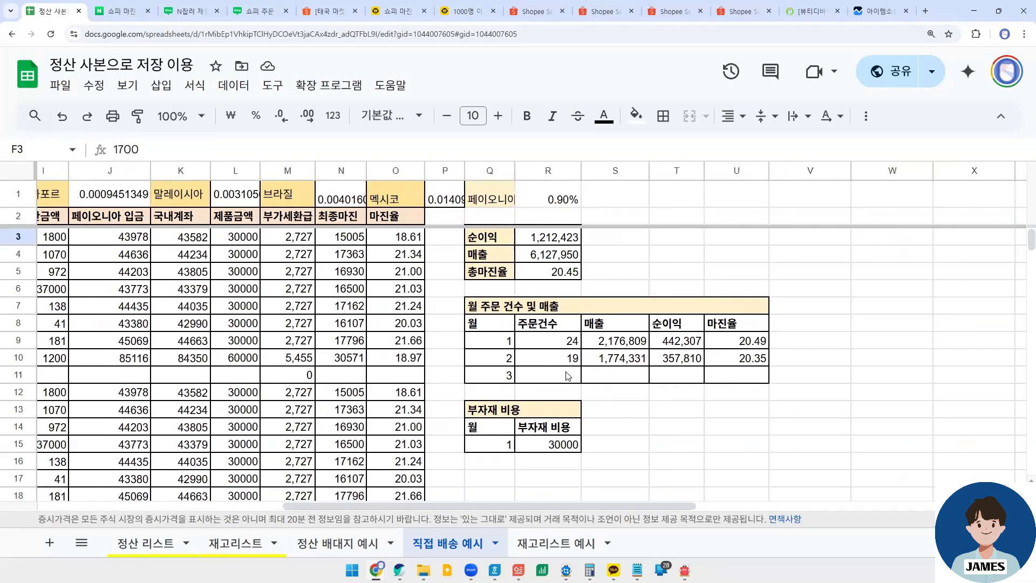
click(537, 448)
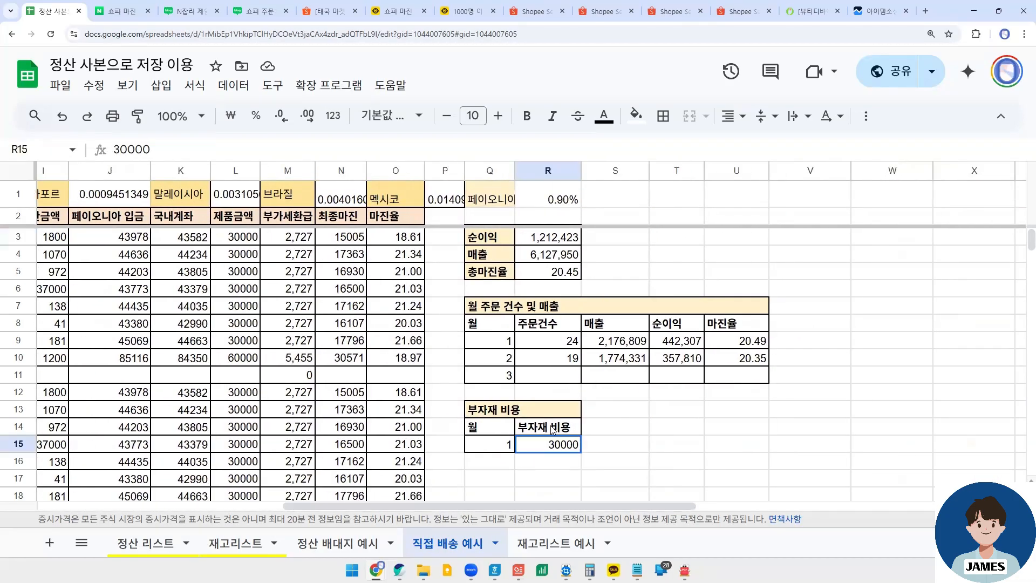
click(503, 447)
key(Down)
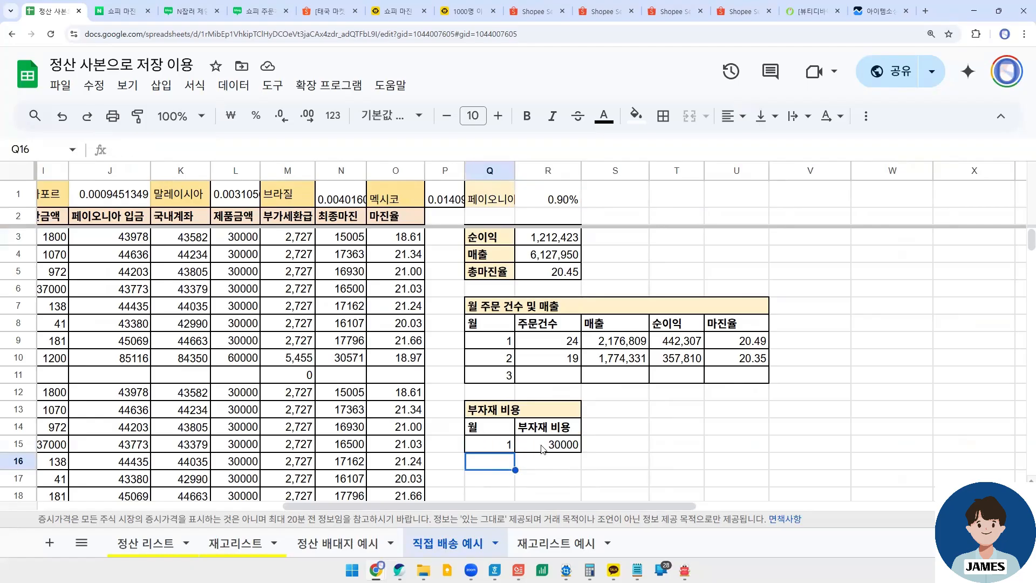
click(542, 448)
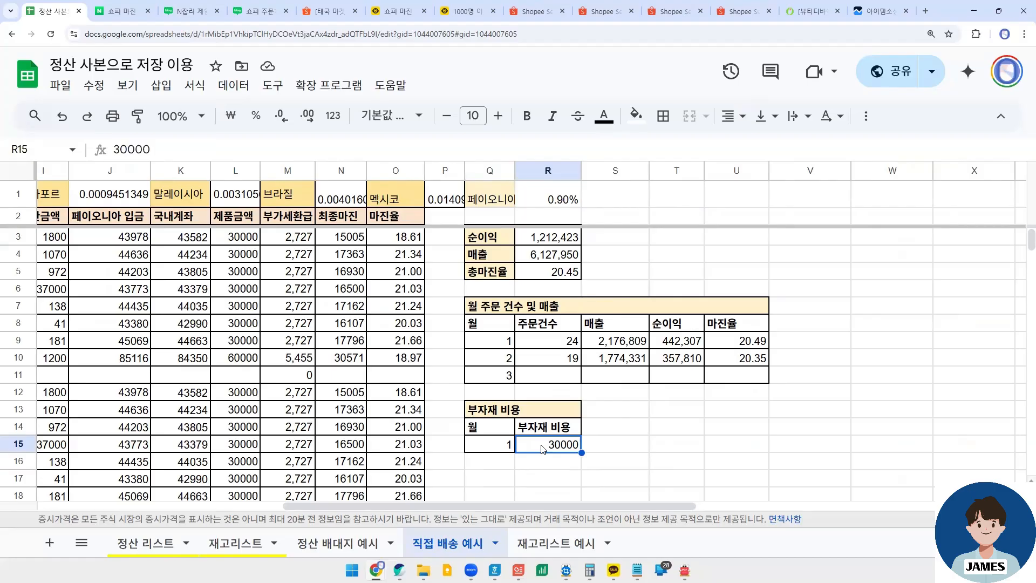
click(538, 235)
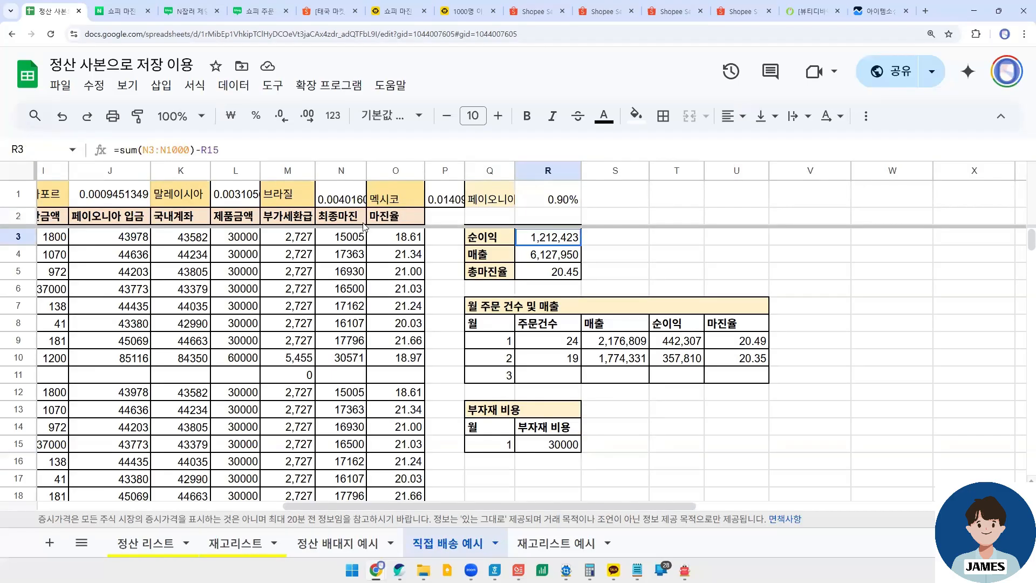